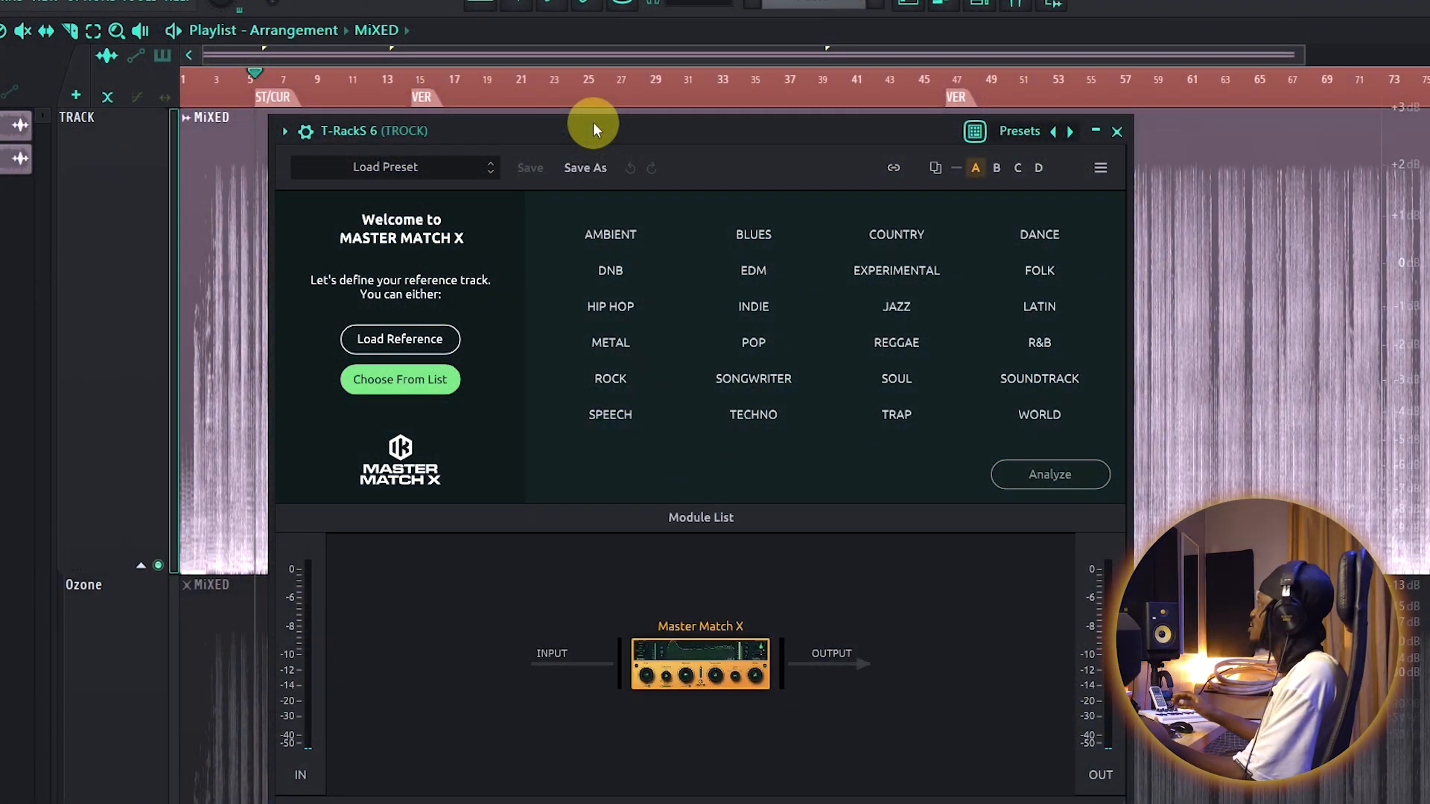
- Load the PURE GOD WAV file from the Bounce OUT folder as the Track 1 reference
left_click_drag(682, 126, 641, 126)
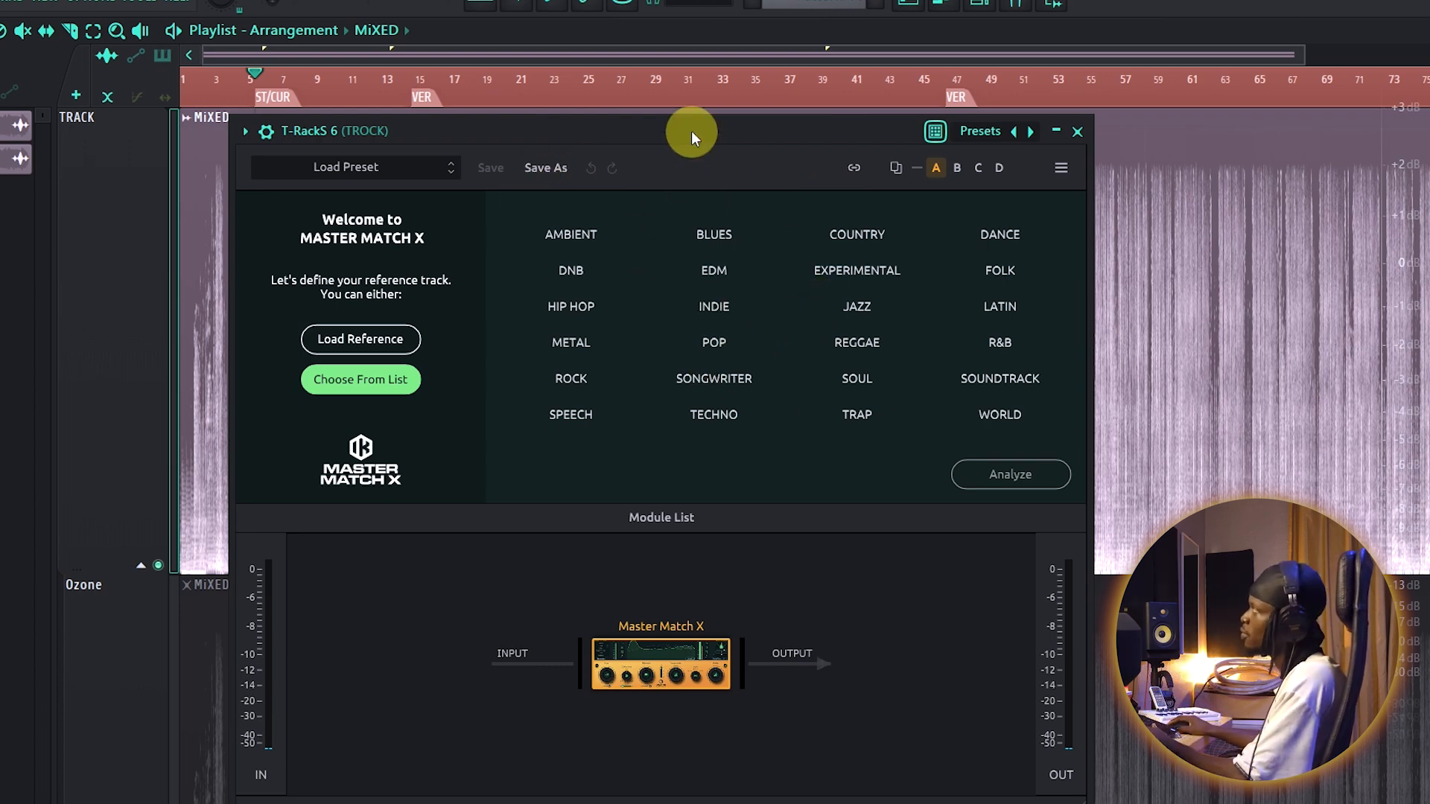
mouse_move(690, 133)
left_mouse_down()
mouse_move(685, 151)
mouse_move(686, 133)
left_mouse_up()
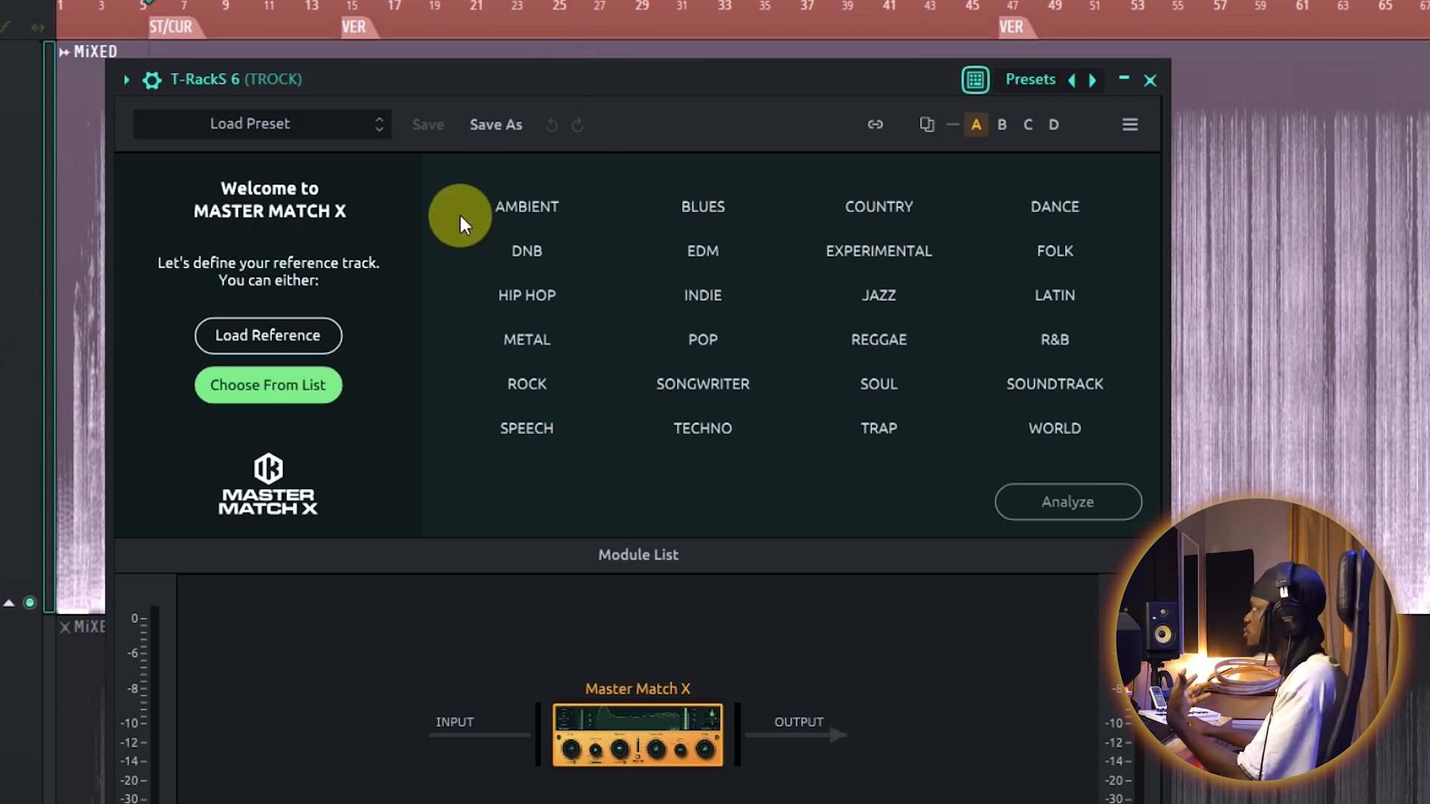
left_click(288, 328)
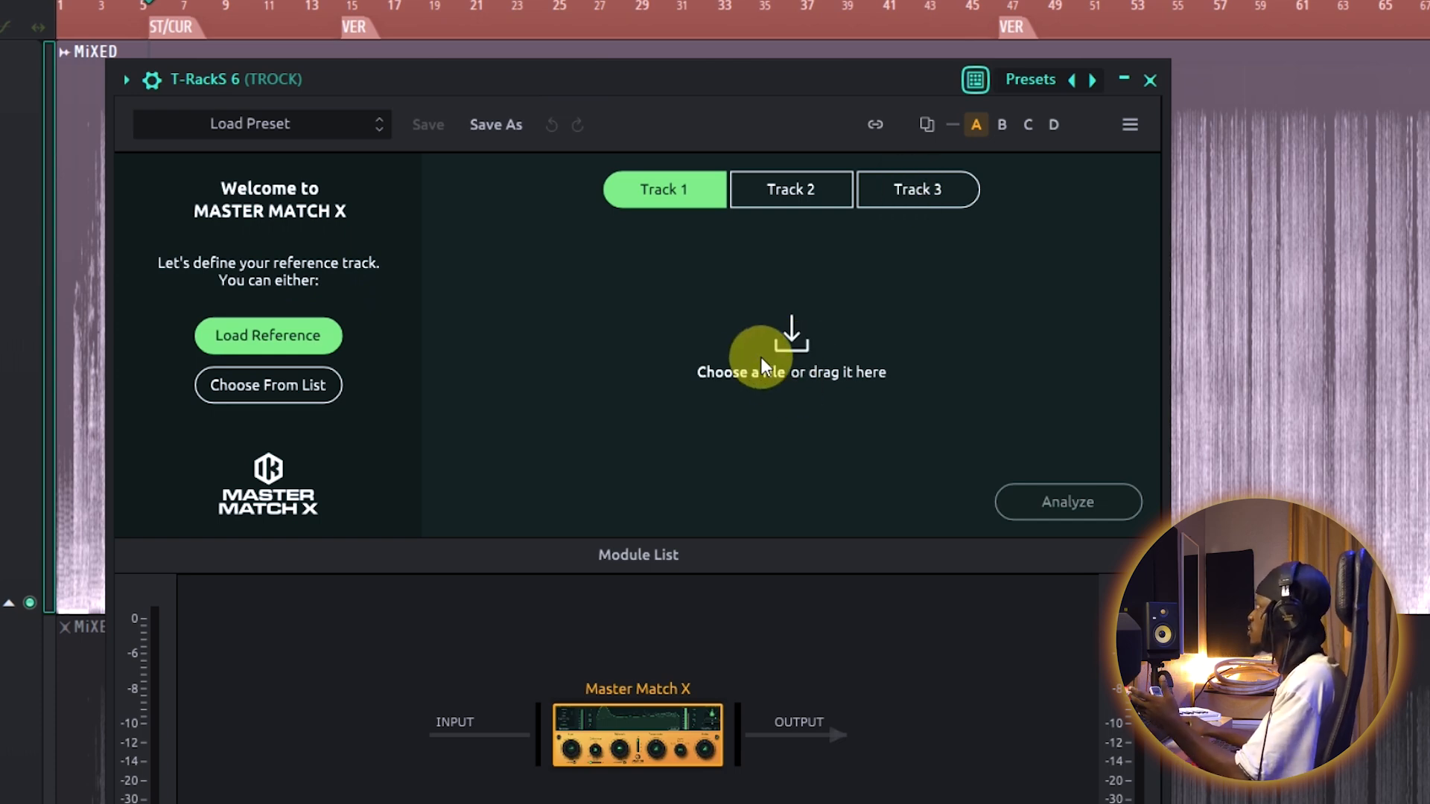
left_click(716, 379)
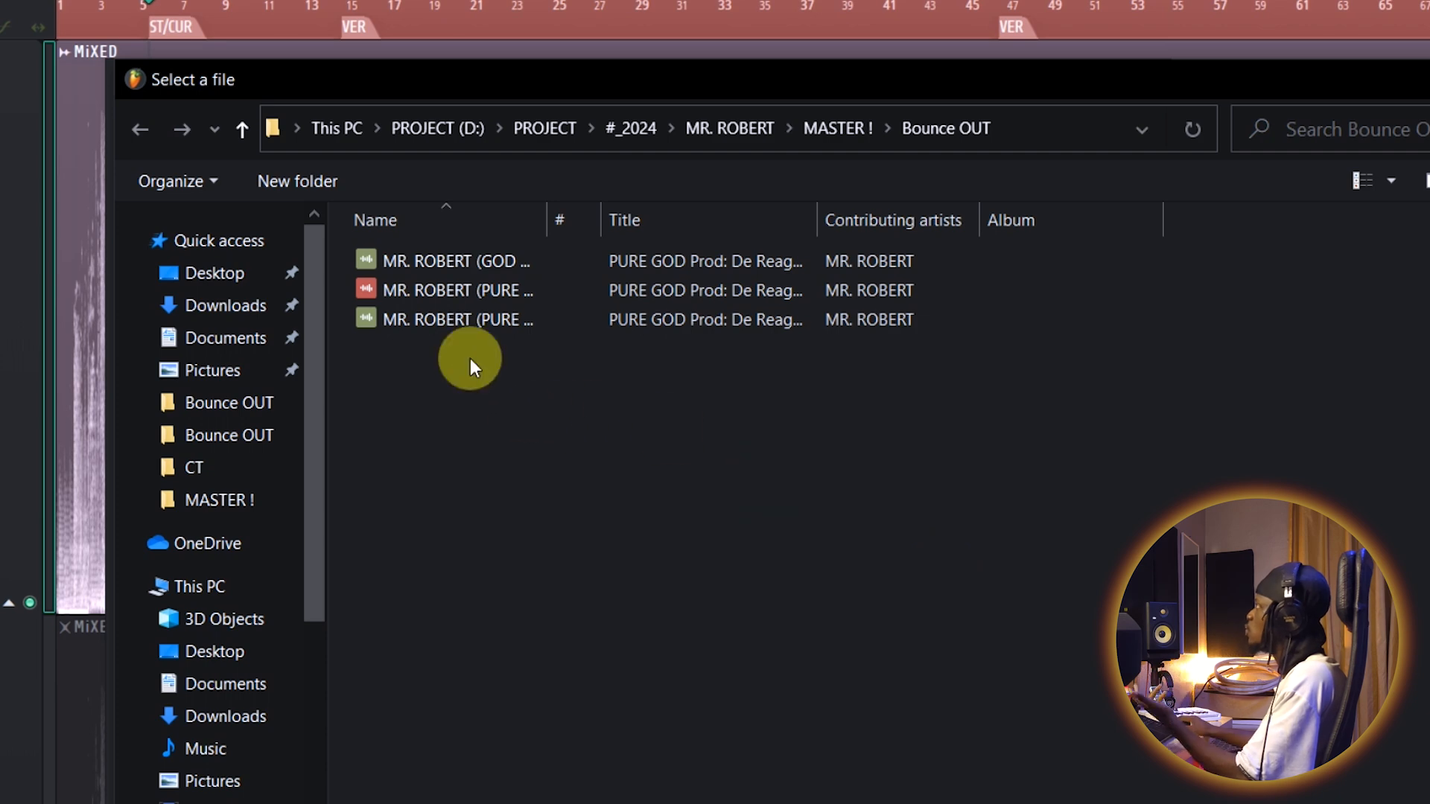
double_click(410, 314)
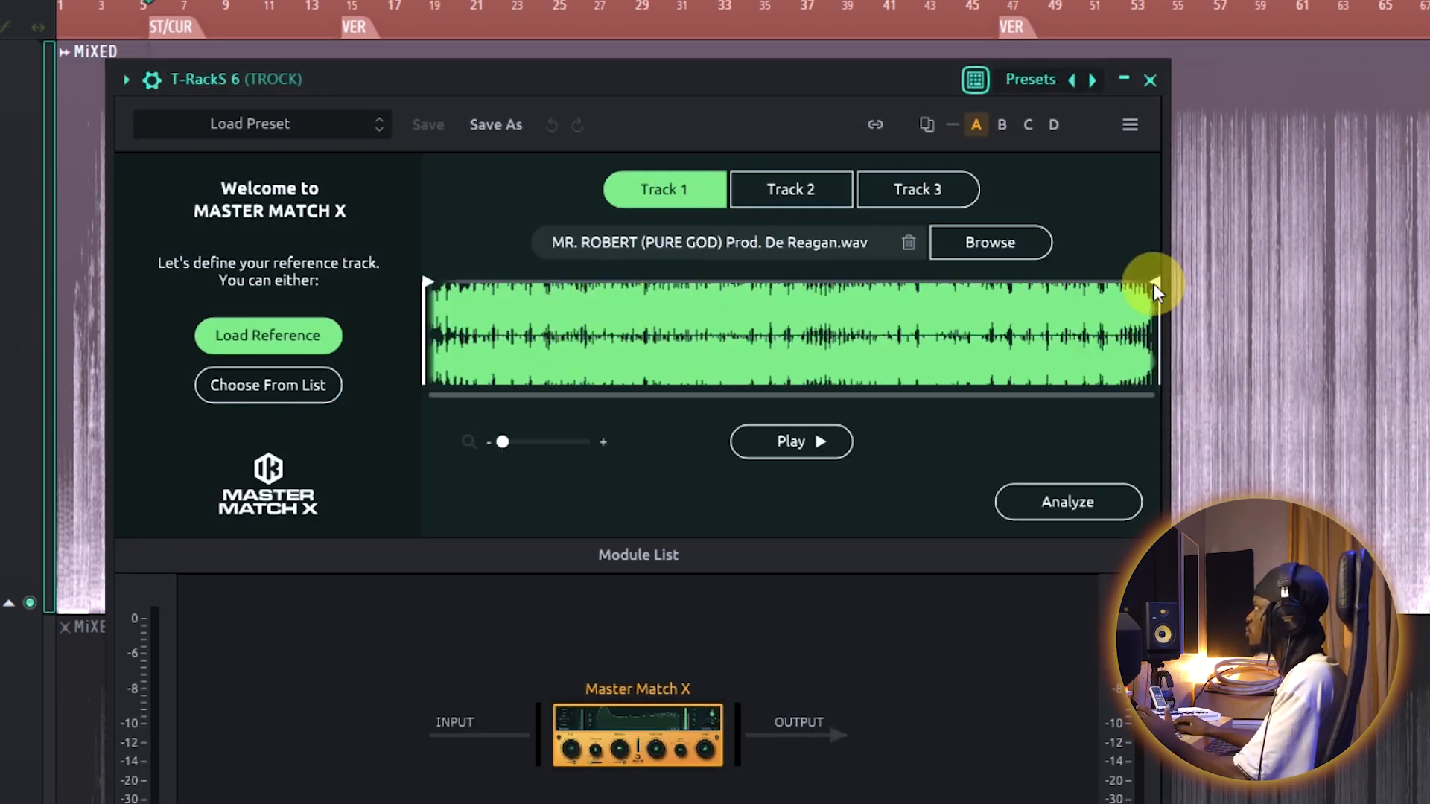
- Limit the Track 1 reference to a section around its middle using the start and end markers on the waveform
left_click_drag(1159, 283, 902, 320)
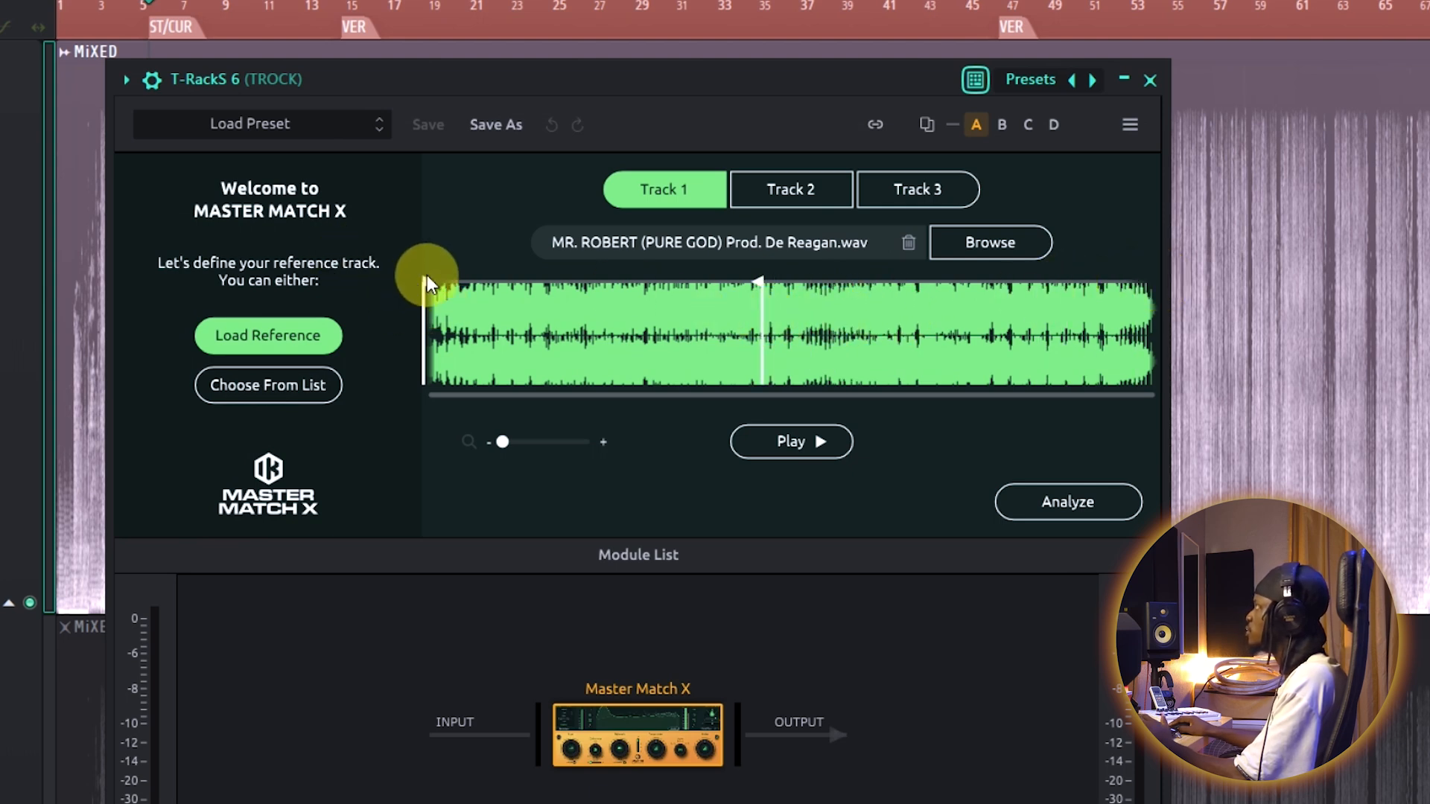
left_click_drag(425, 277, 600, 313)
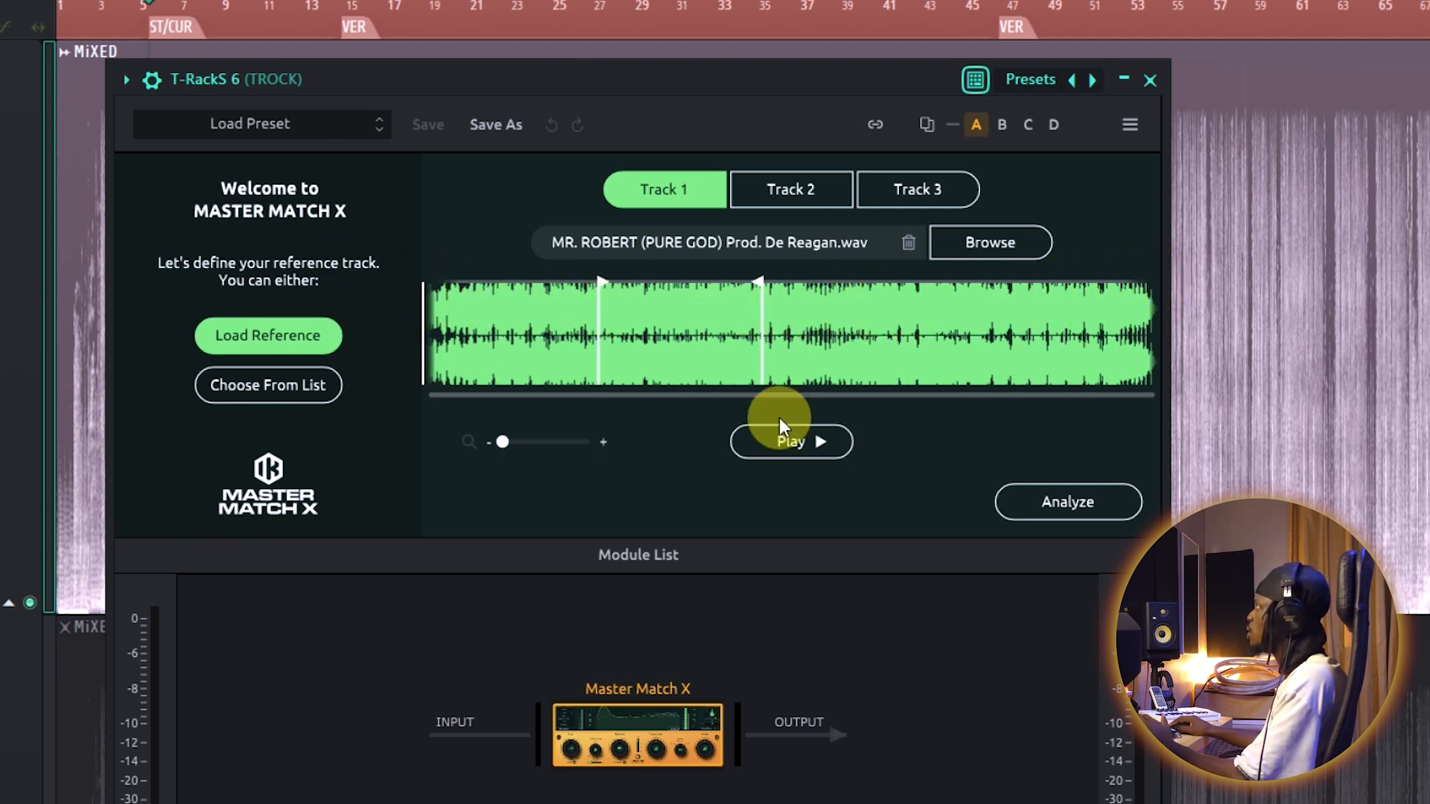
left_click(521, 446)
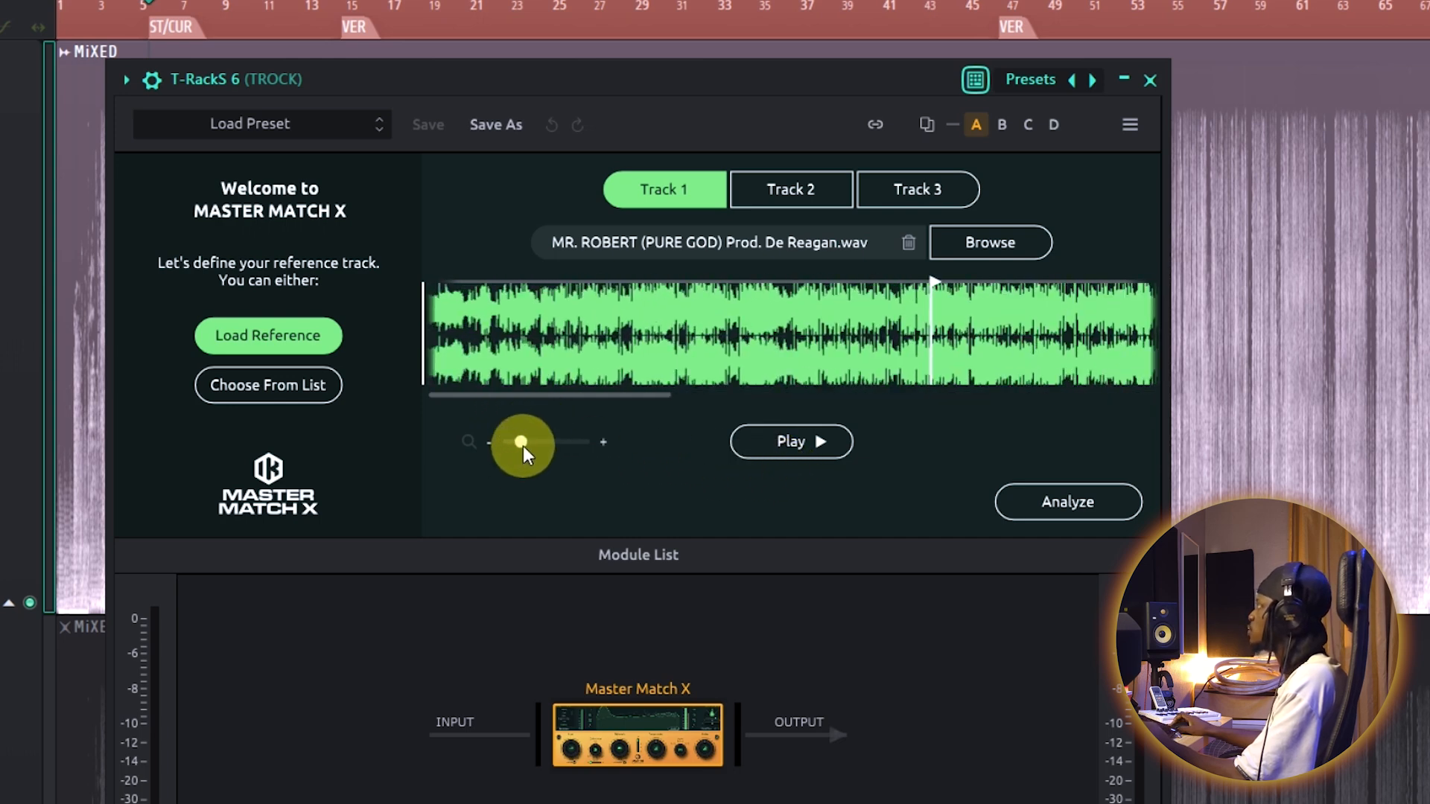
scroll(538, 436, "down", 3)
scroll(538, 436, "up", 2)
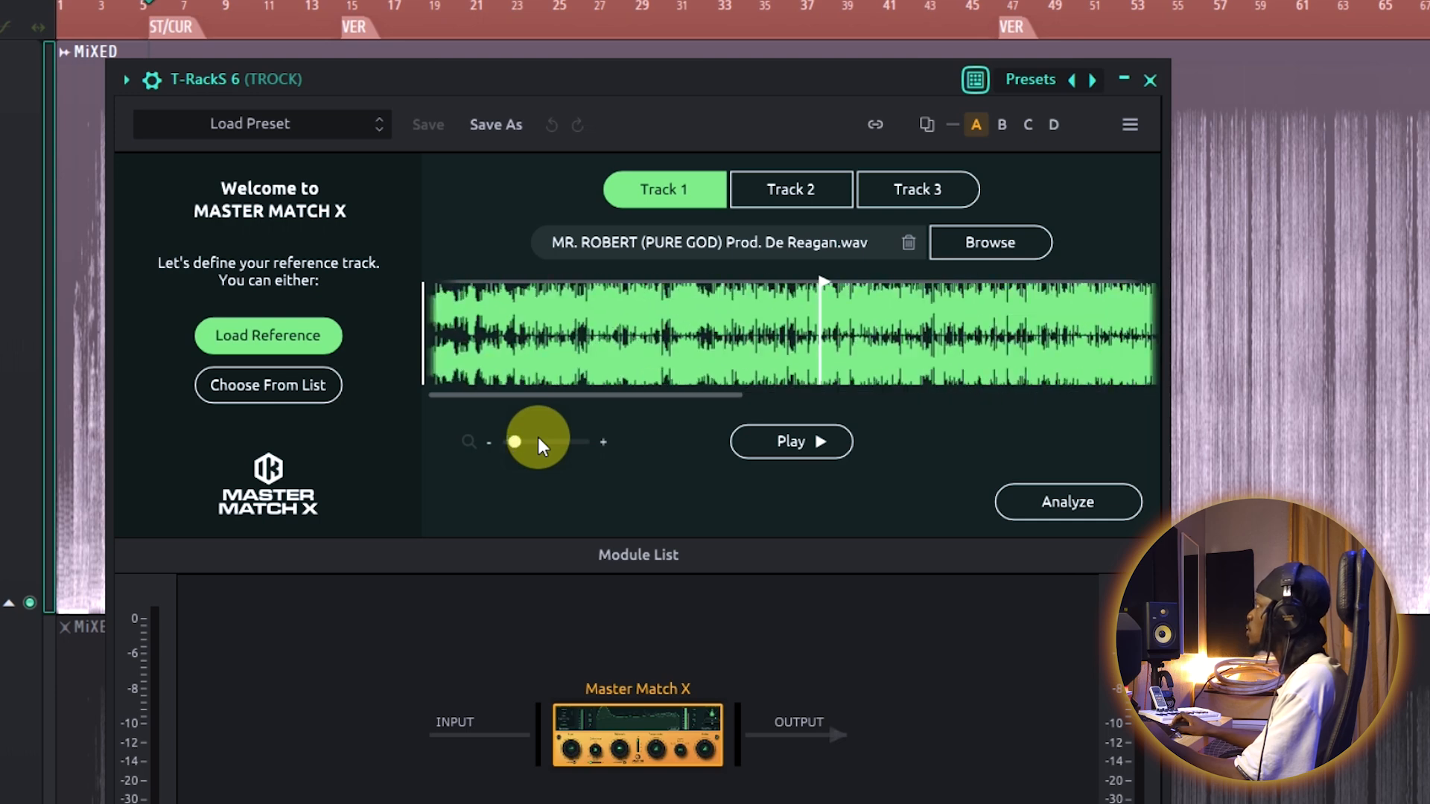
scroll(578, 341, "down", 3)
scroll(578, 341, "down", 3)
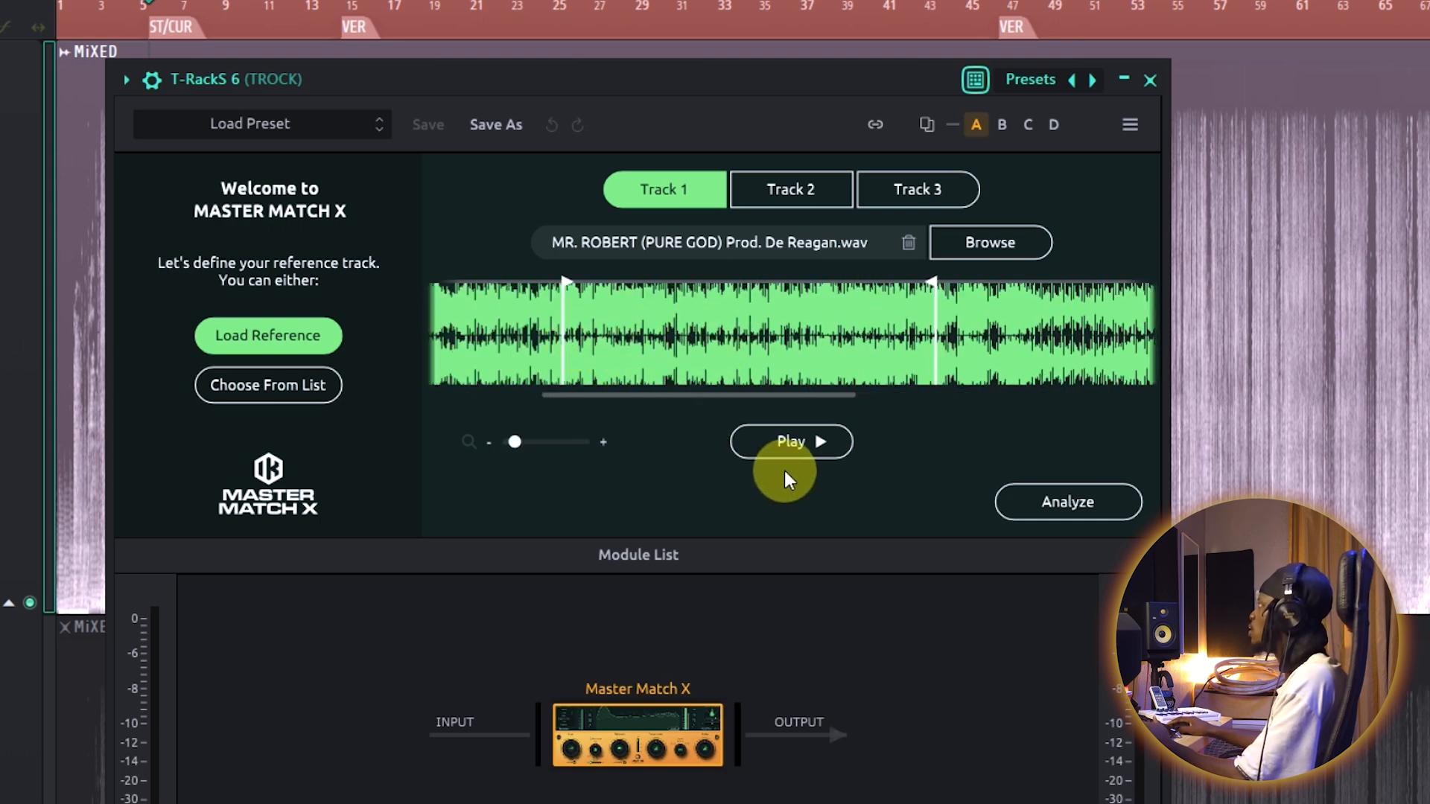
- Look at the Track 2 and Track 3 reference slots and remove the loaded file from Track 1
left_click(801, 191)
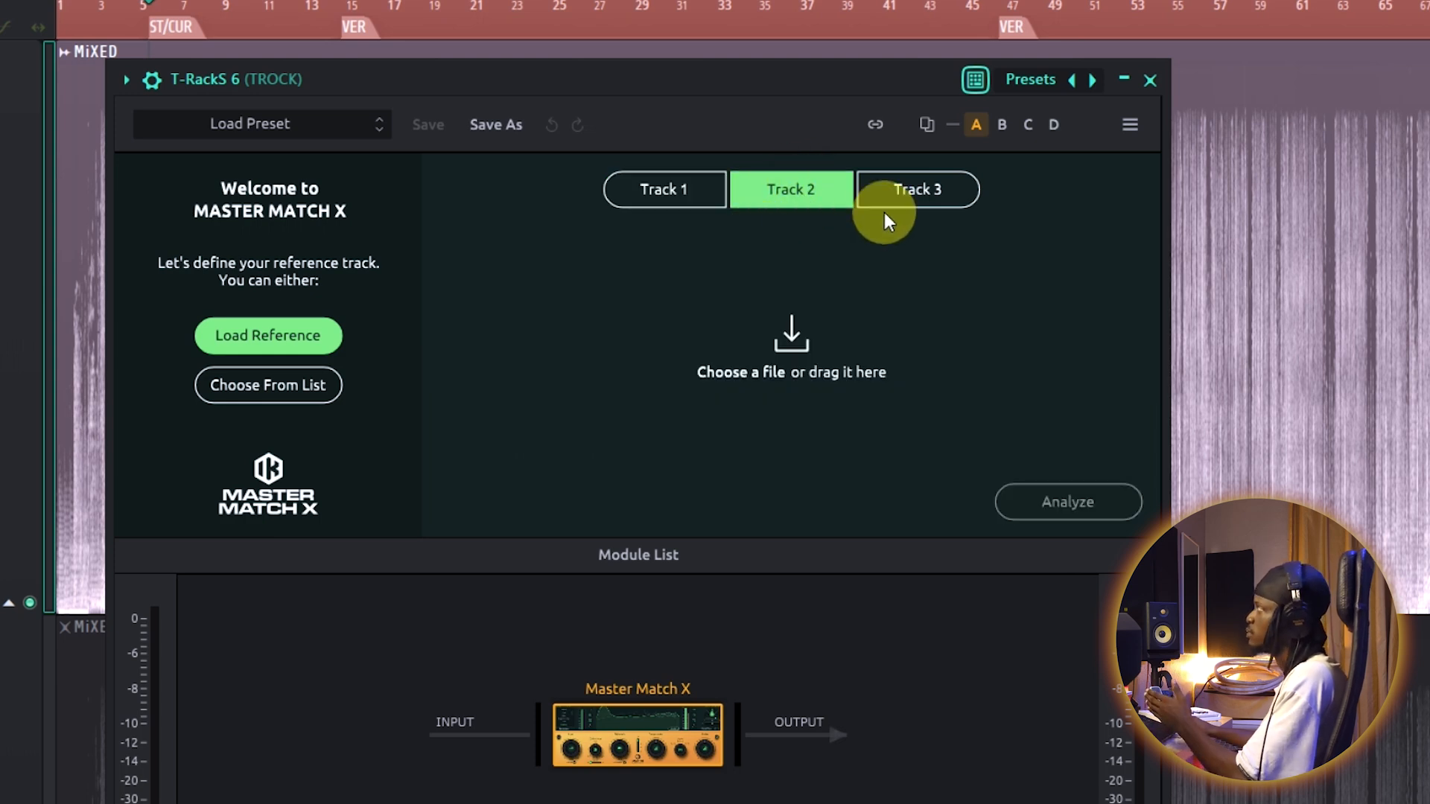
left_click(929, 189)
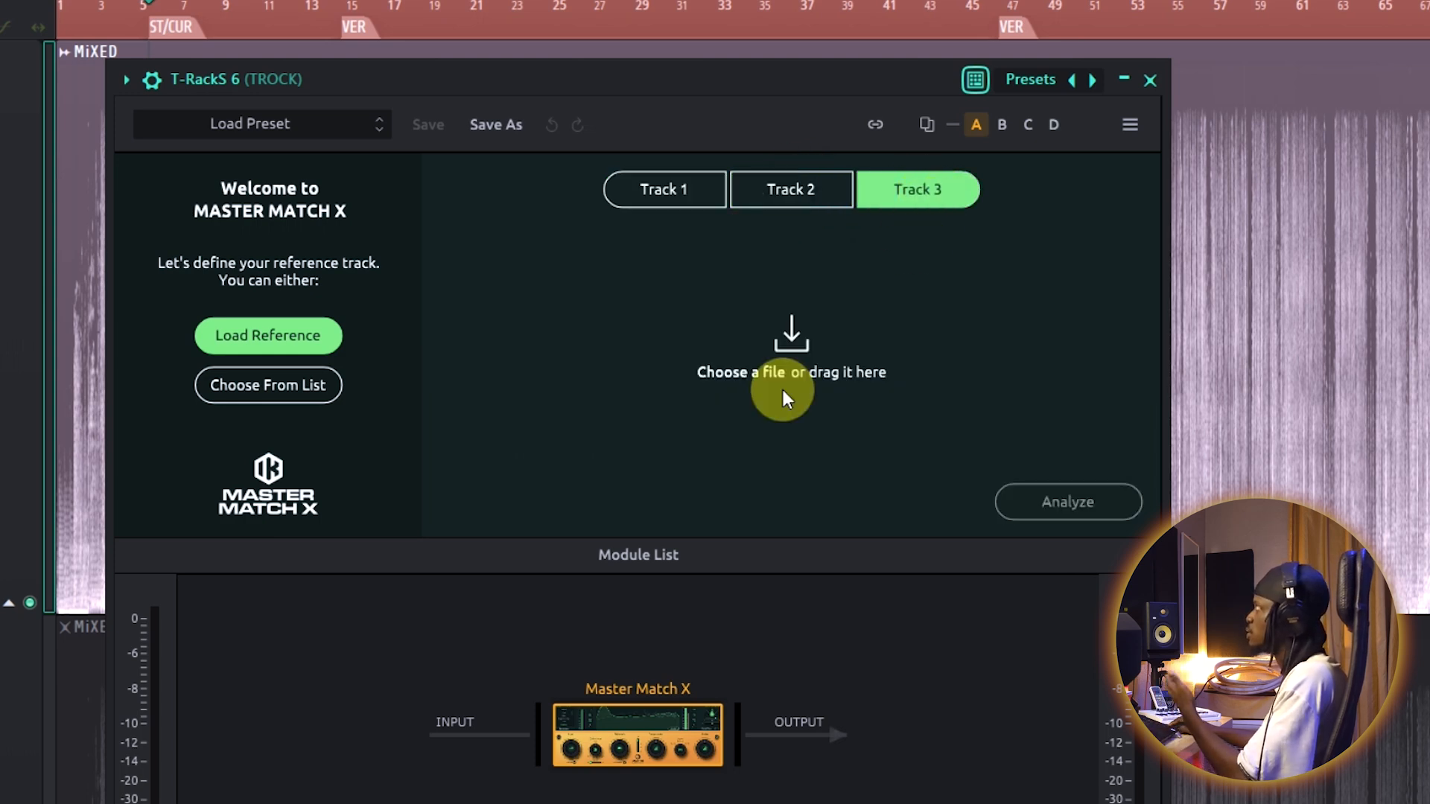
left_click(668, 198)
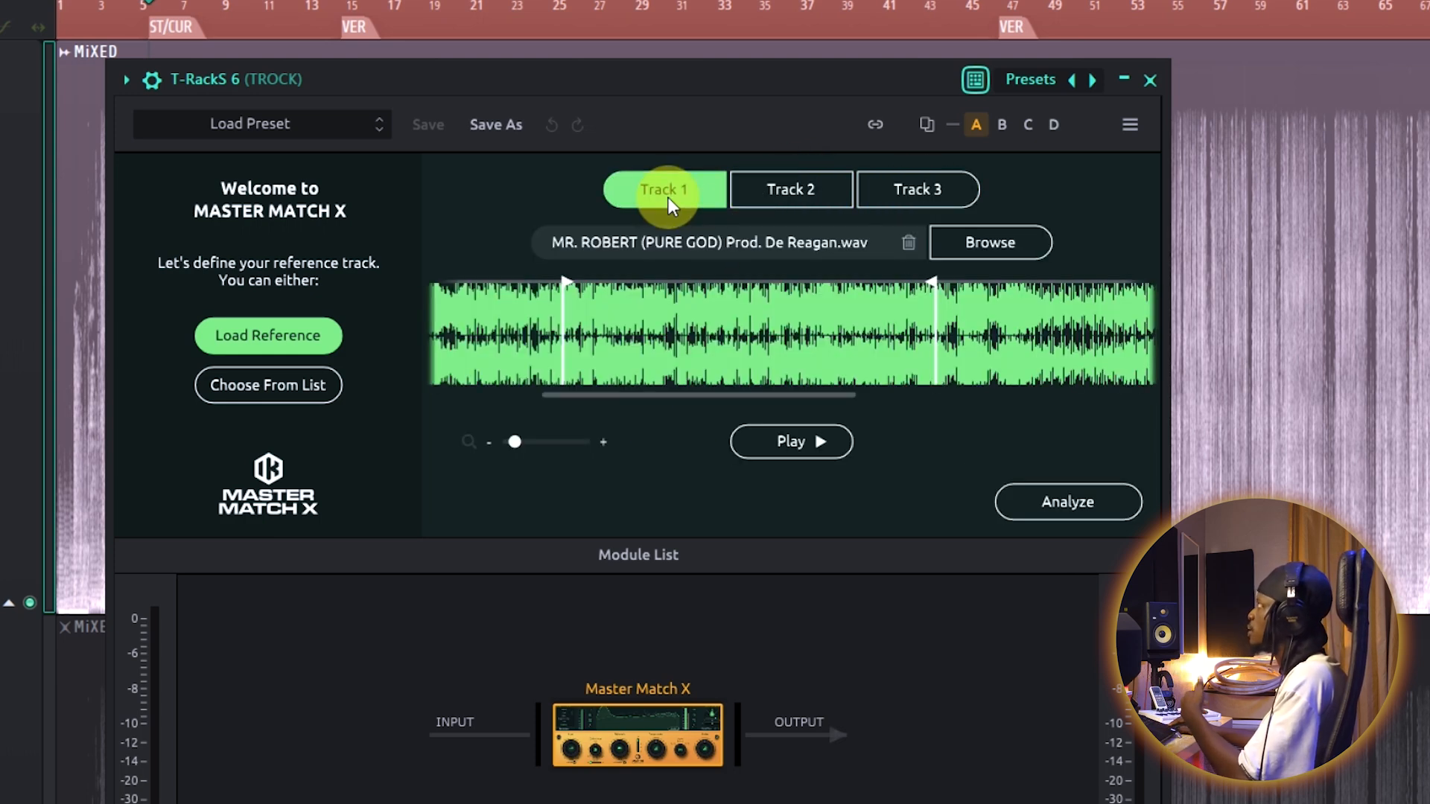
left_click(916, 241)
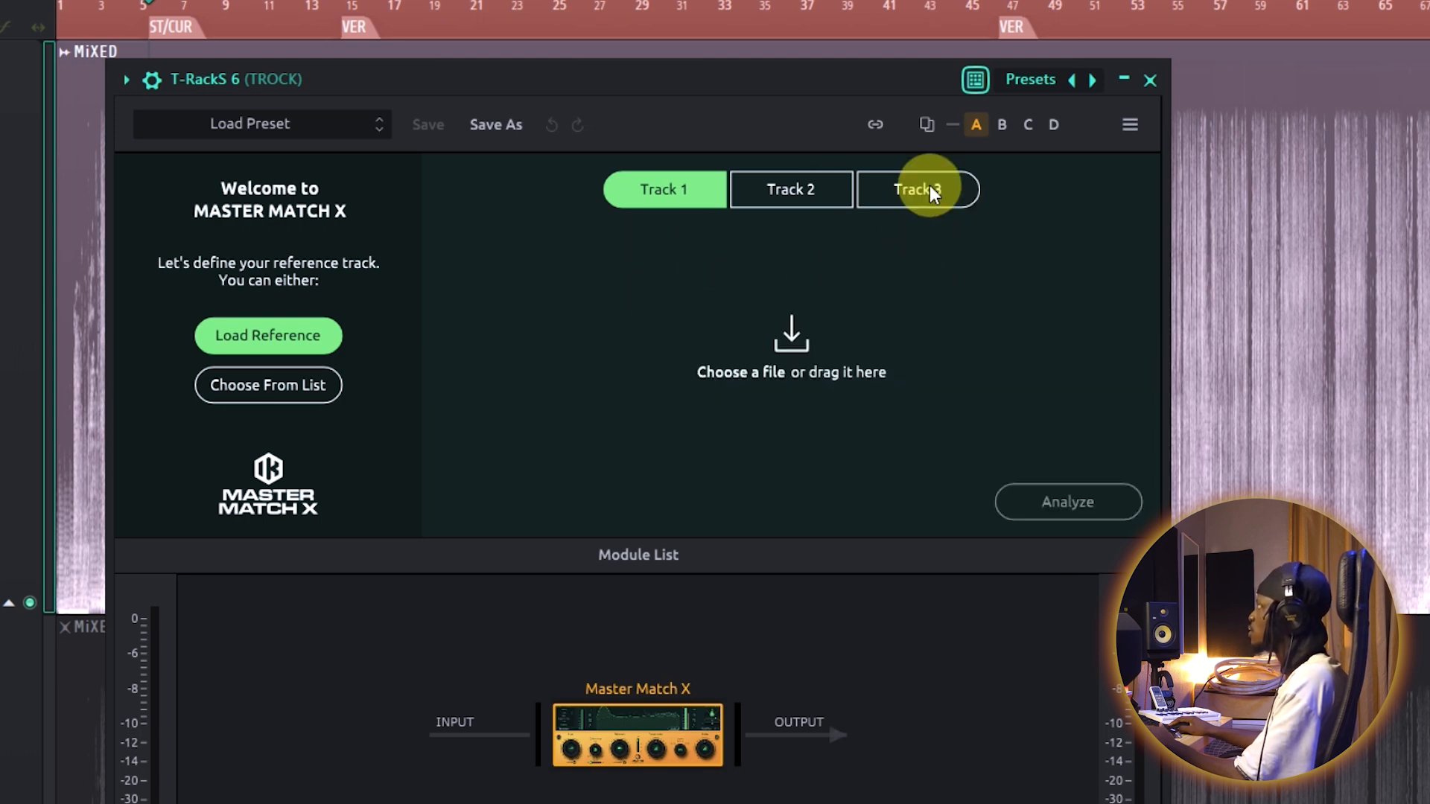
- Choose Reggae from the genre list as the reference and analyze the mix by playing the track
left_click(298, 385)
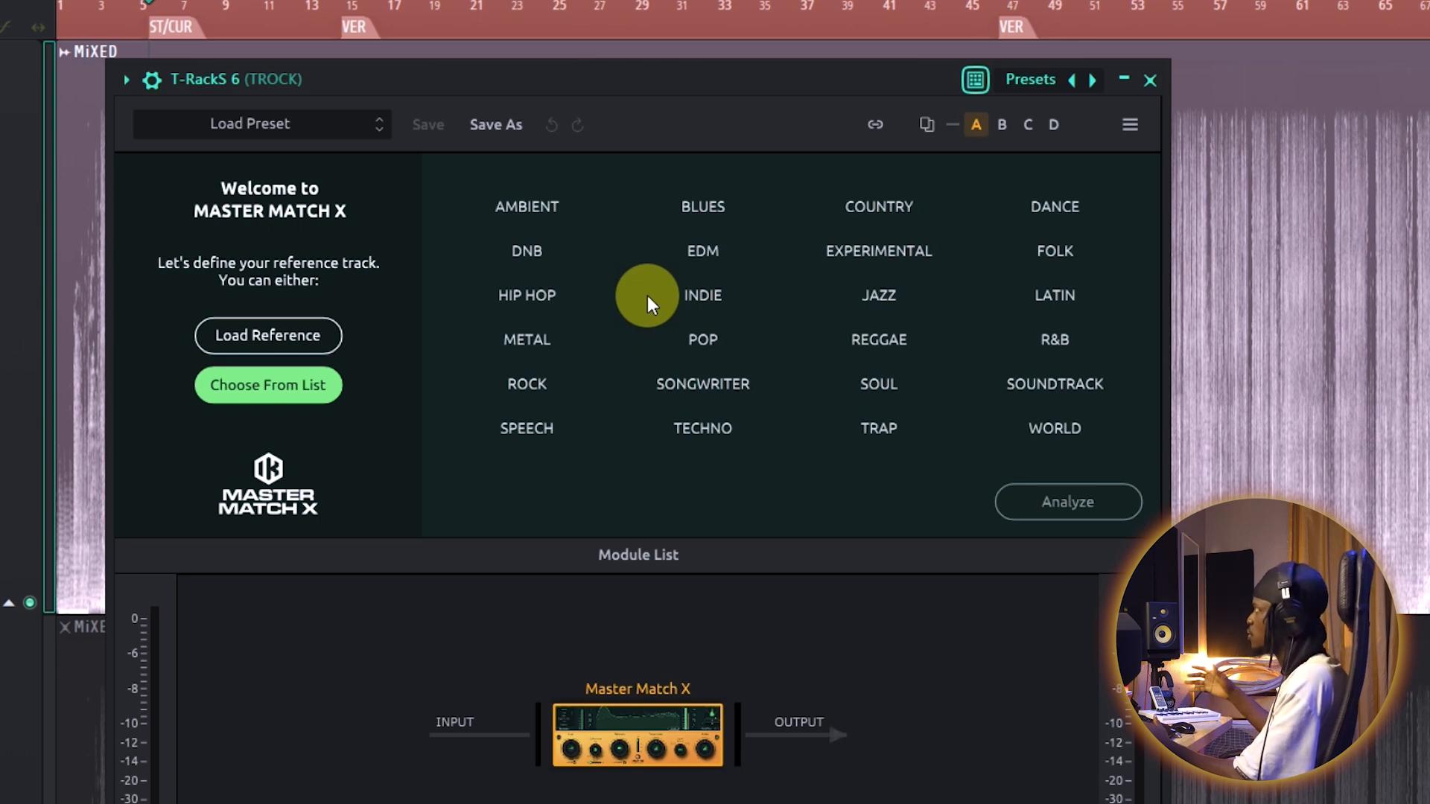
left_click(868, 338)
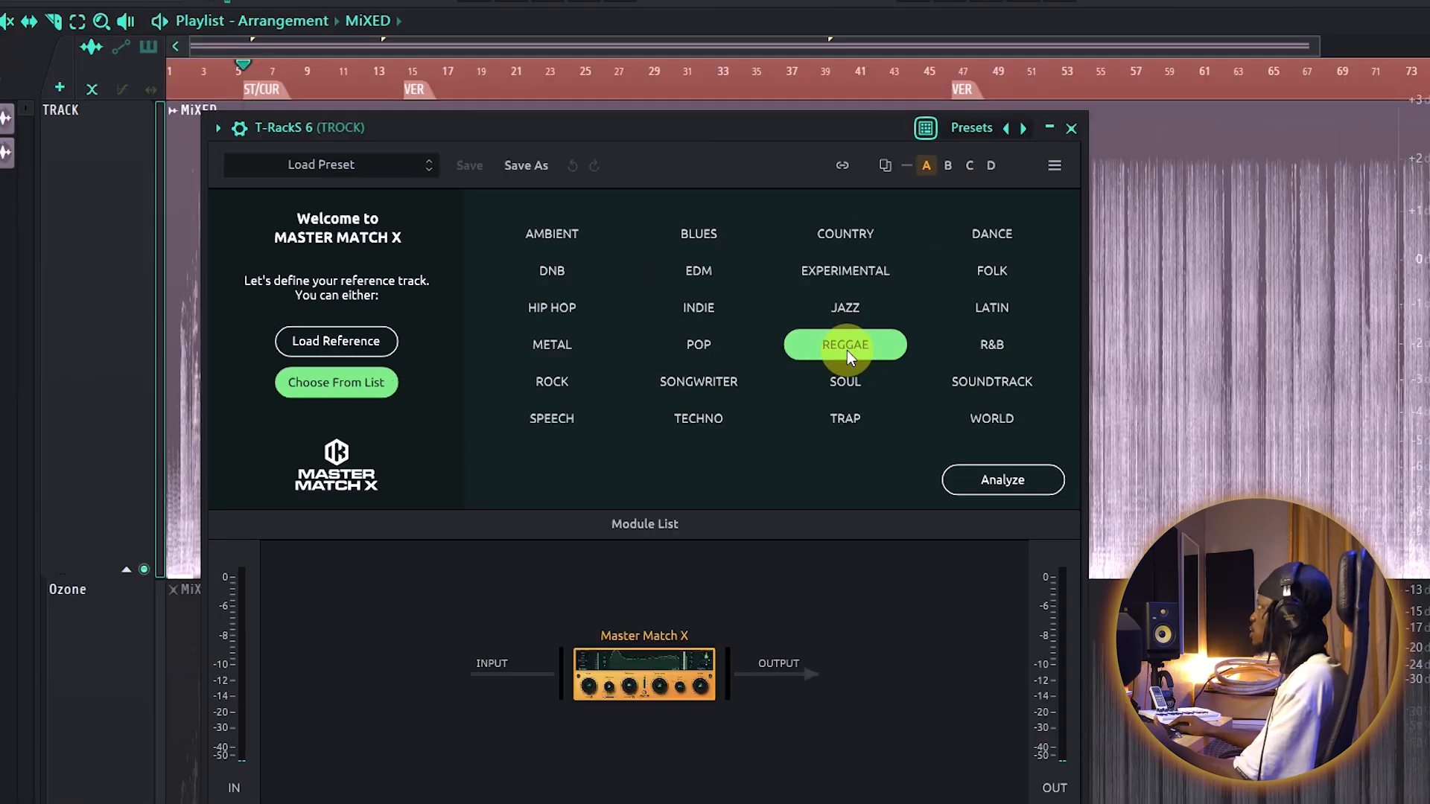
left_click(989, 479)
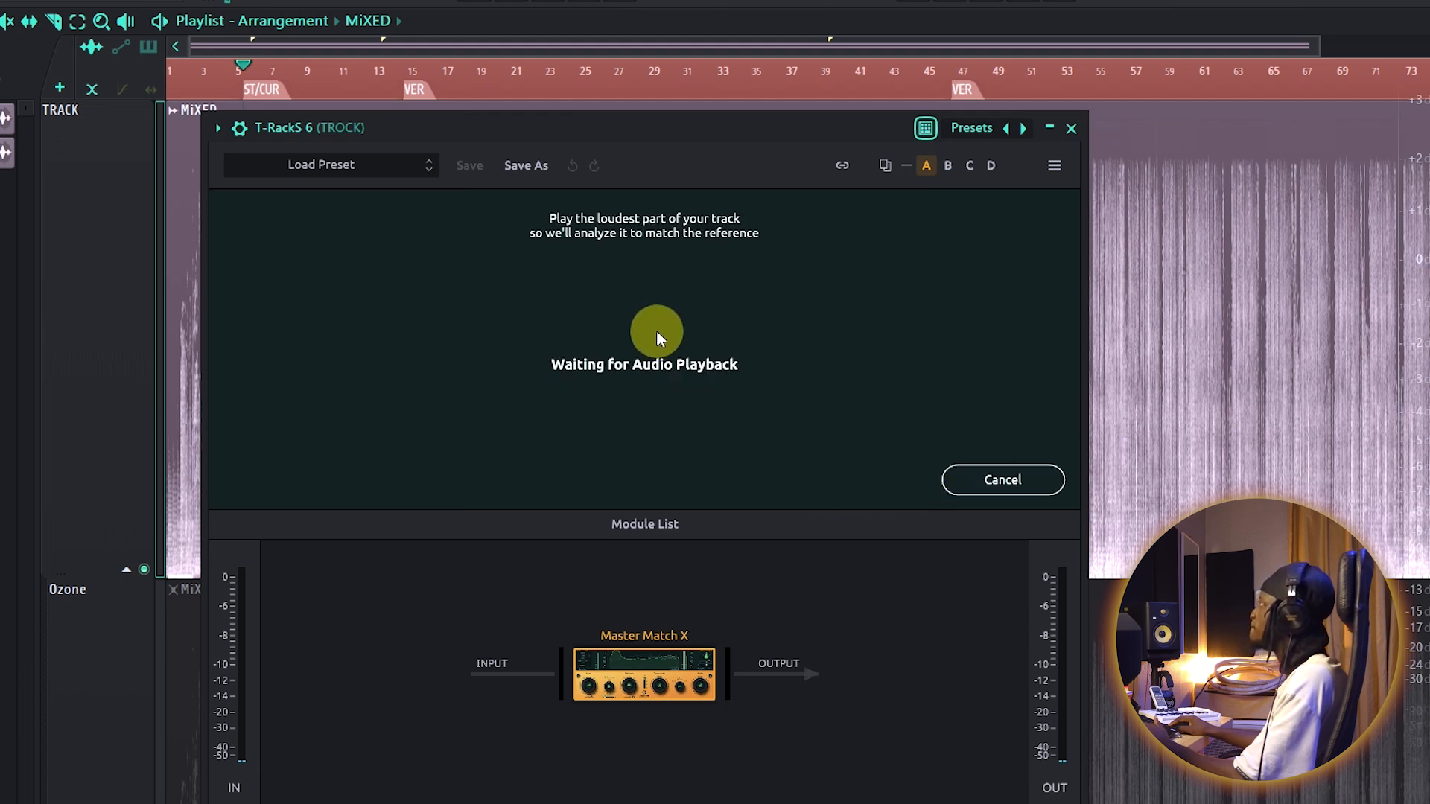
left_click_drag(656, 121, 673, 132)
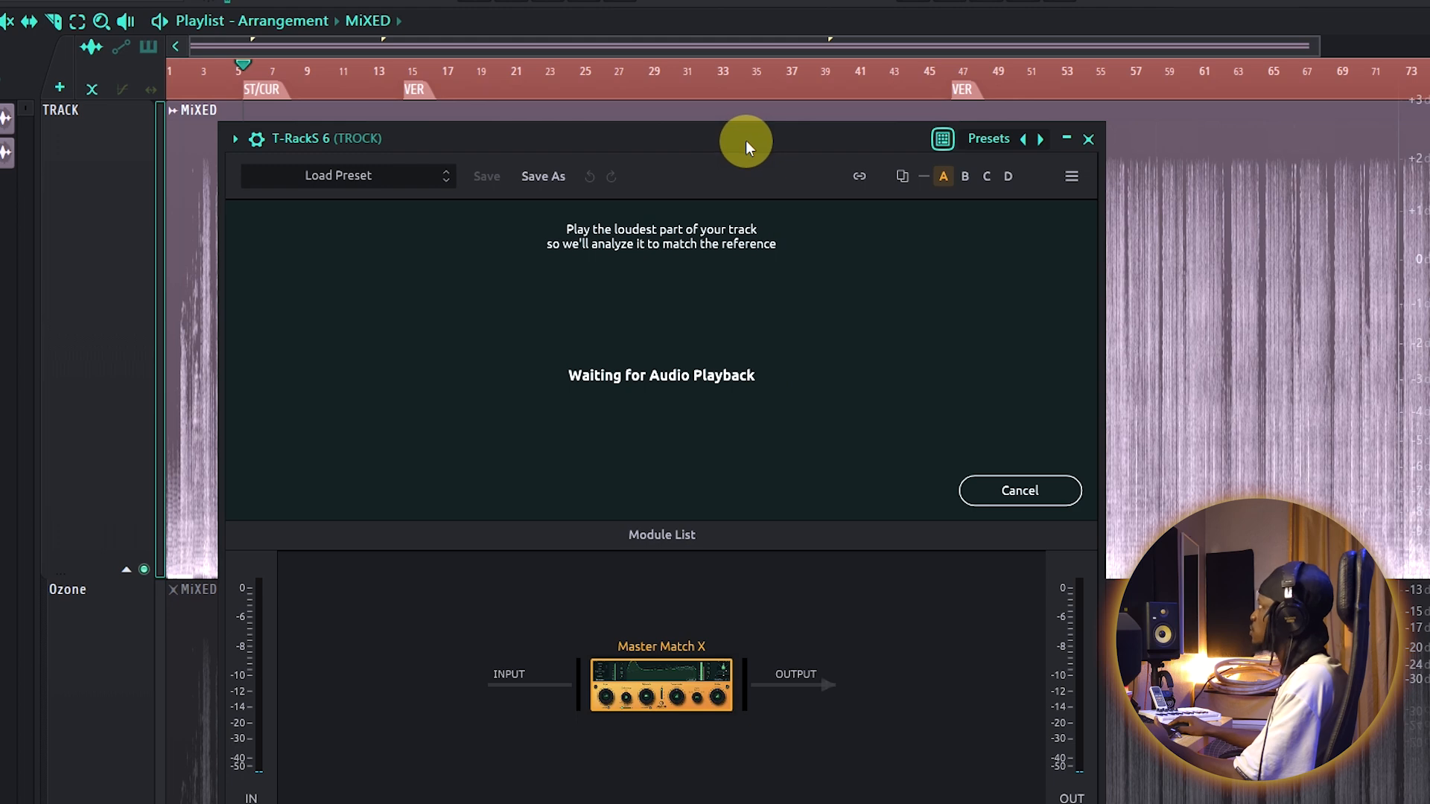
key("space")
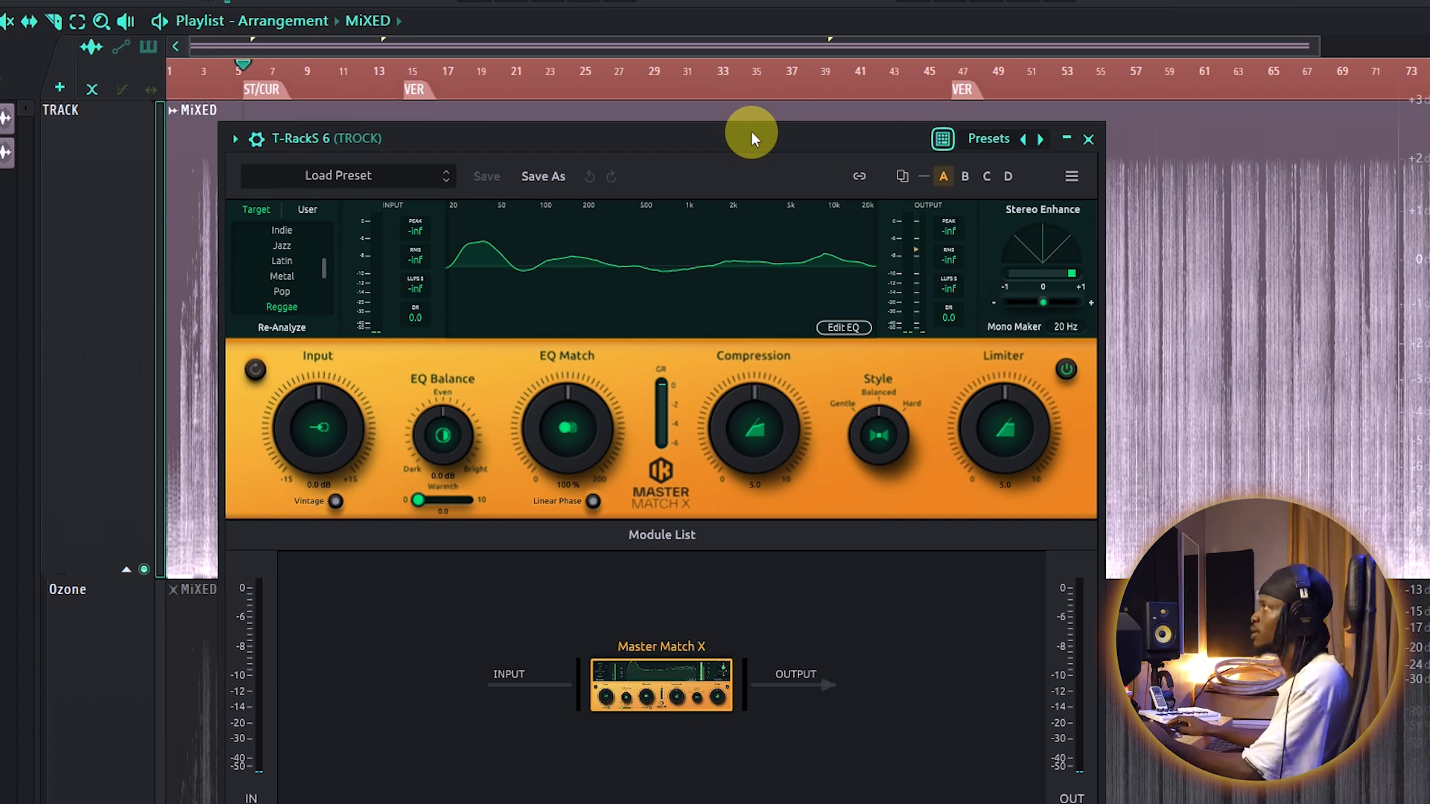
- Compare the Blues and Dance target curves and set the target back to Reggae
left_click_drag(590, 151, 597, 168)
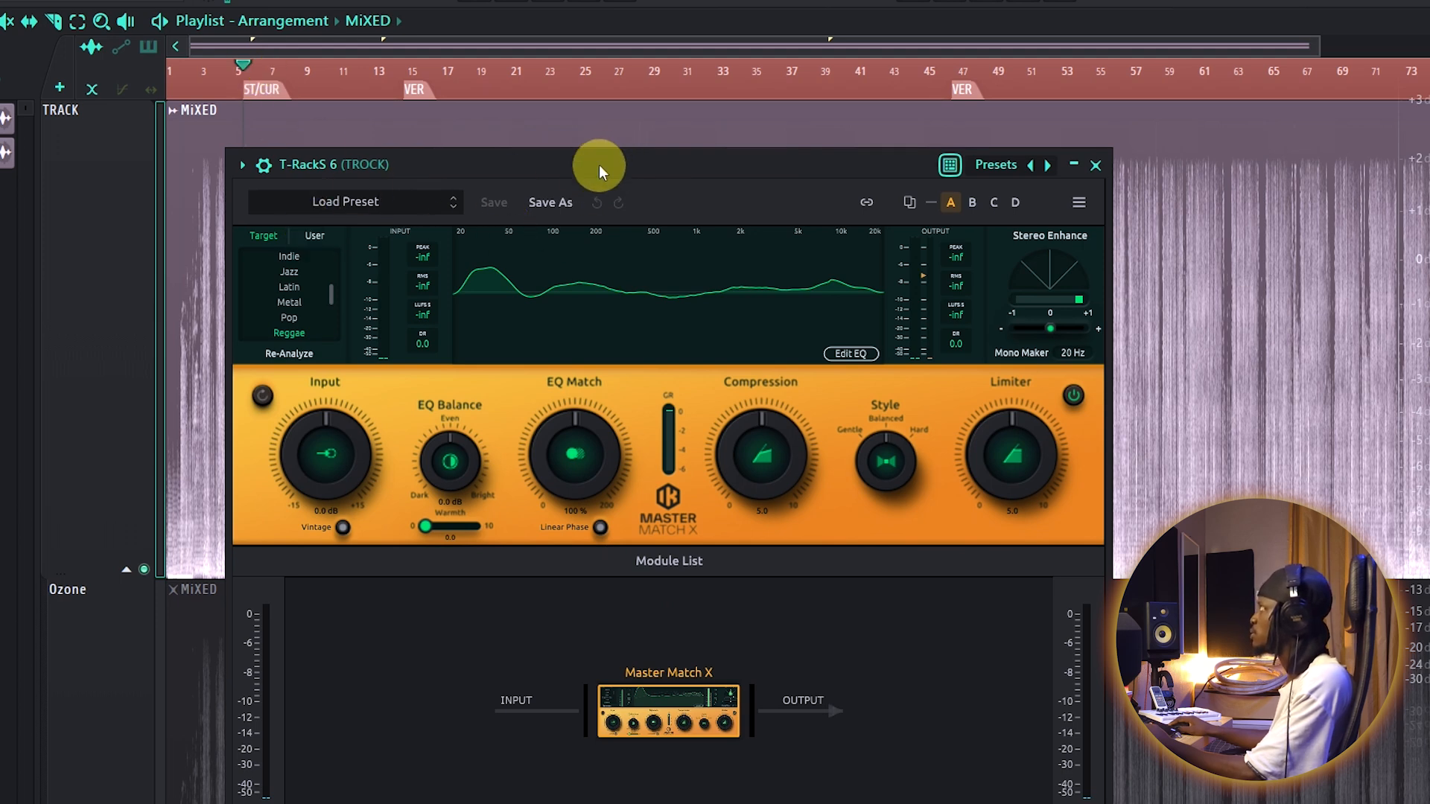
left_click_drag(599, 164, 558, 141)
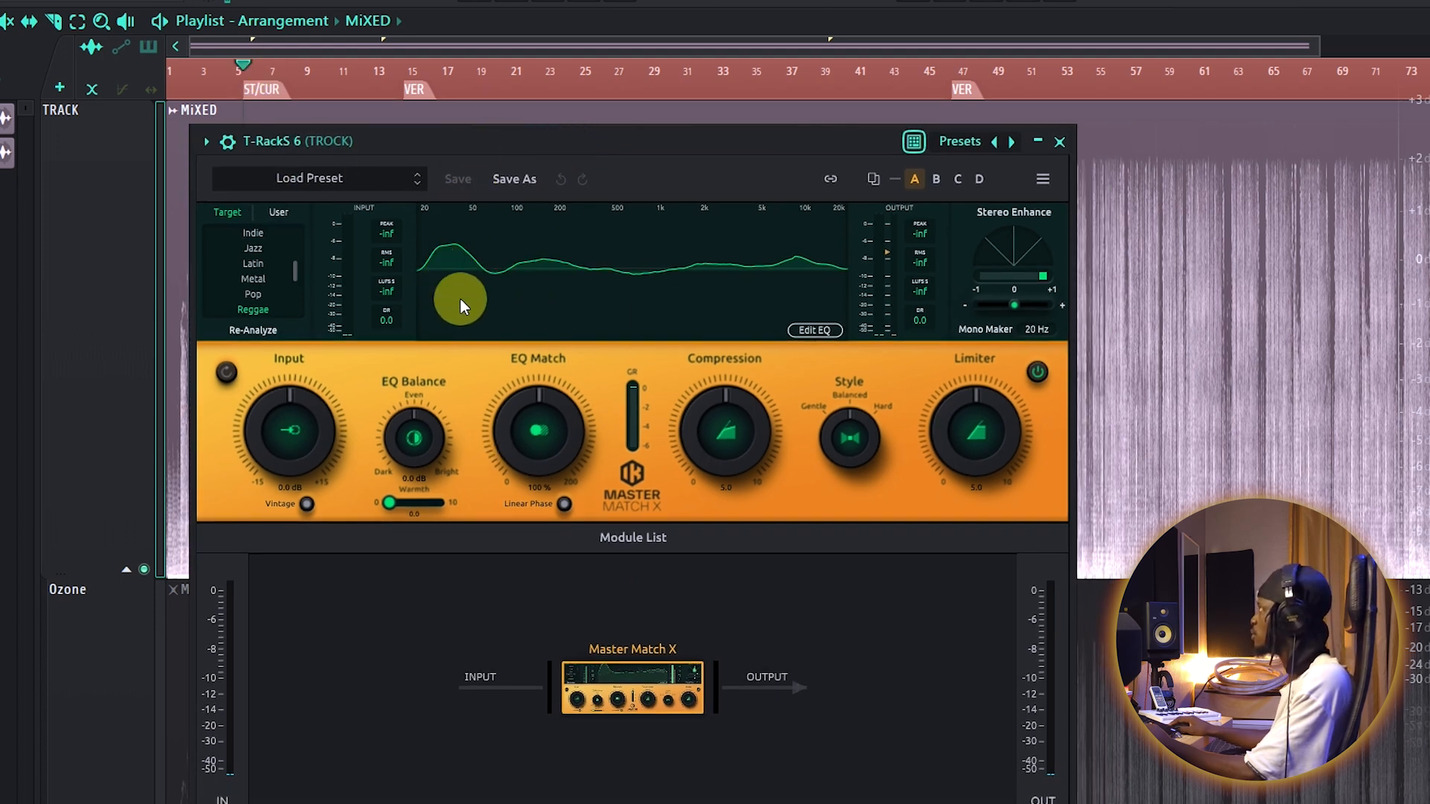
scroll(257, 282, "up", 5)
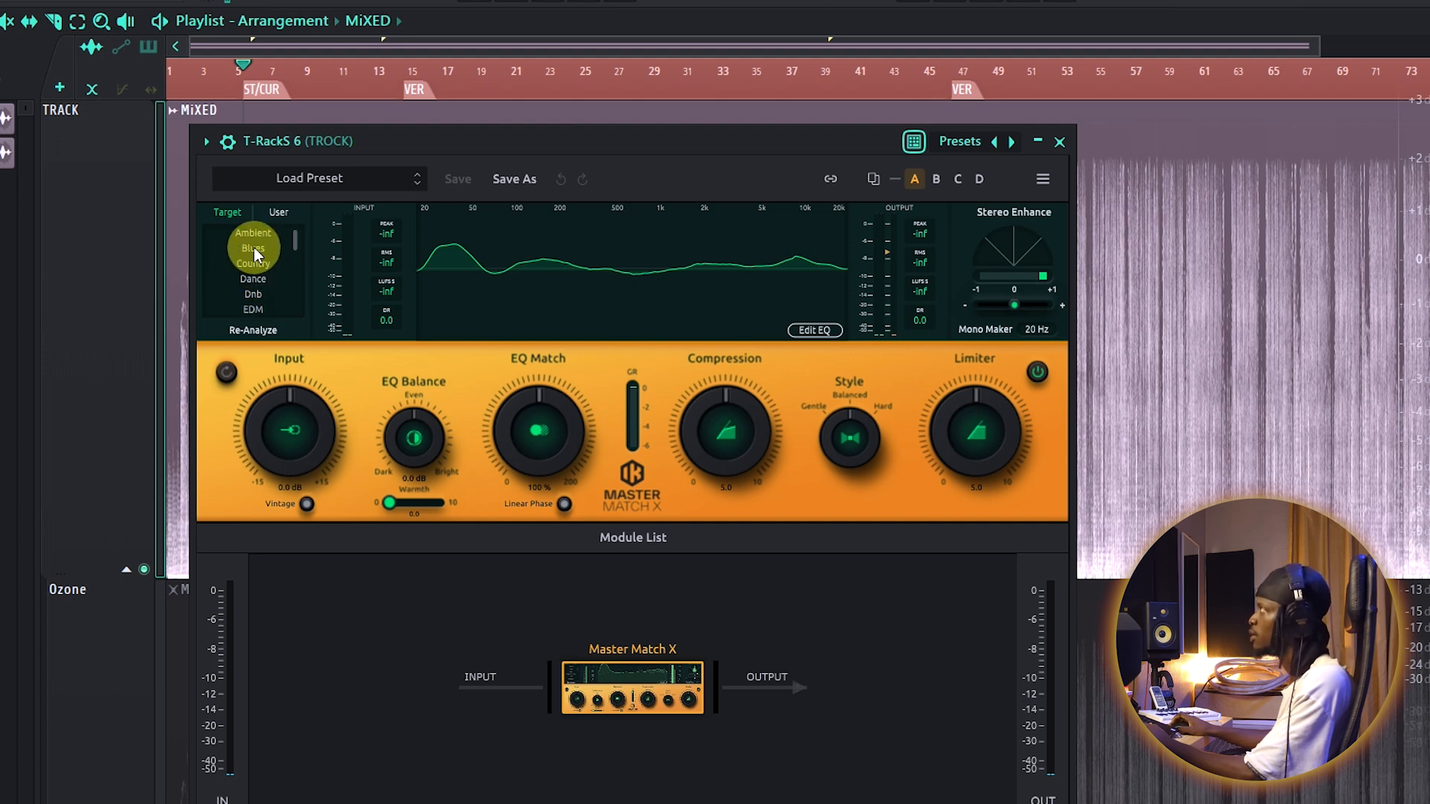
left_click(246, 247)
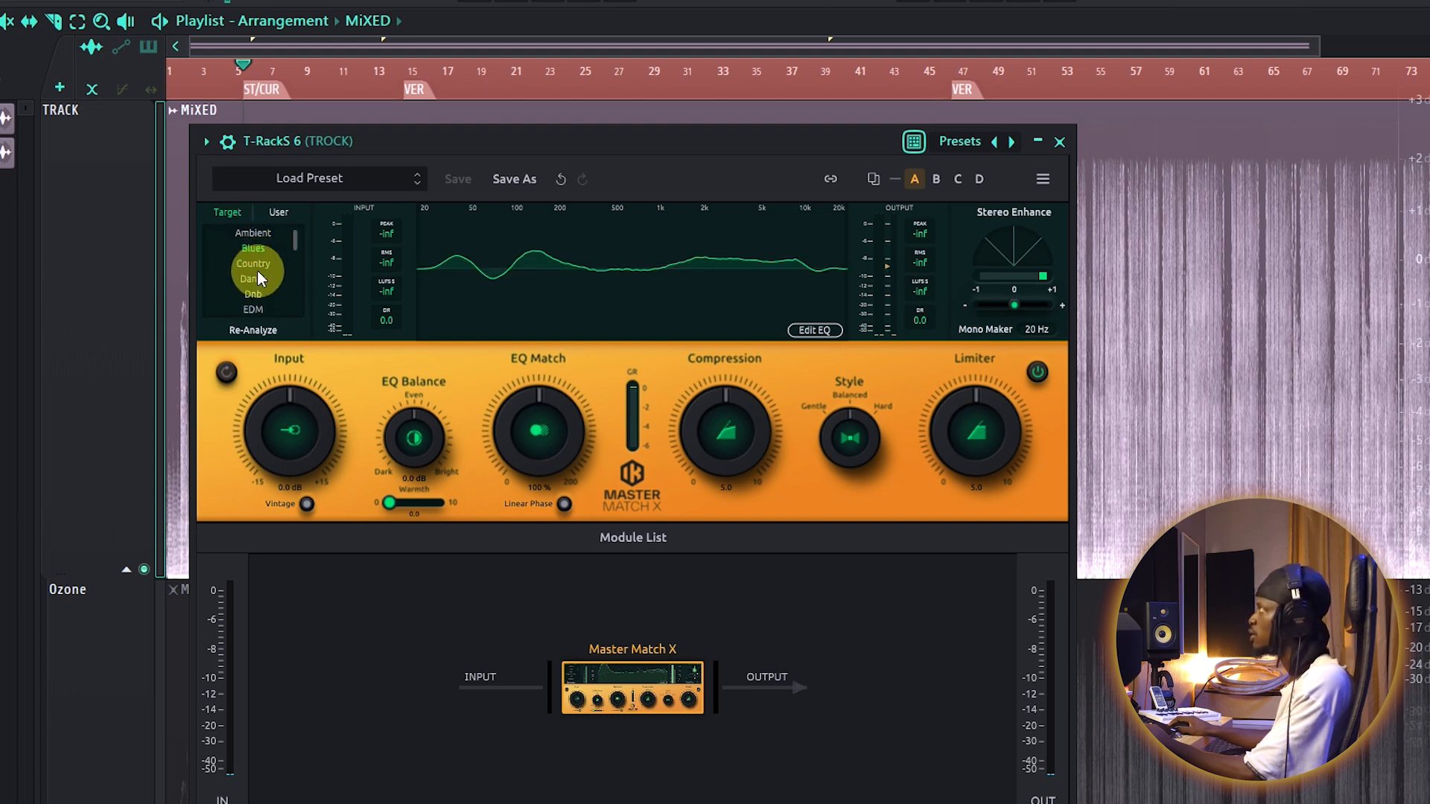
left_click(257, 277)
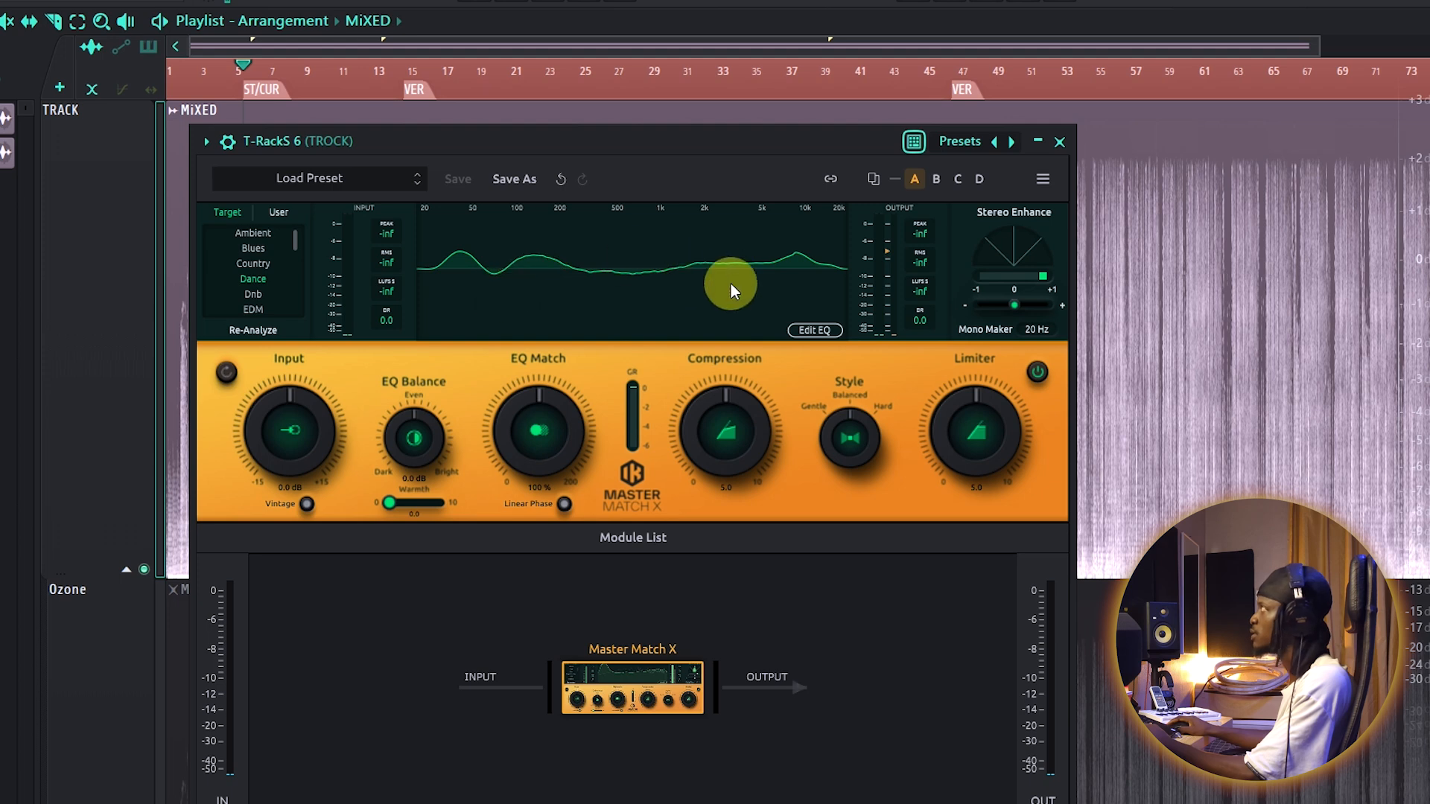
scroll(257, 273, "down", 5)
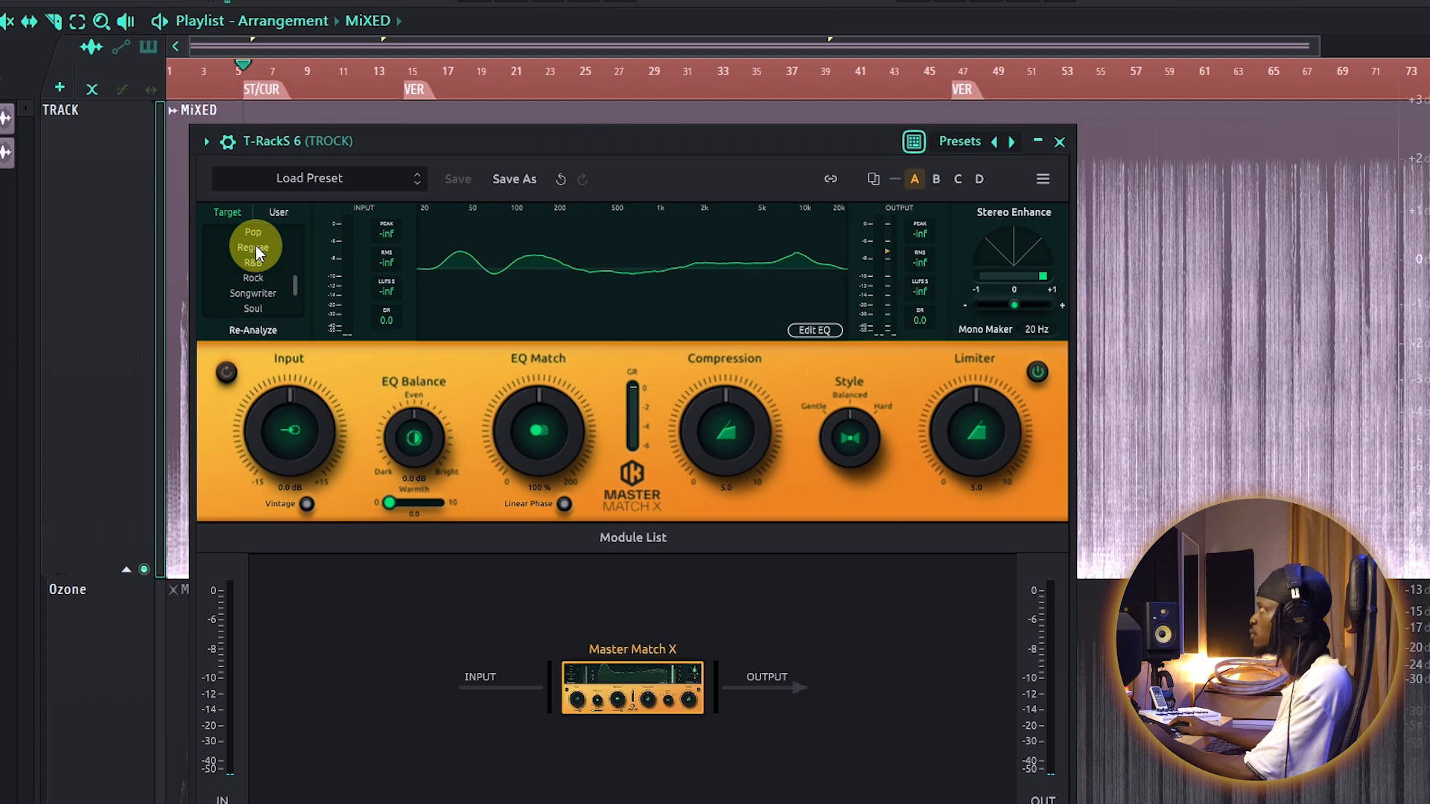
left_click(254, 248)
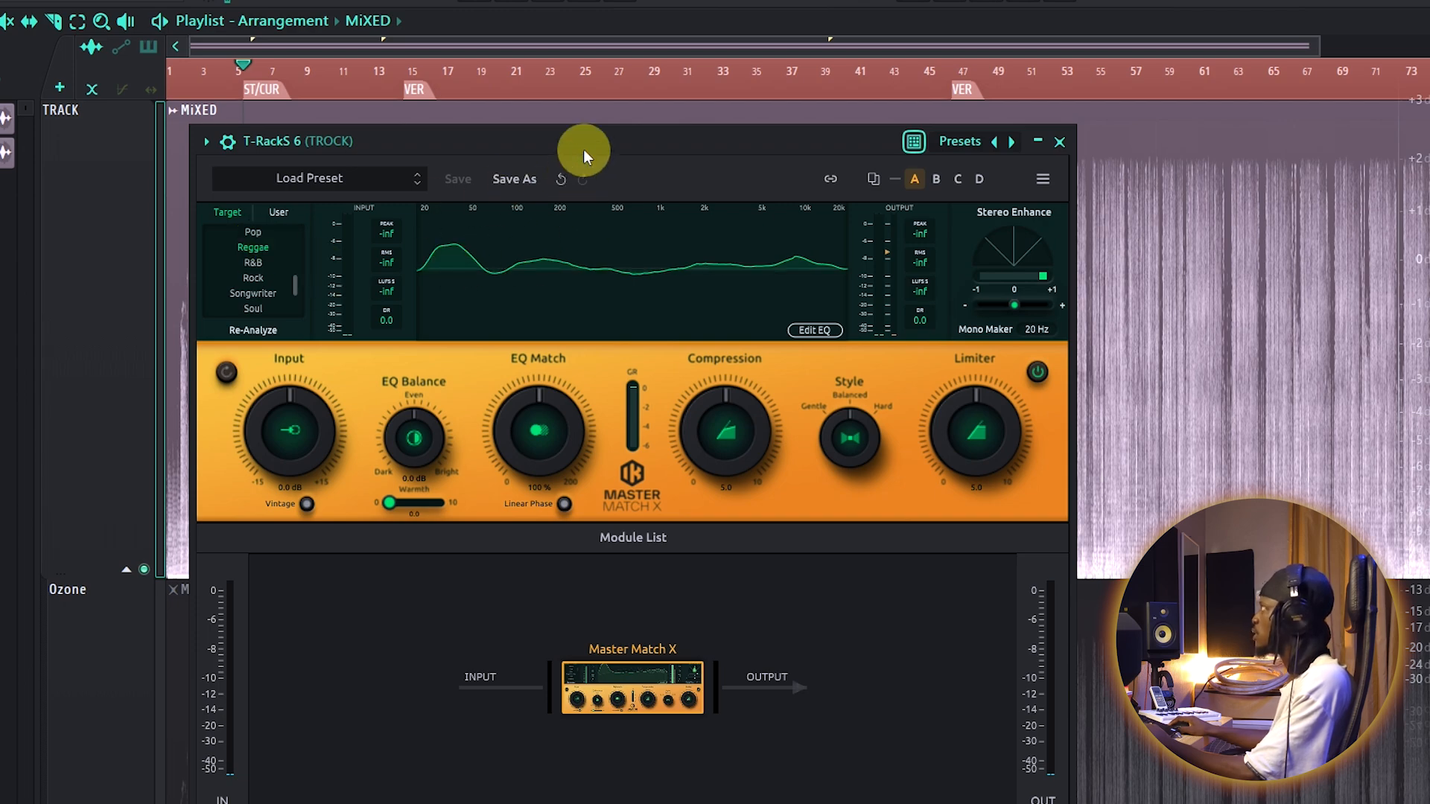
- Play the track to audition the Reggae match and shift the plugin window aside
key("space")
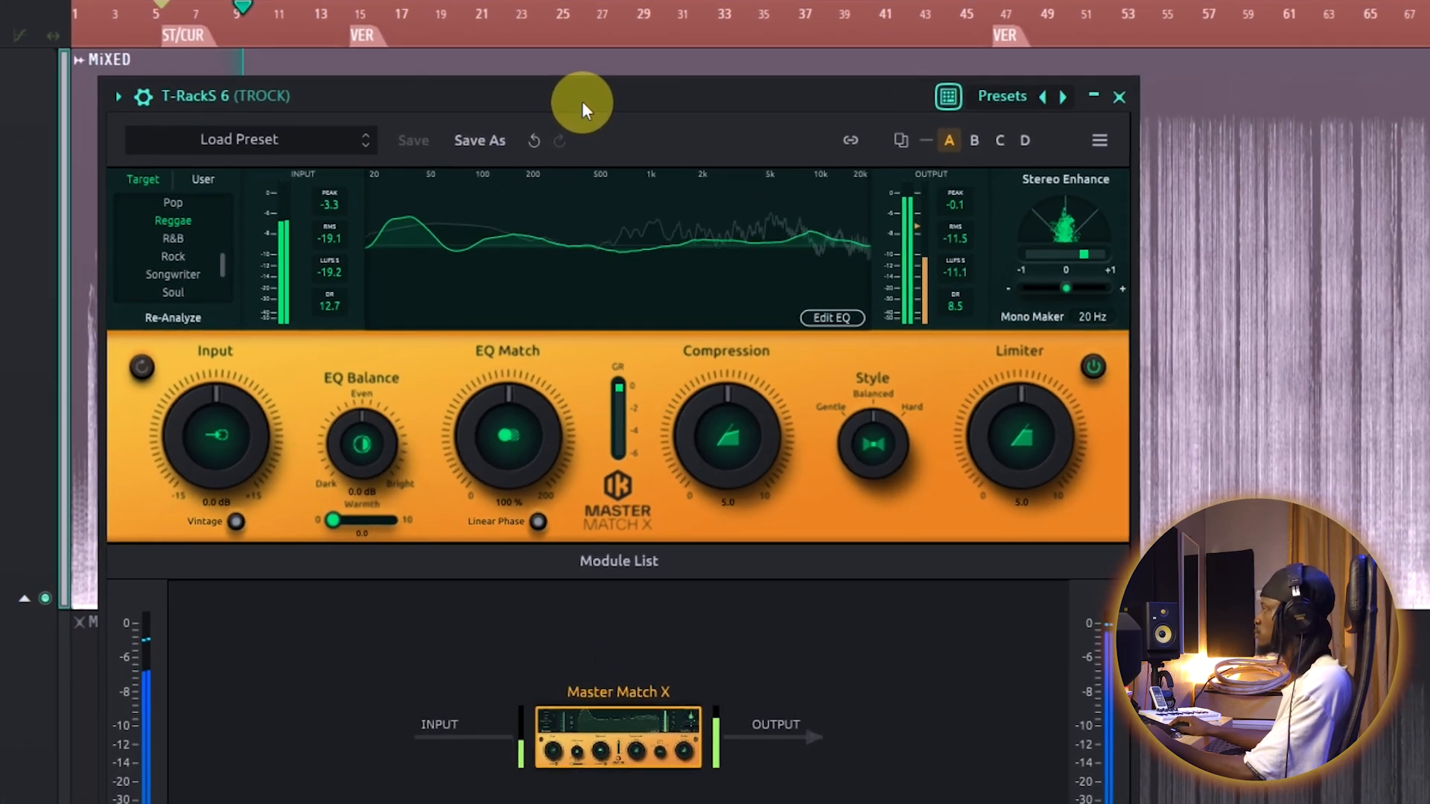
left_click_drag(578, 95, 757, 71)
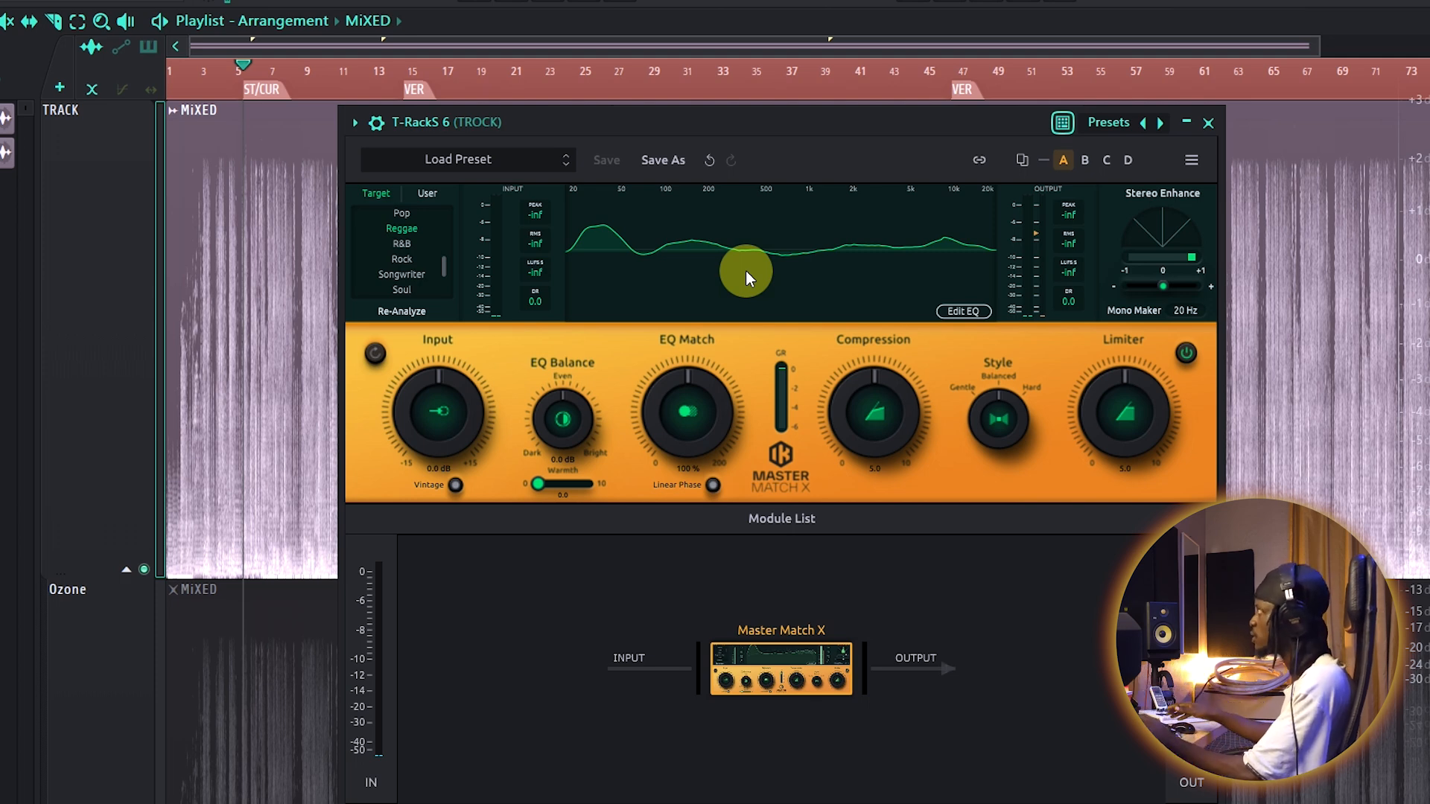
- Open the match EQ for editing and raise its low-frequency limit to about 648 Hz
left_click(968, 312)
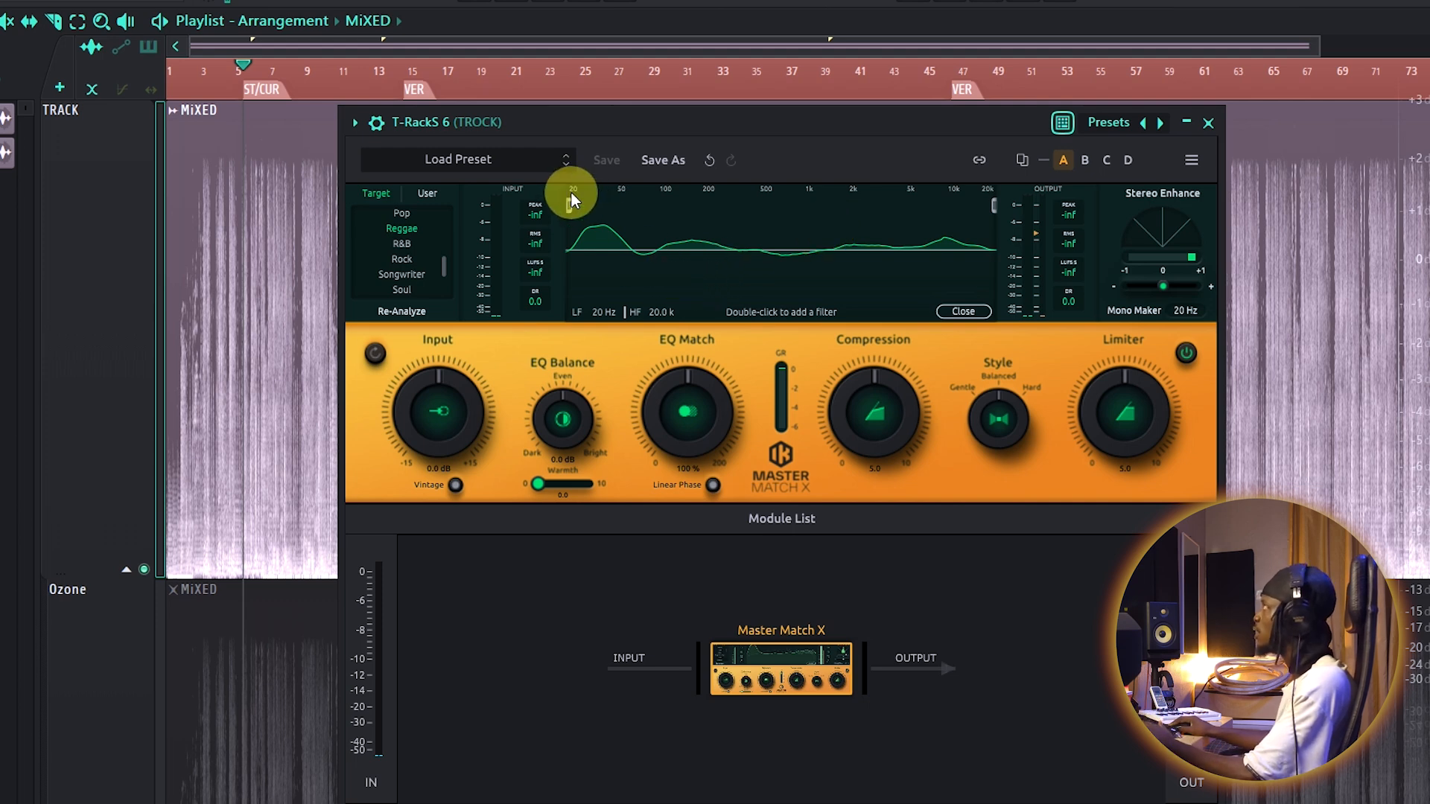
left_click_drag(569, 207, 628, 218)
left_click_drag(773, 234, 785, 242)
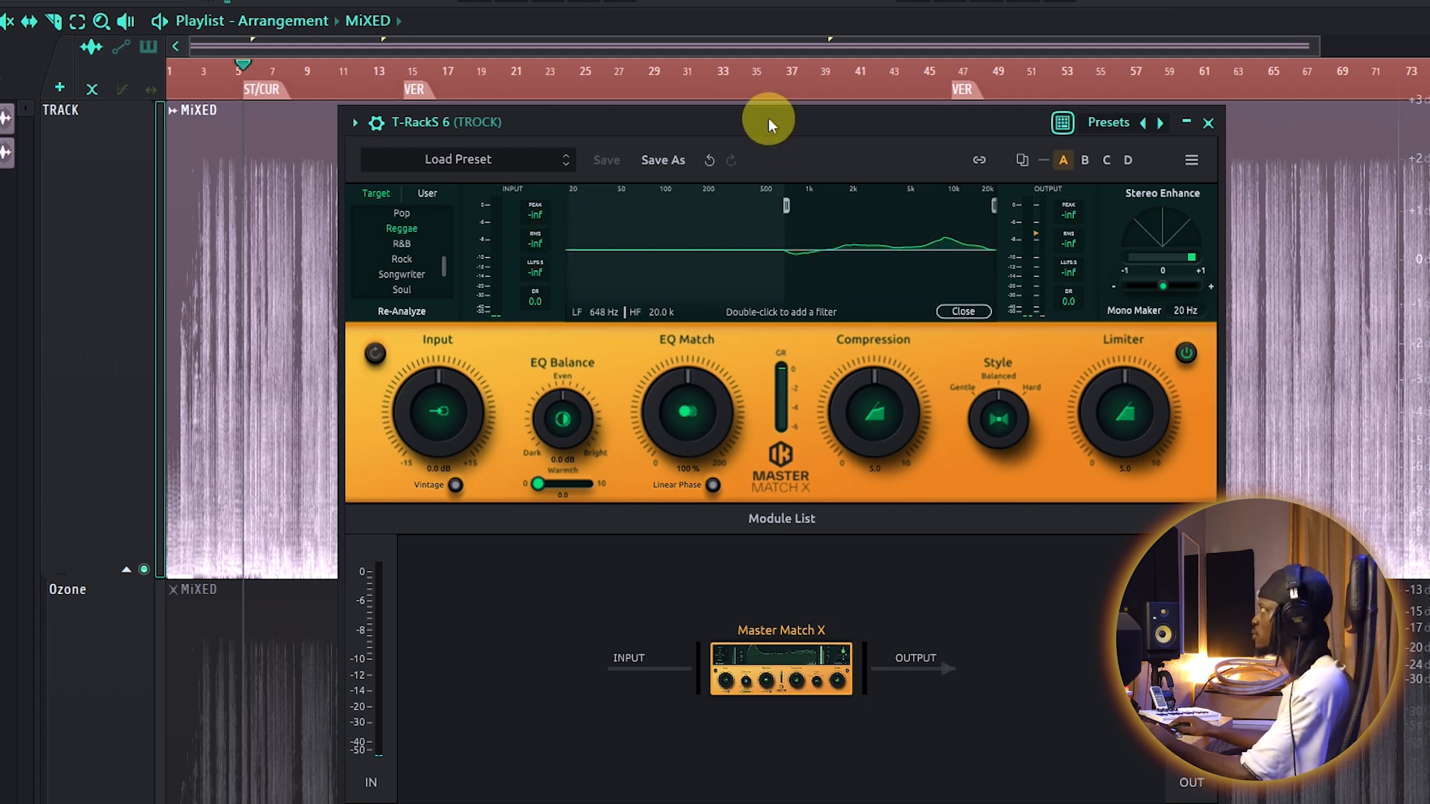
- During playback, compare the EQ's low-frequency limit at 20 Hz and about 776 Hz, and return it to 20 Hz
key("space")
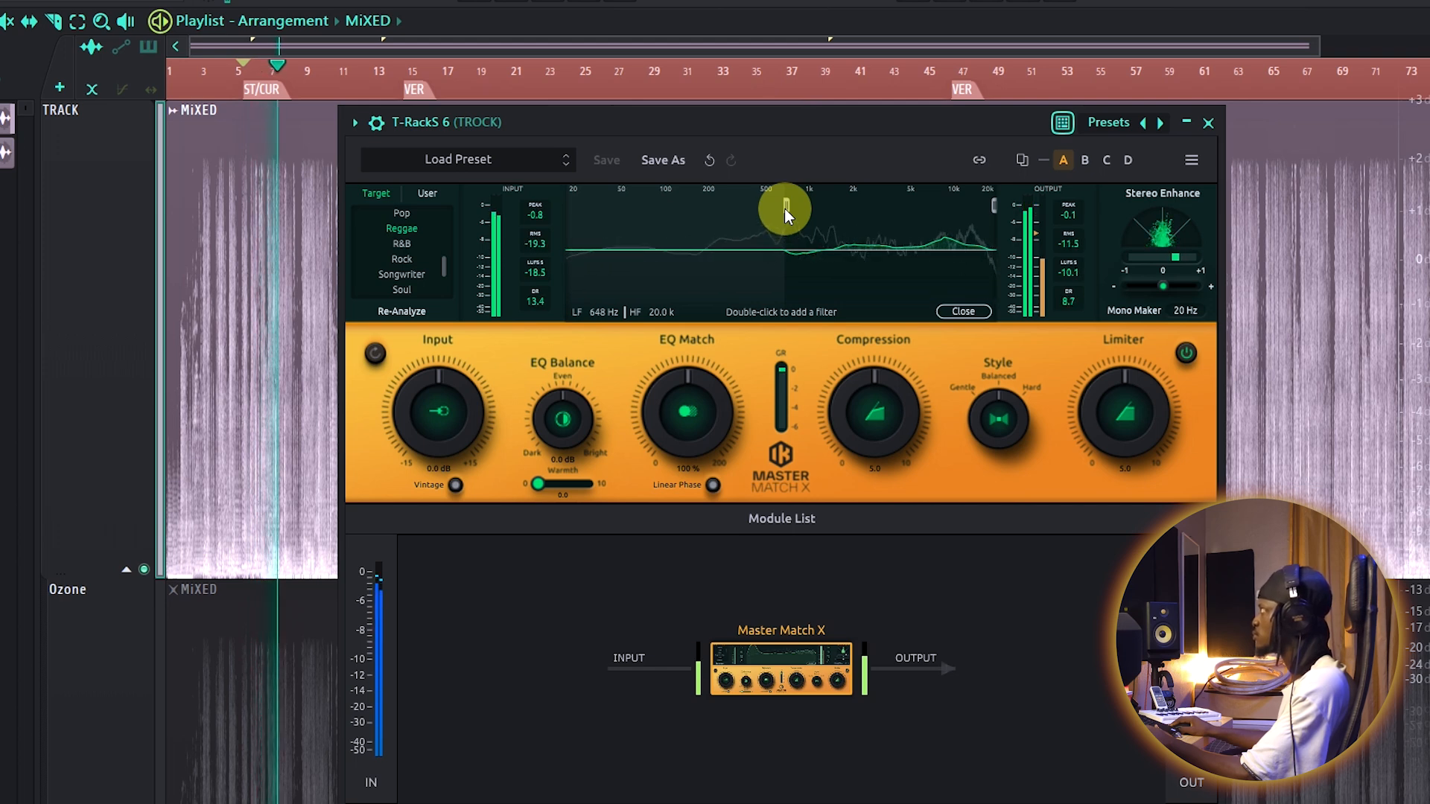
left_click_drag(784, 208, 554, 234)
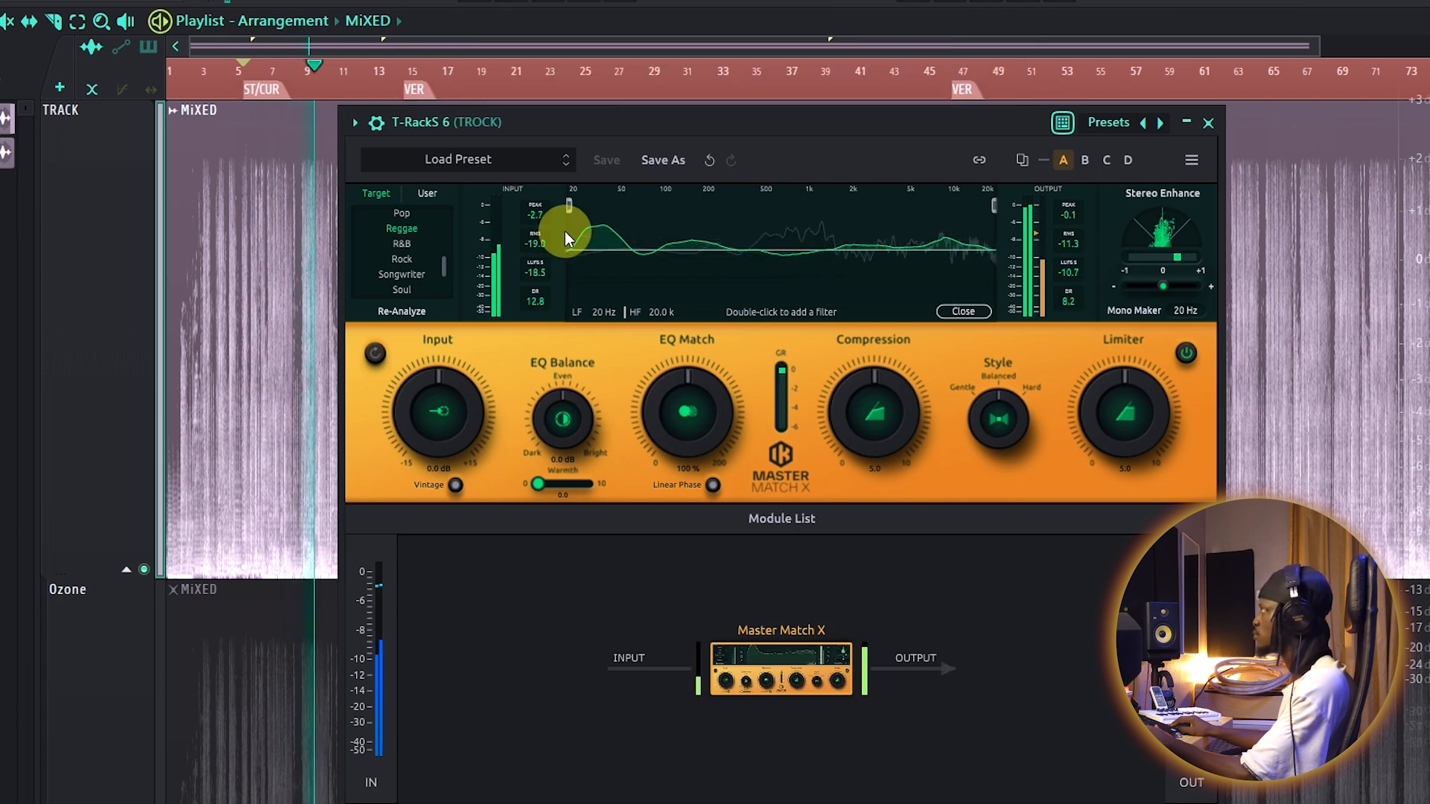
left_click_drag(565, 231, 797, 232)
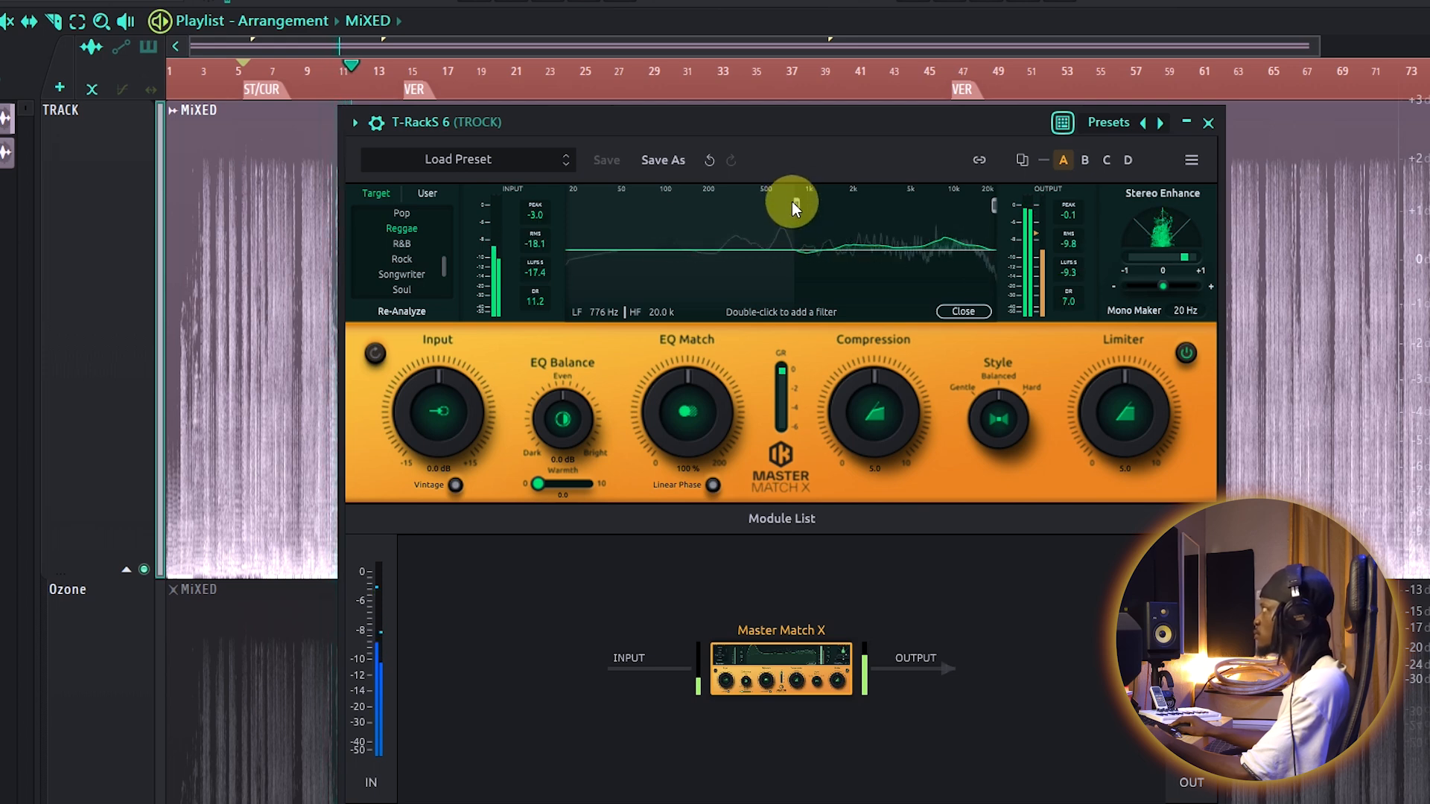
left_click_drag(798, 199, 534, 224)
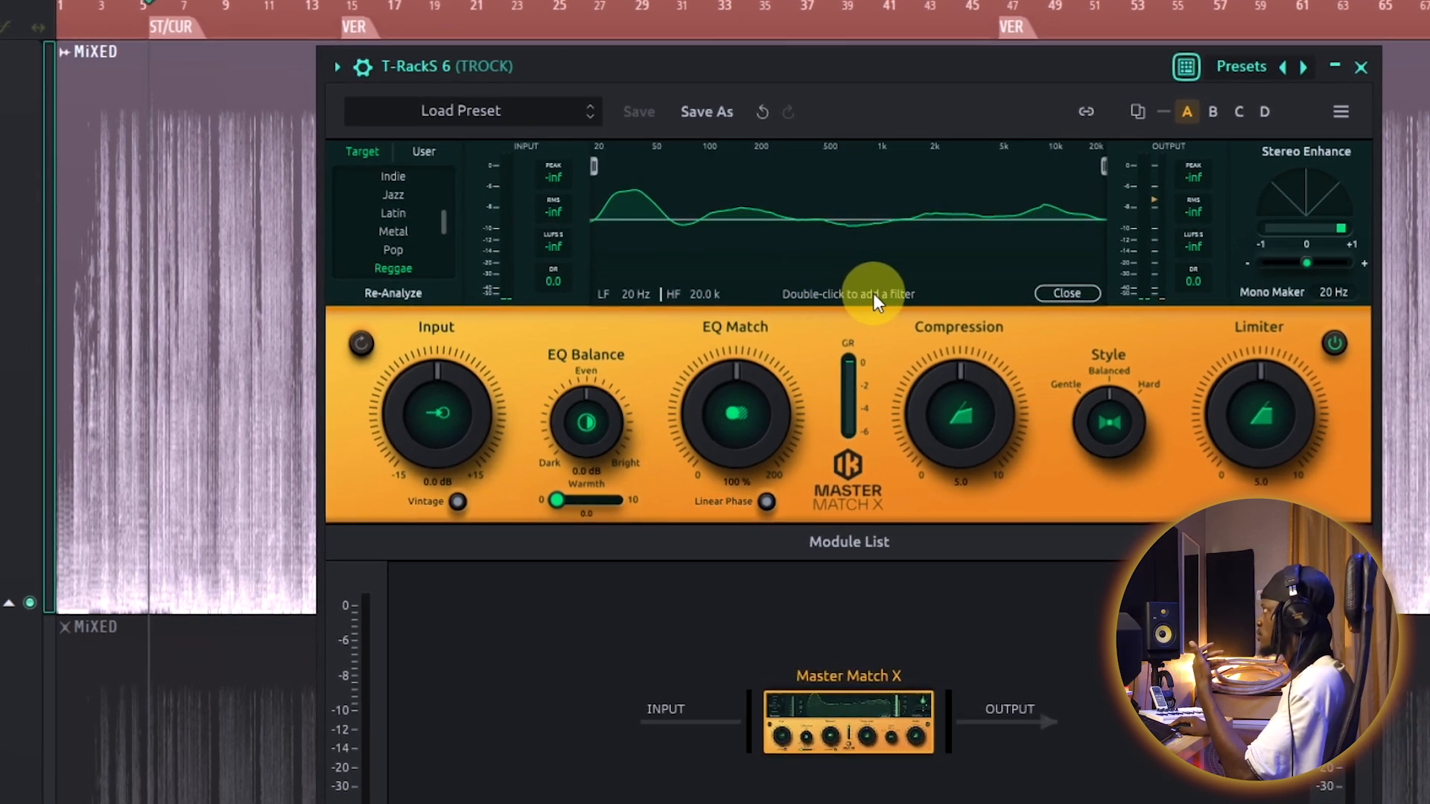
- Add an EQ filter at about 507 Hz with a gain of about -6.7 dB and Q 0.5
double_click(833, 242)
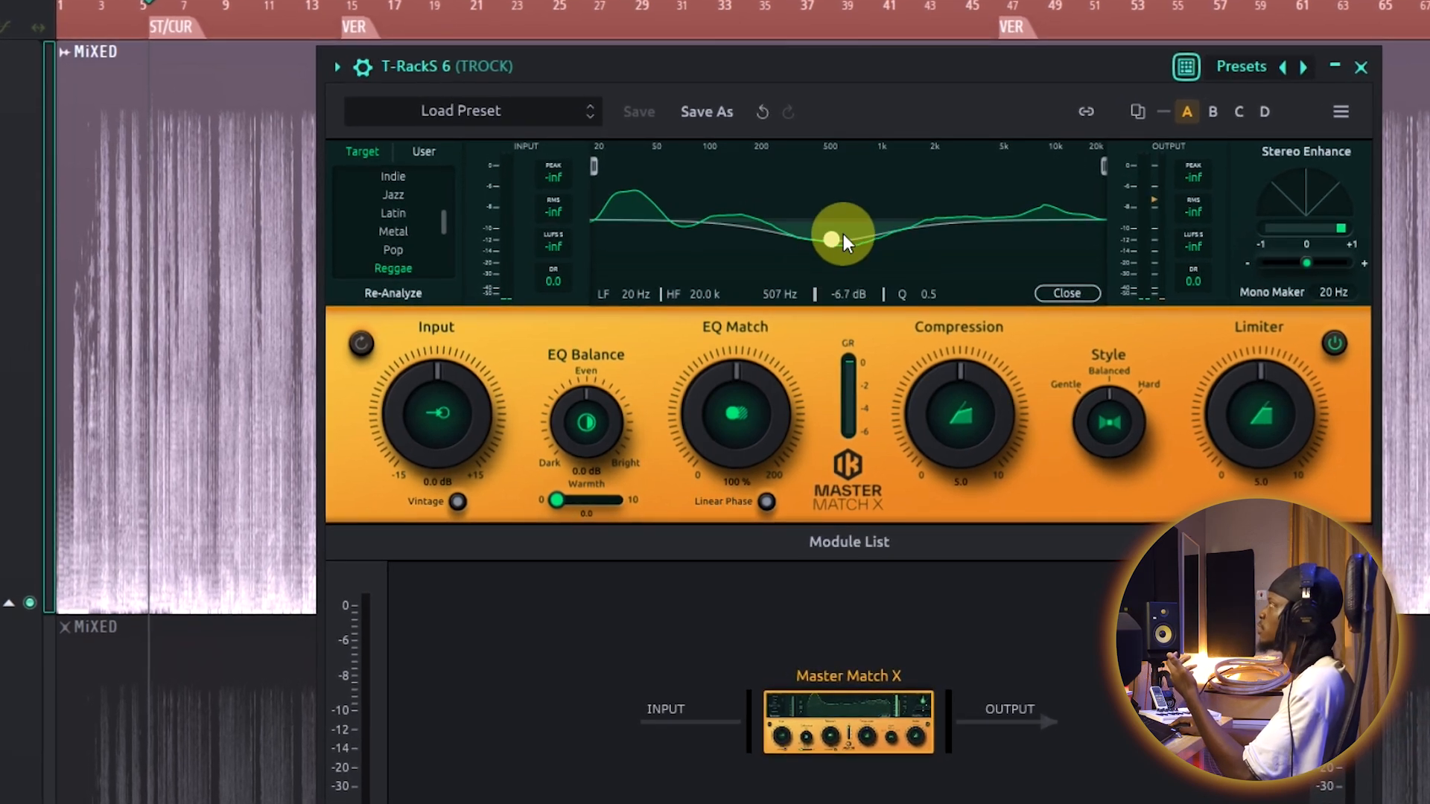
- Add match EQ filters at about 2.4 kHz with -8.3 dB and about 103 Hz with 3.8 dB, both with Q 0.5
double_click(935, 221)
mouse_move(939, 220)
left_mouse_down()
mouse_move(952, 184)
mouse_move(964, 217)
mouse_move(949, 245)
left_mouse_up()
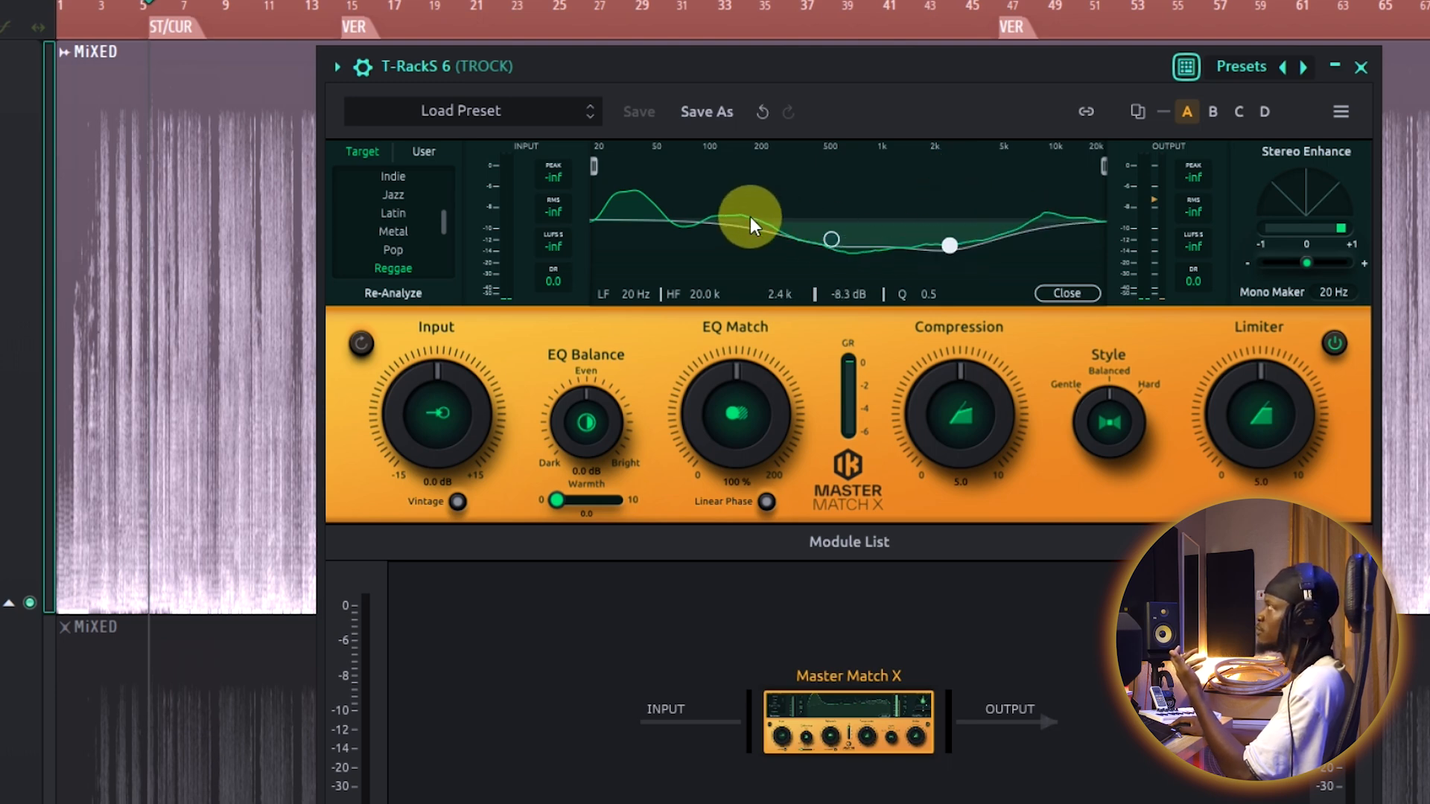
double_click(712, 210)
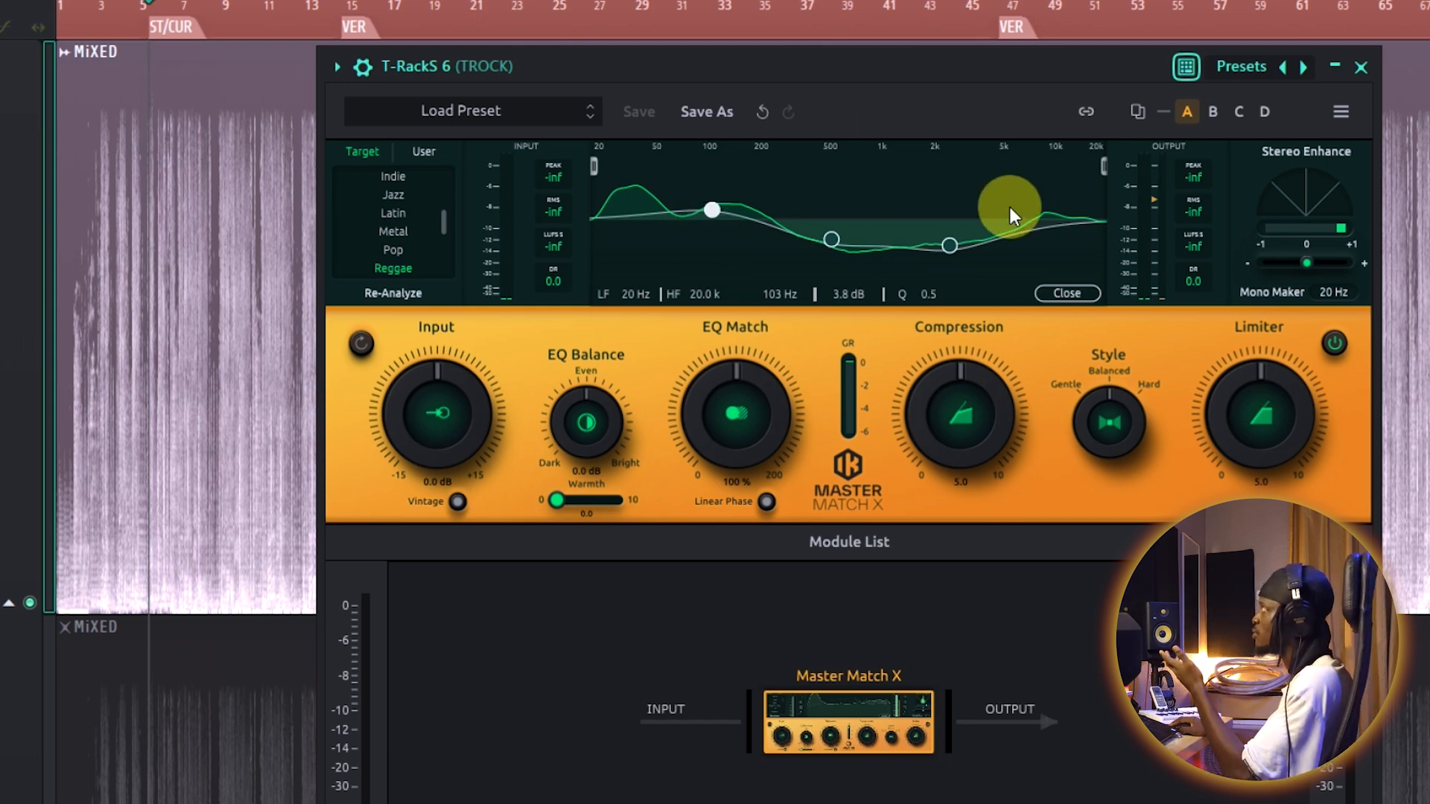
- Undo the filters added to the match EQ one after another
left_click(761, 111)
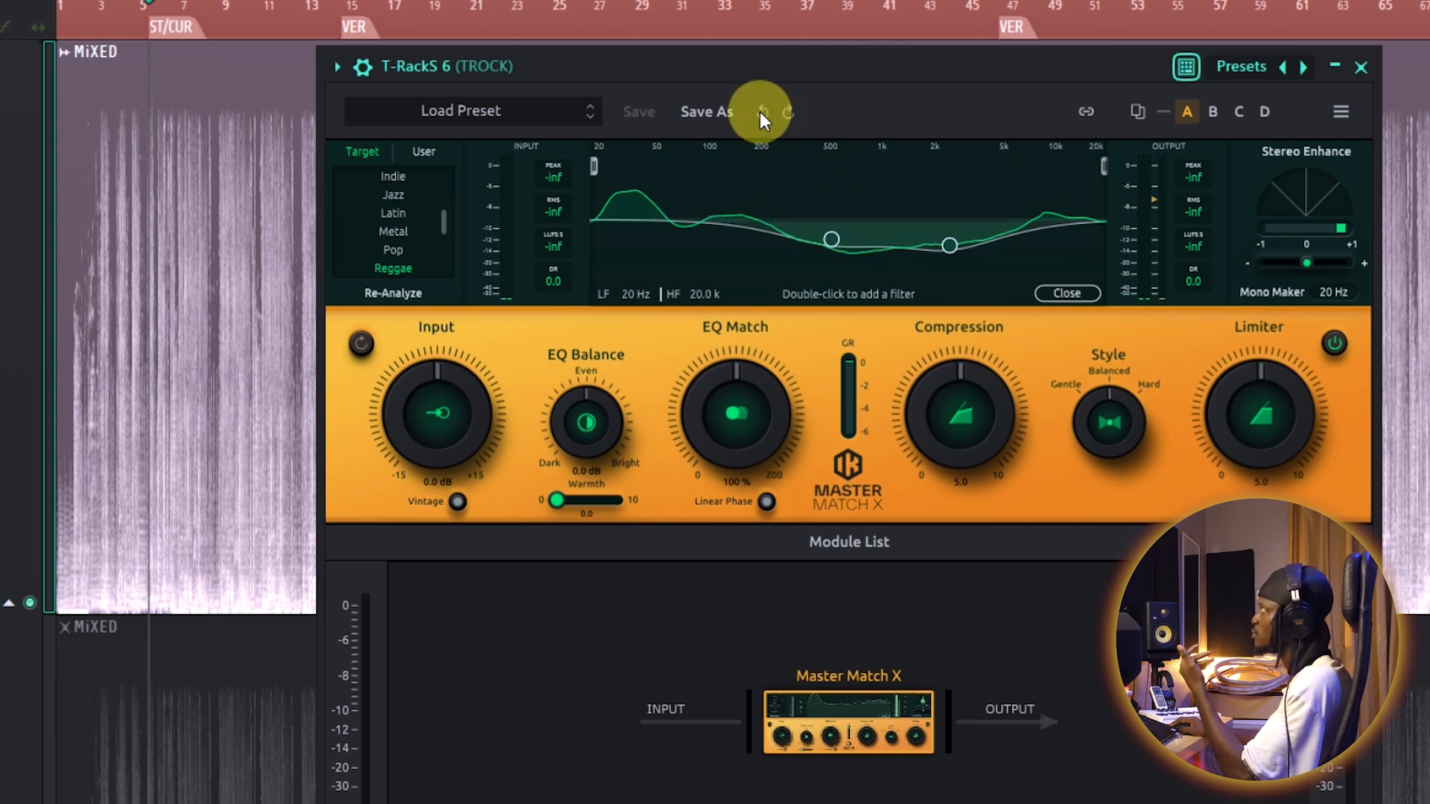
left_click(761, 112)
left_click(761, 111)
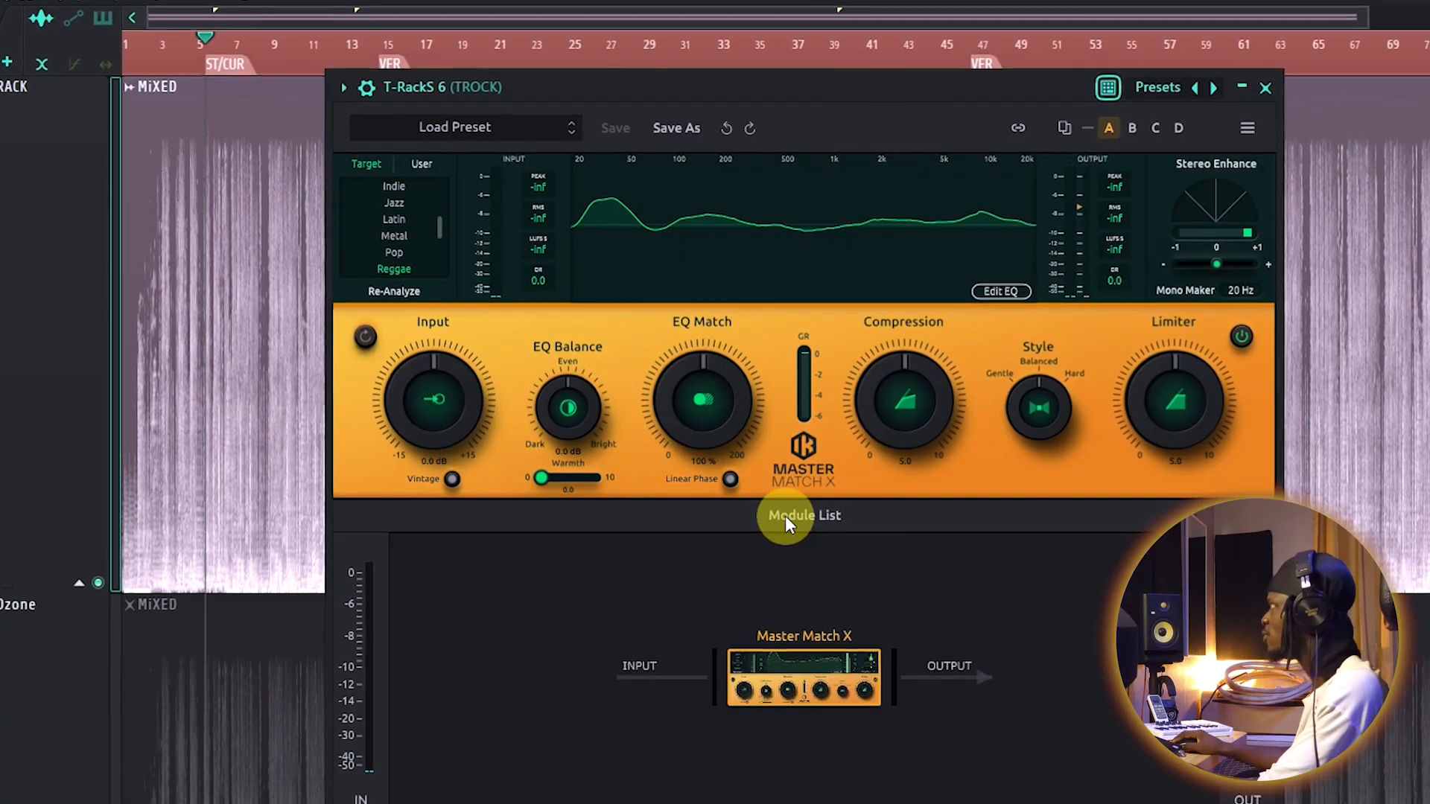
- Browse the available modules and insert One from the Other category ahead of Master Match X, closing the module list
left_click(805, 513)
scroll(750, 320, "down", 10)
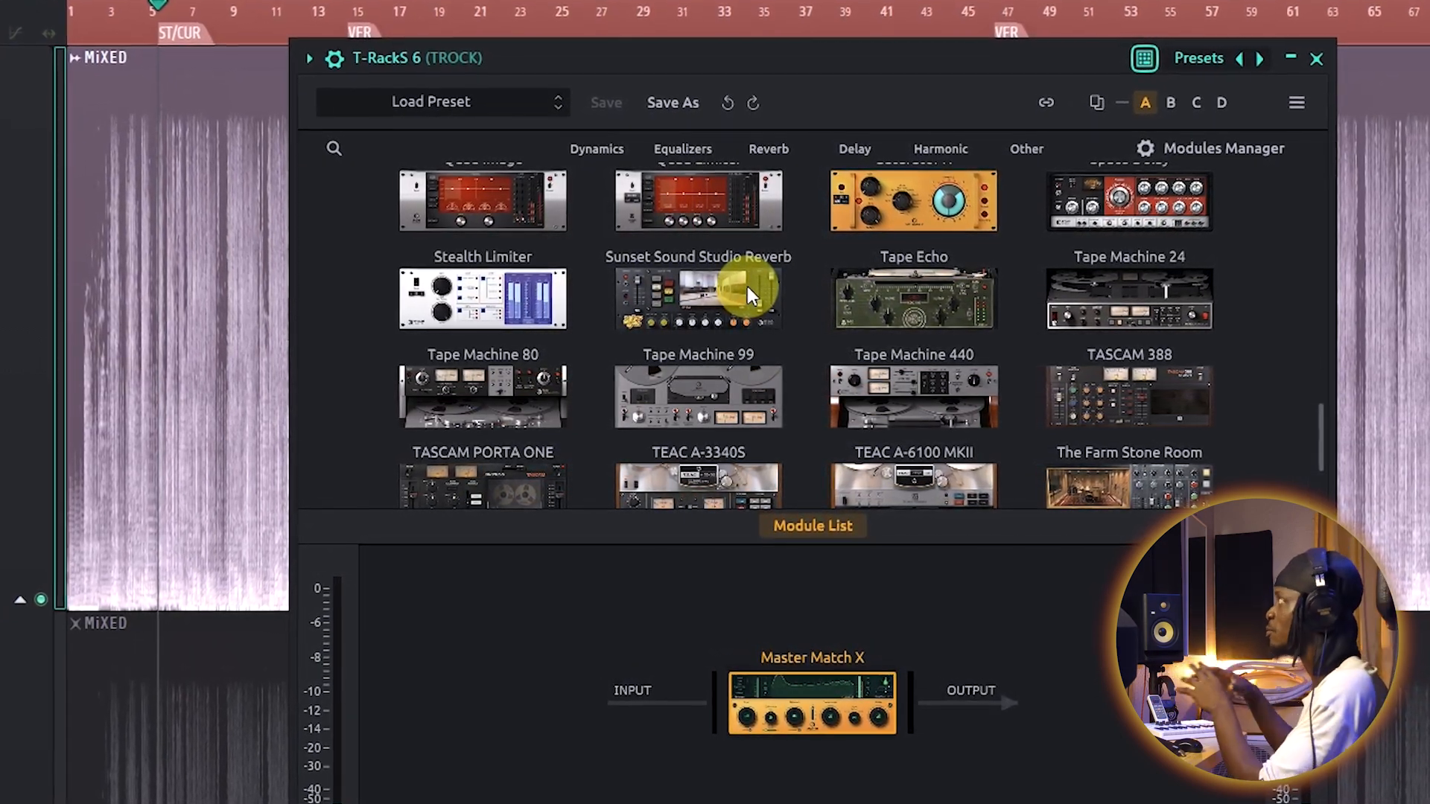
scroll(763, 297, "down", 2)
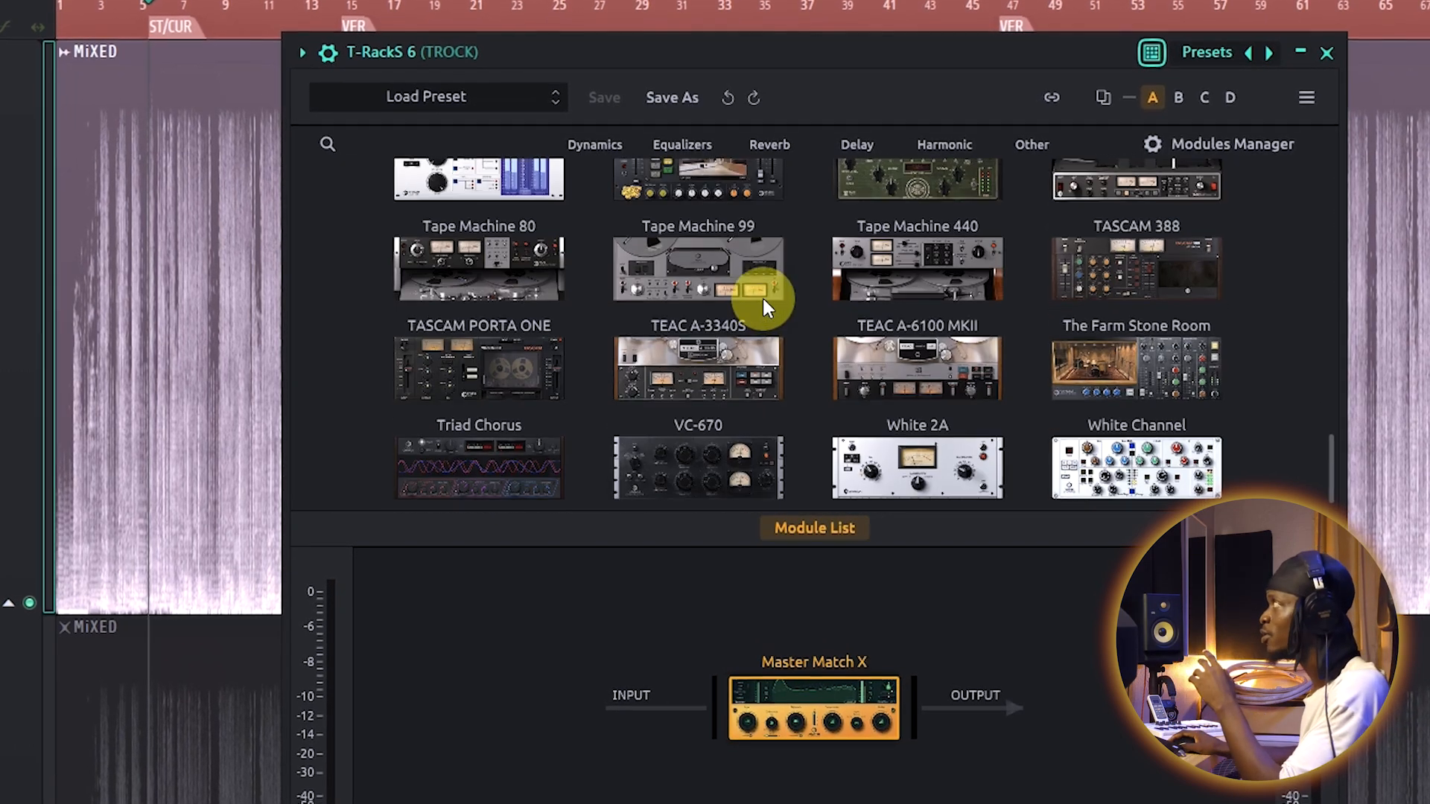
scroll(860, 440, "up", 6)
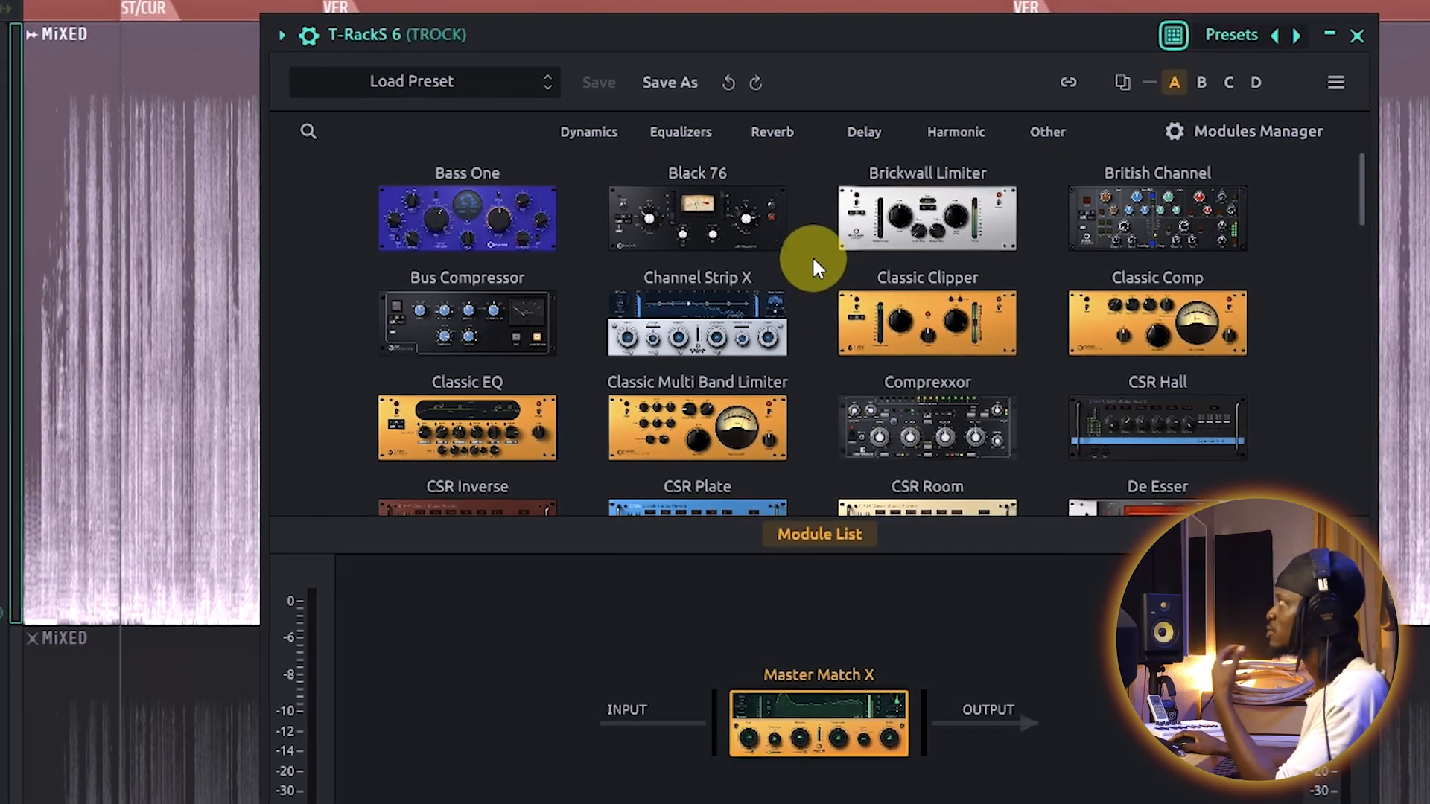
scroll(811, 257, "down", 3)
scroll(804, 256, "up", 3)
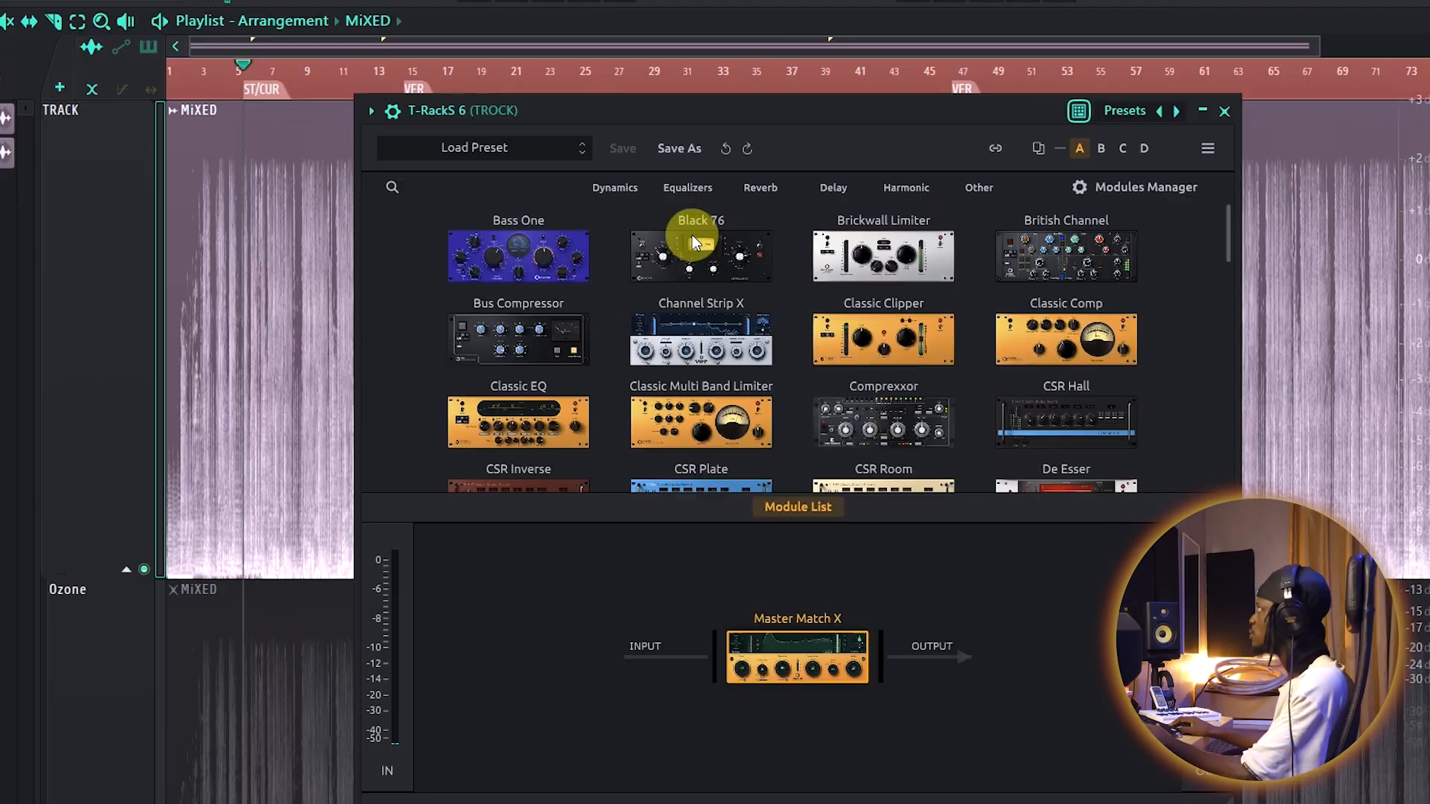
left_click(977, 188)
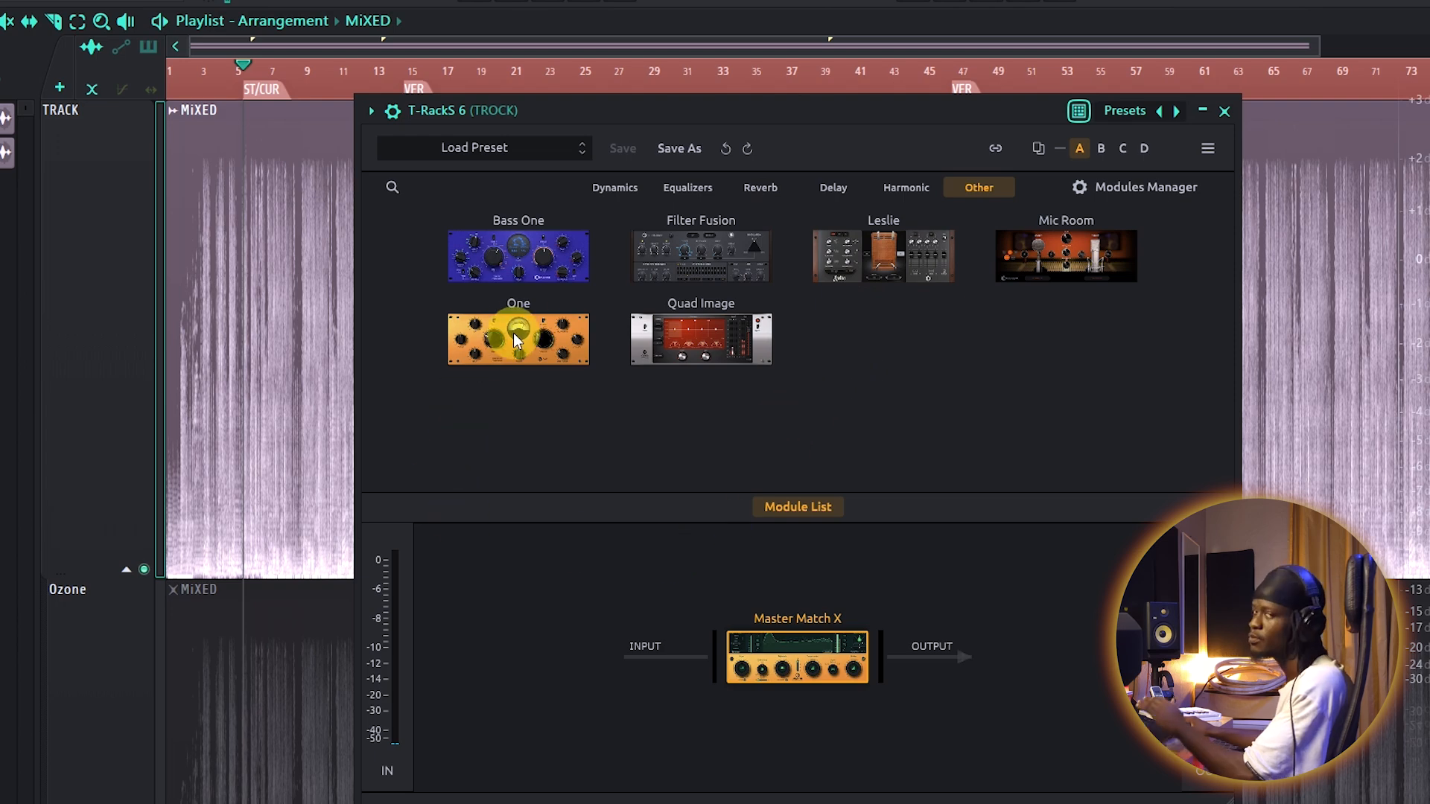
left_click_drag(513, 333, 680, 656)
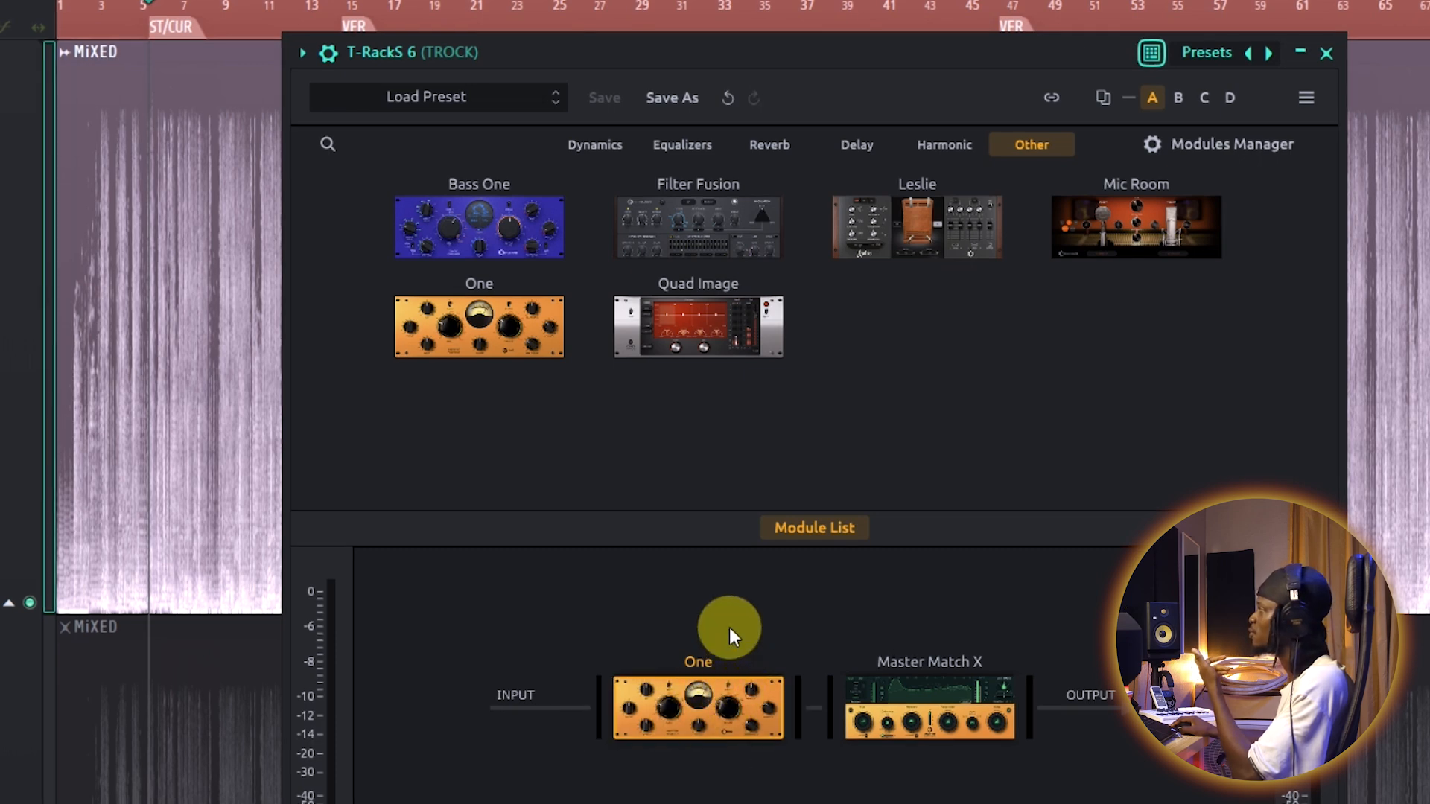
left_click(813, 528)
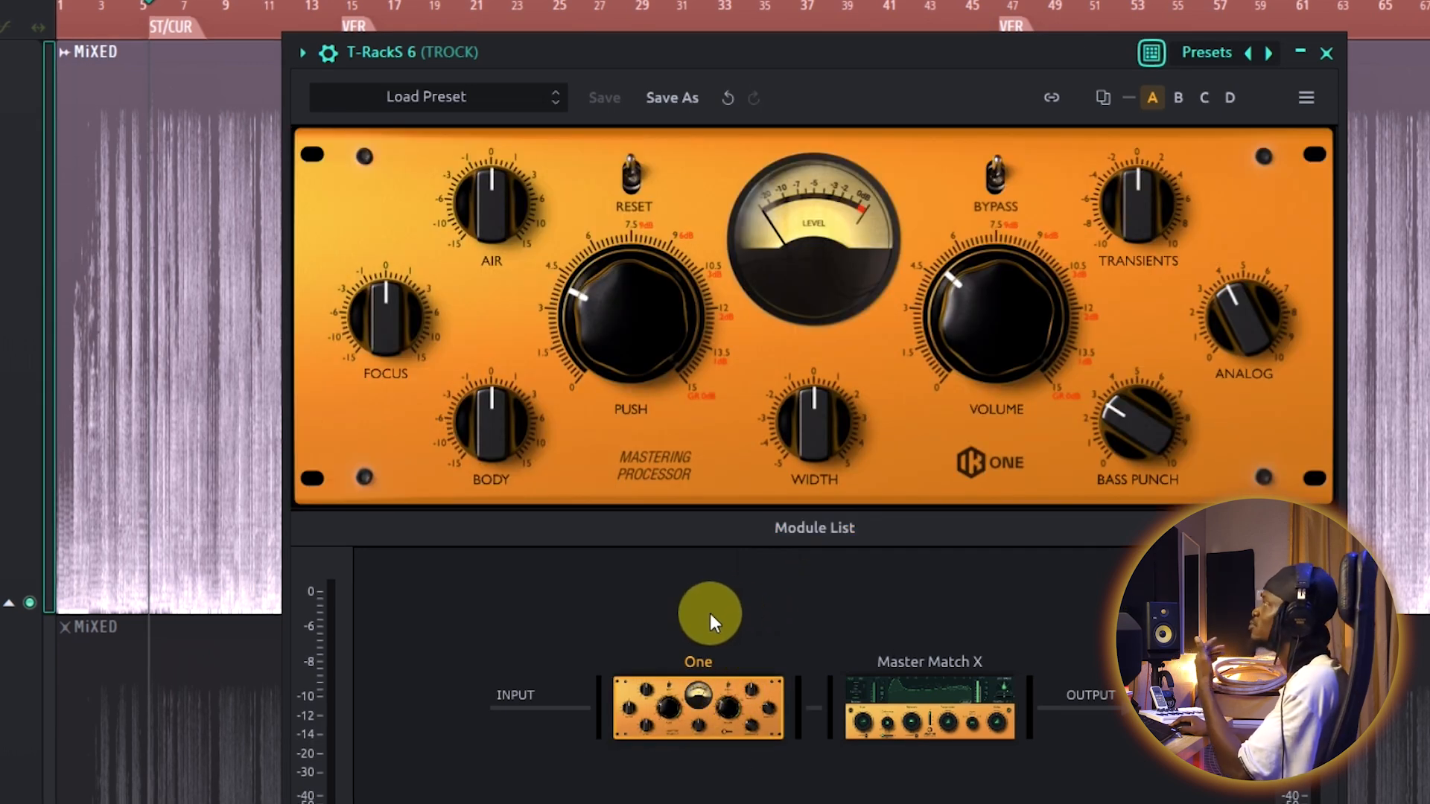
- Show the Master Match X controls from the module chain and return to the One module
left_click(980, 704)
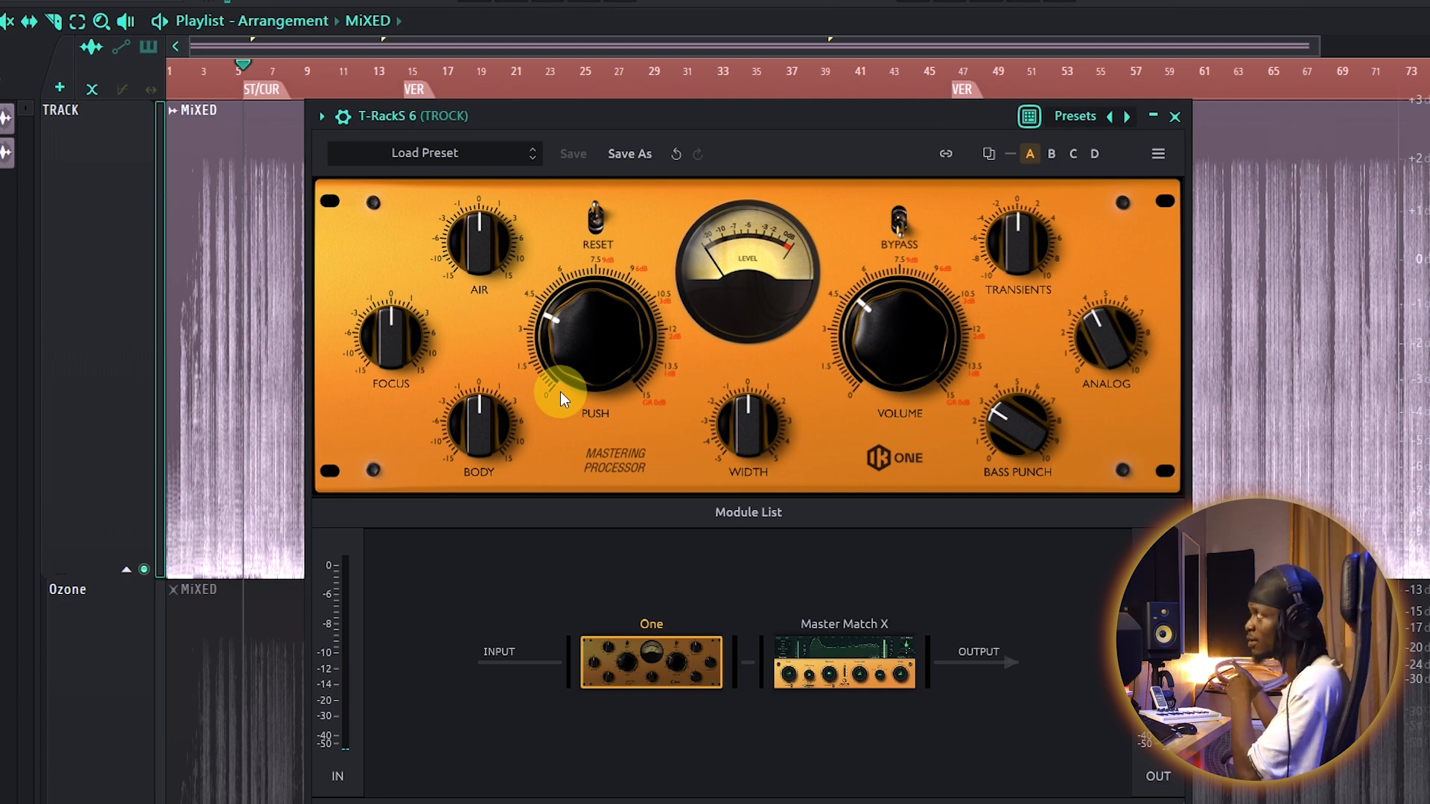
left_click(856, 674)
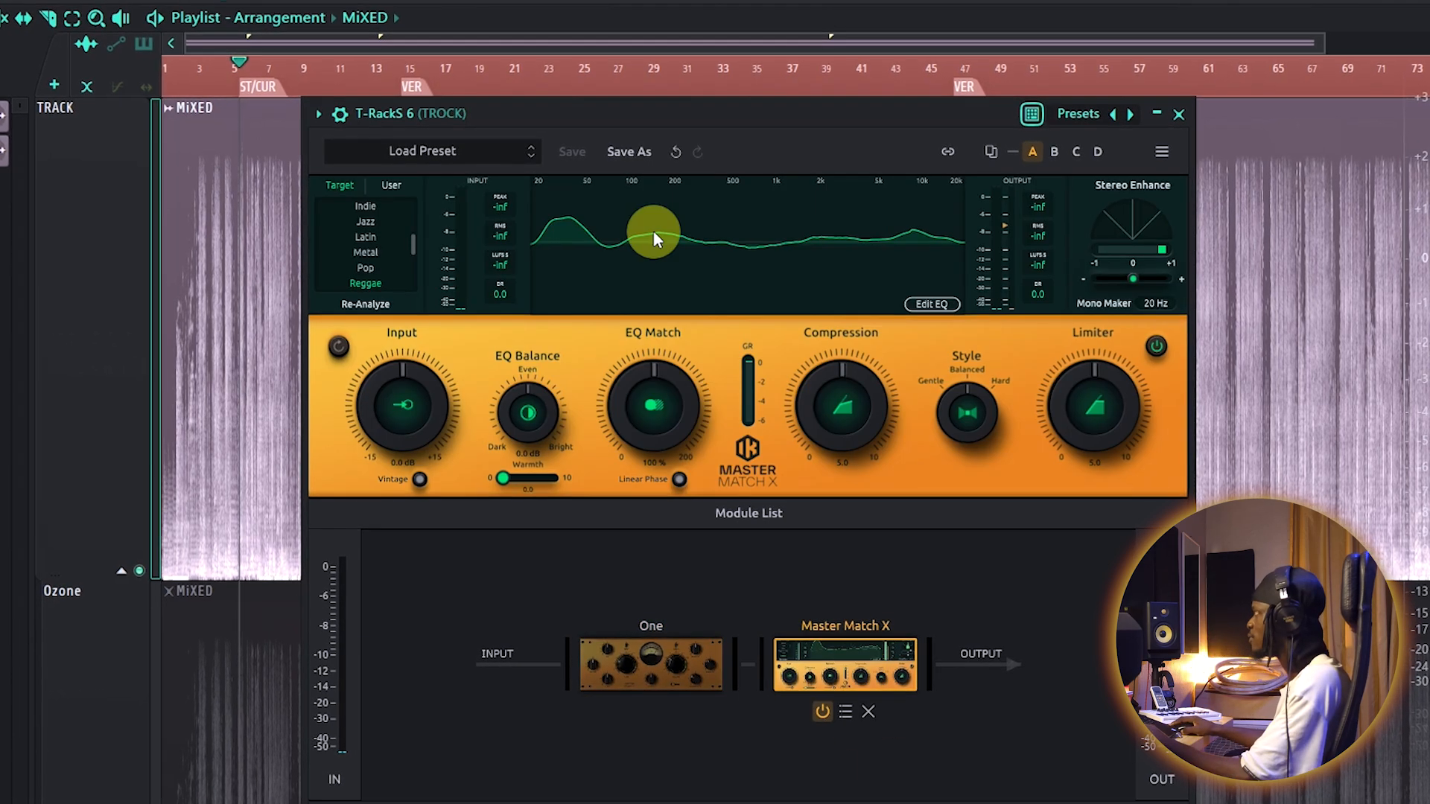
mouse_move(859, 642)
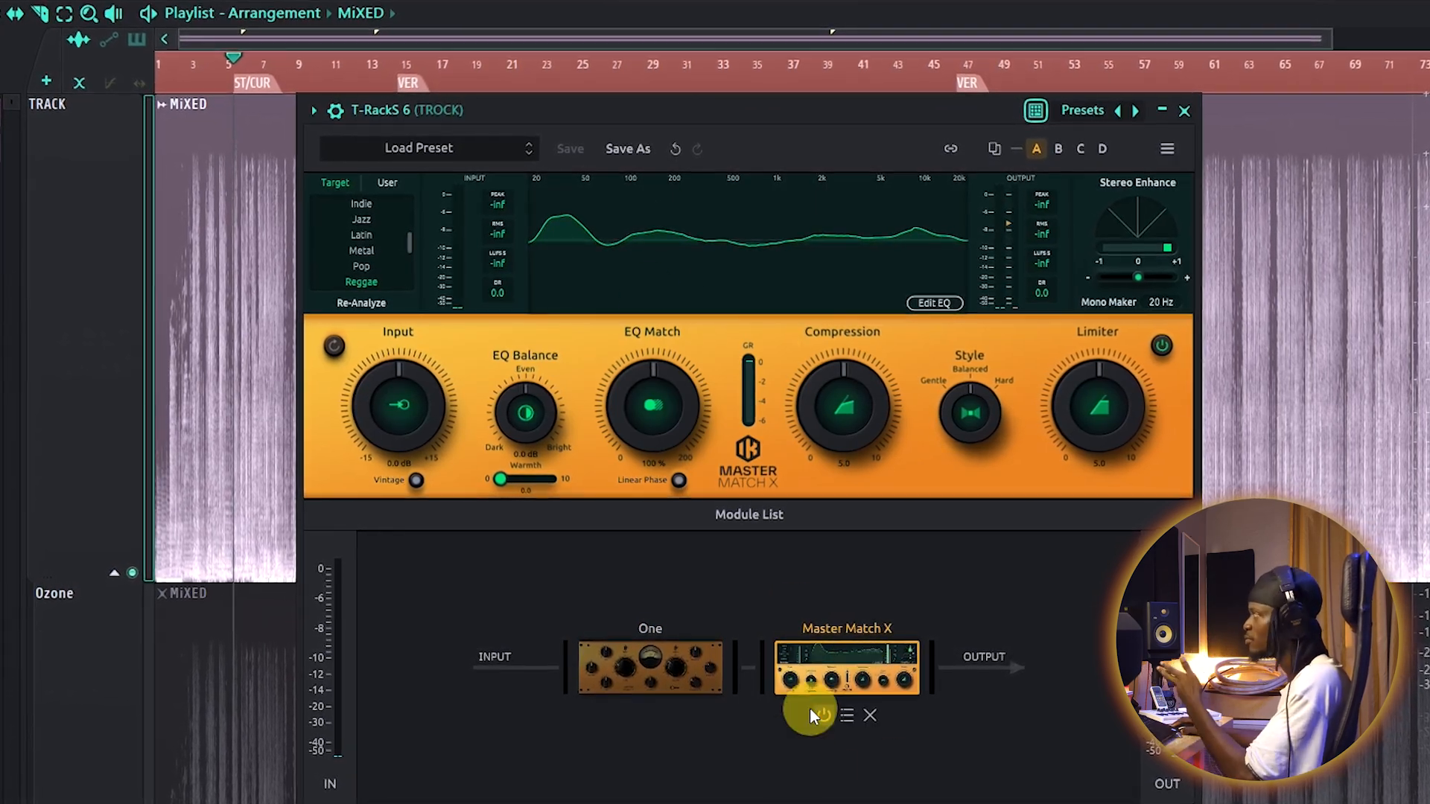
left_click(672, 672)
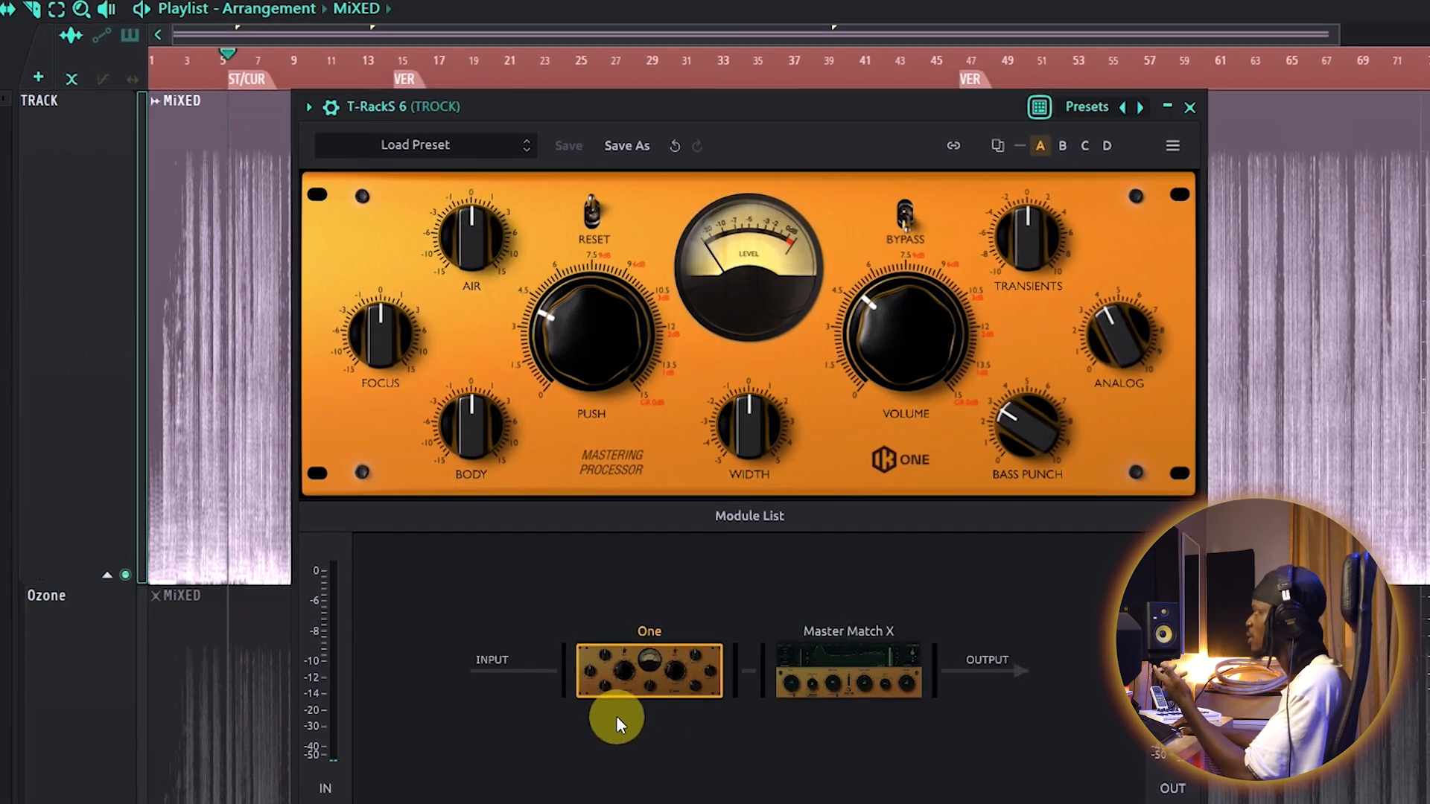
mouse_move(603, 708)
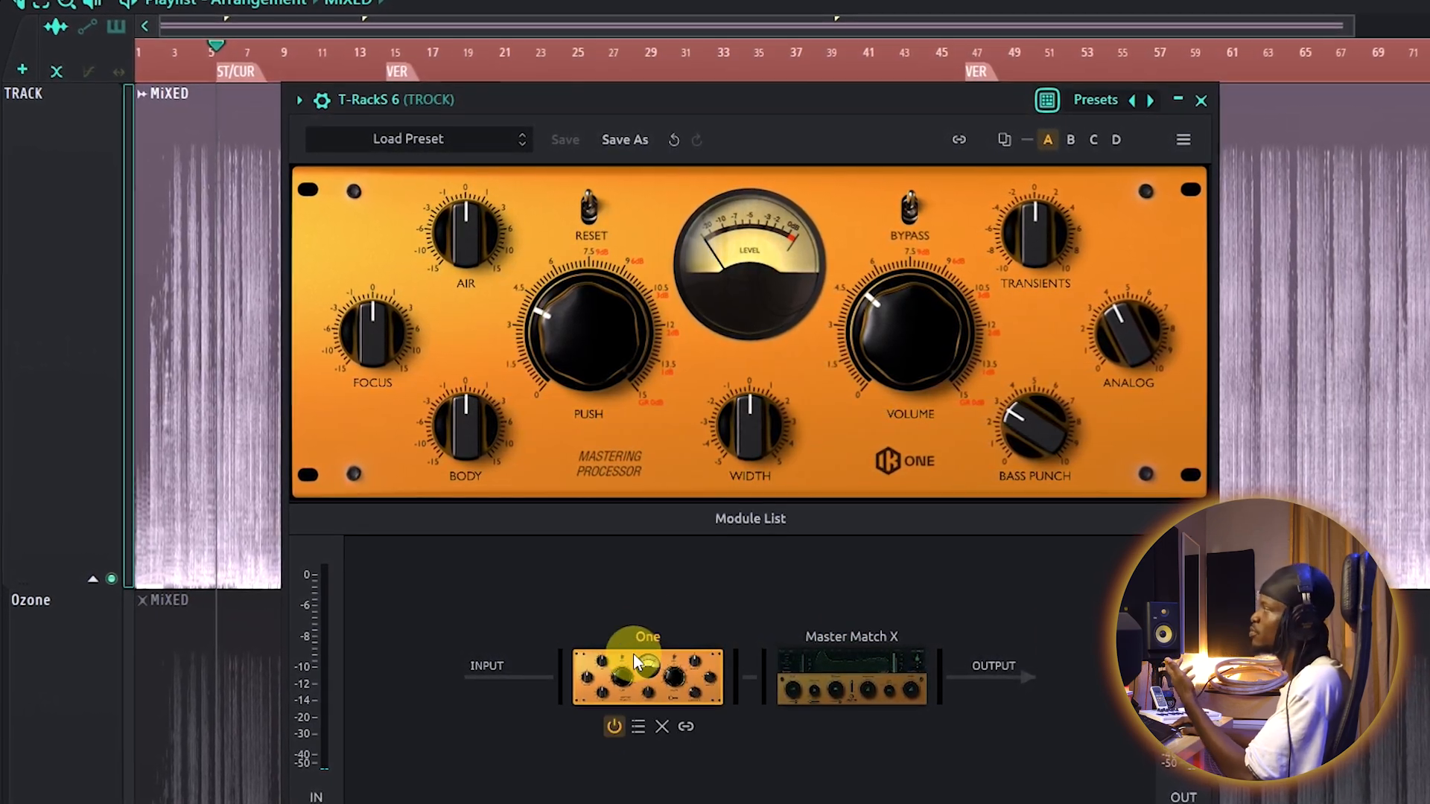
- Load the Small Adjustments mastering preset in One and reset the module to its default settings
left_click(637, 727)
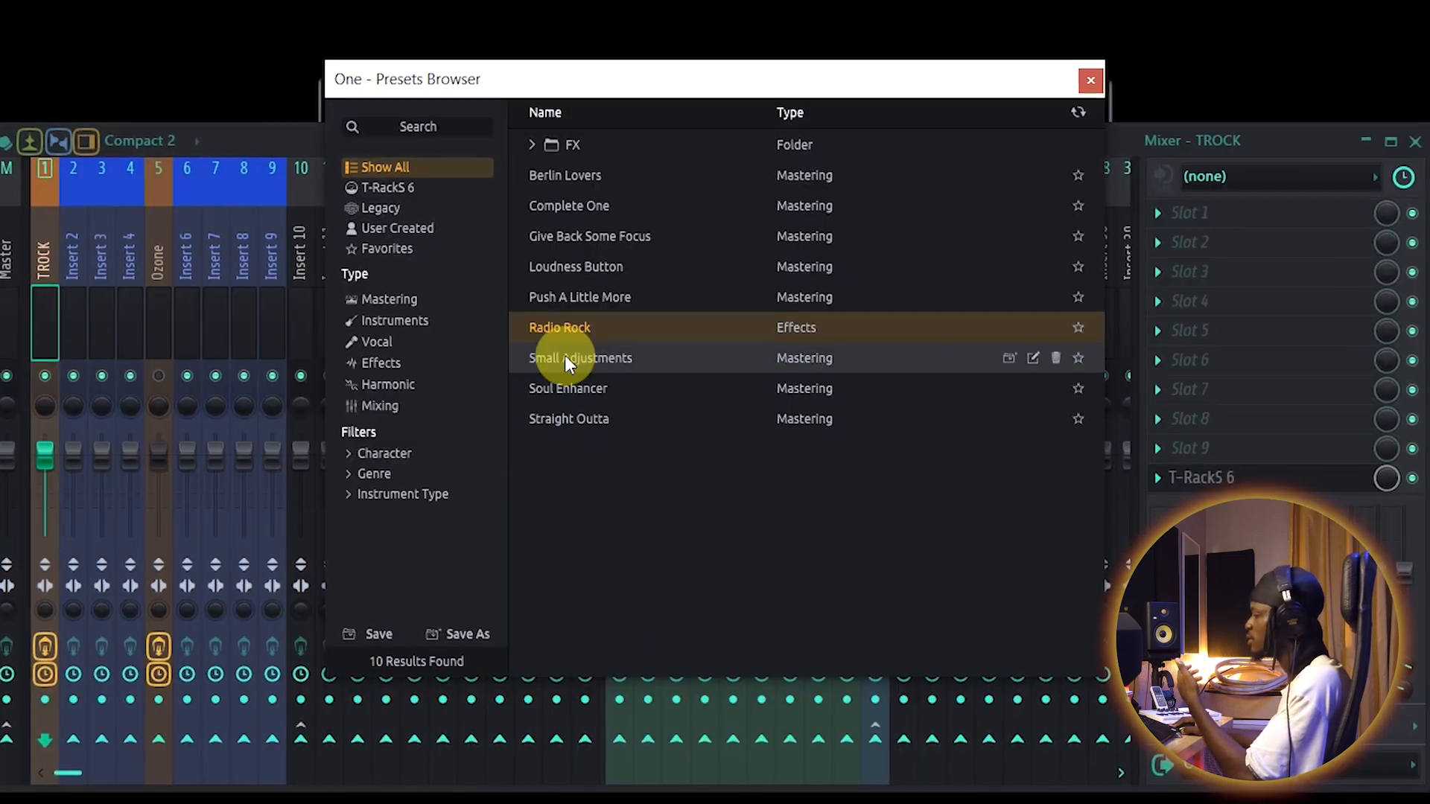
left_click(564, 358)
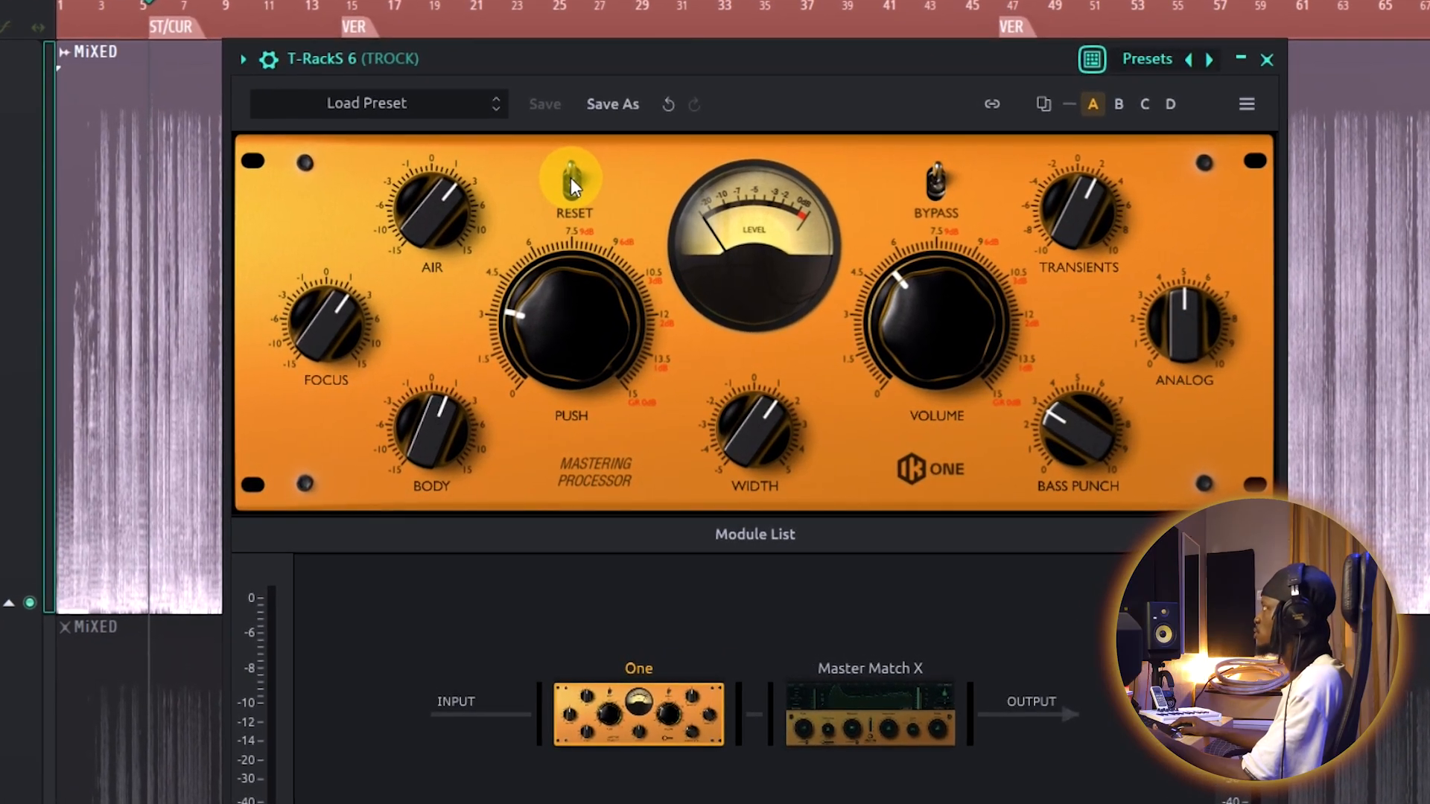
left_click(572, 185)
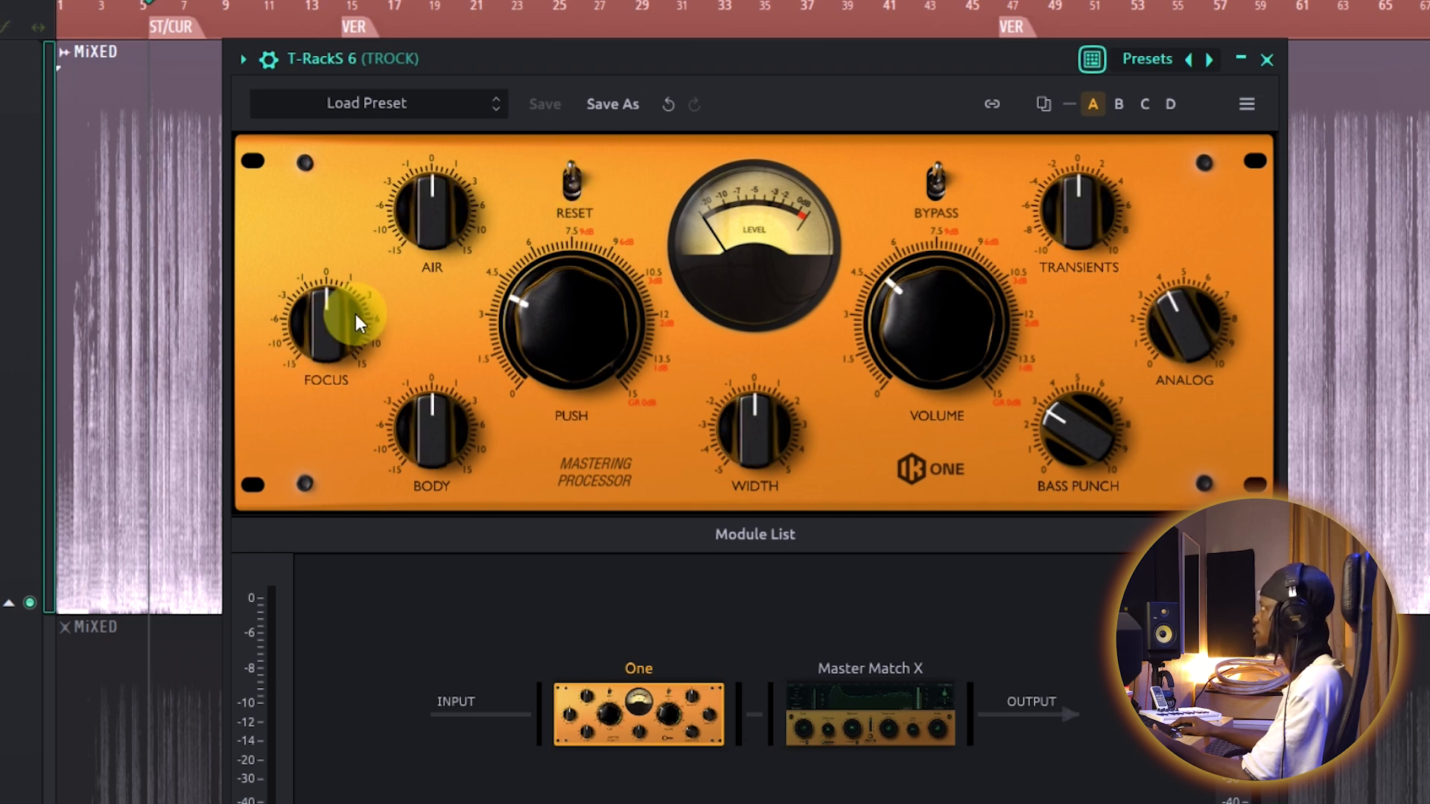
- Toggle One's bypass on and off and shift the plugin window slightly aside
left_click(936, 178)
left_click(936, 177)
left_click_drag(927, 75, 915, 81)
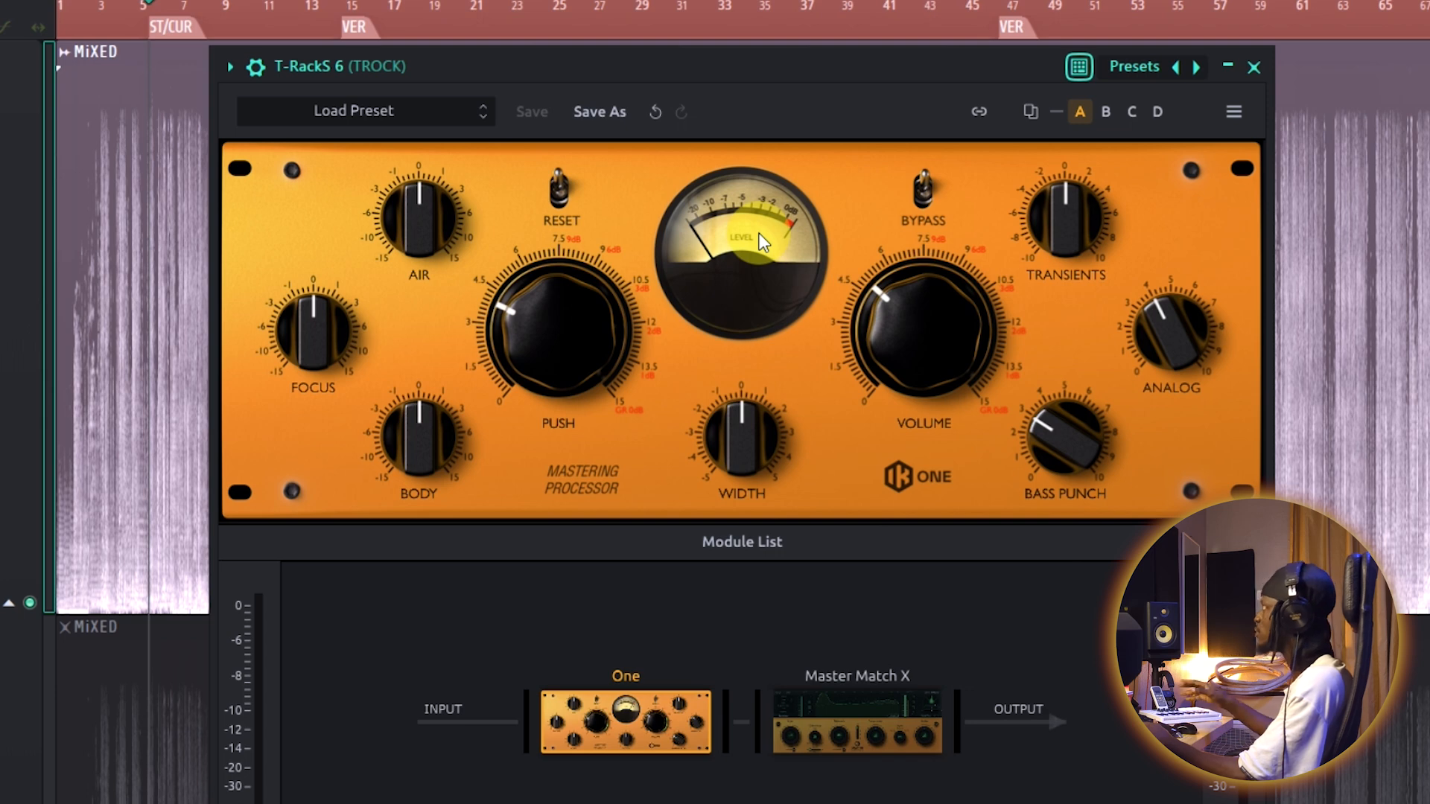
- Start playback and raise One's Air control to about 1.6
key("space")
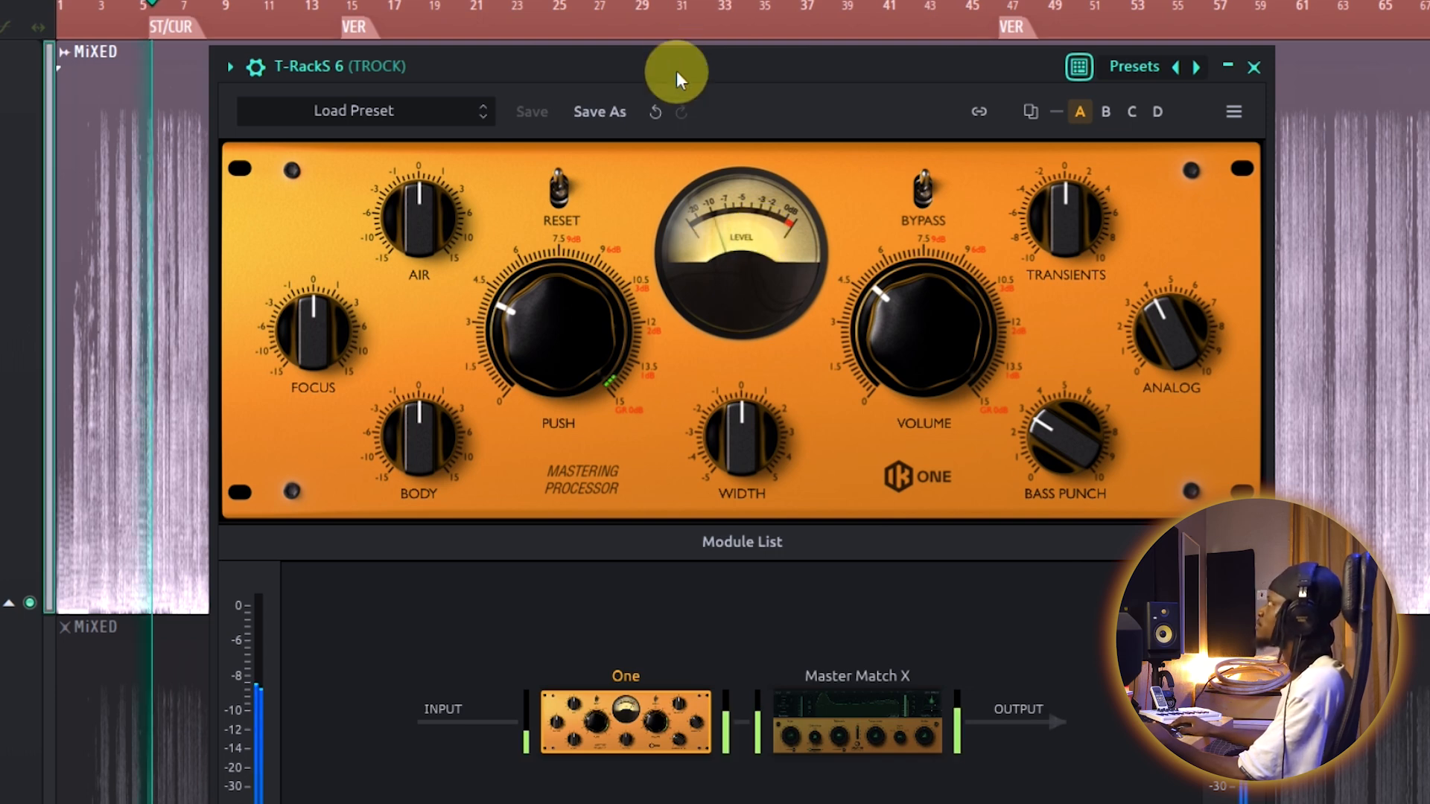
left_click_drag(425, 223, 439, 194)
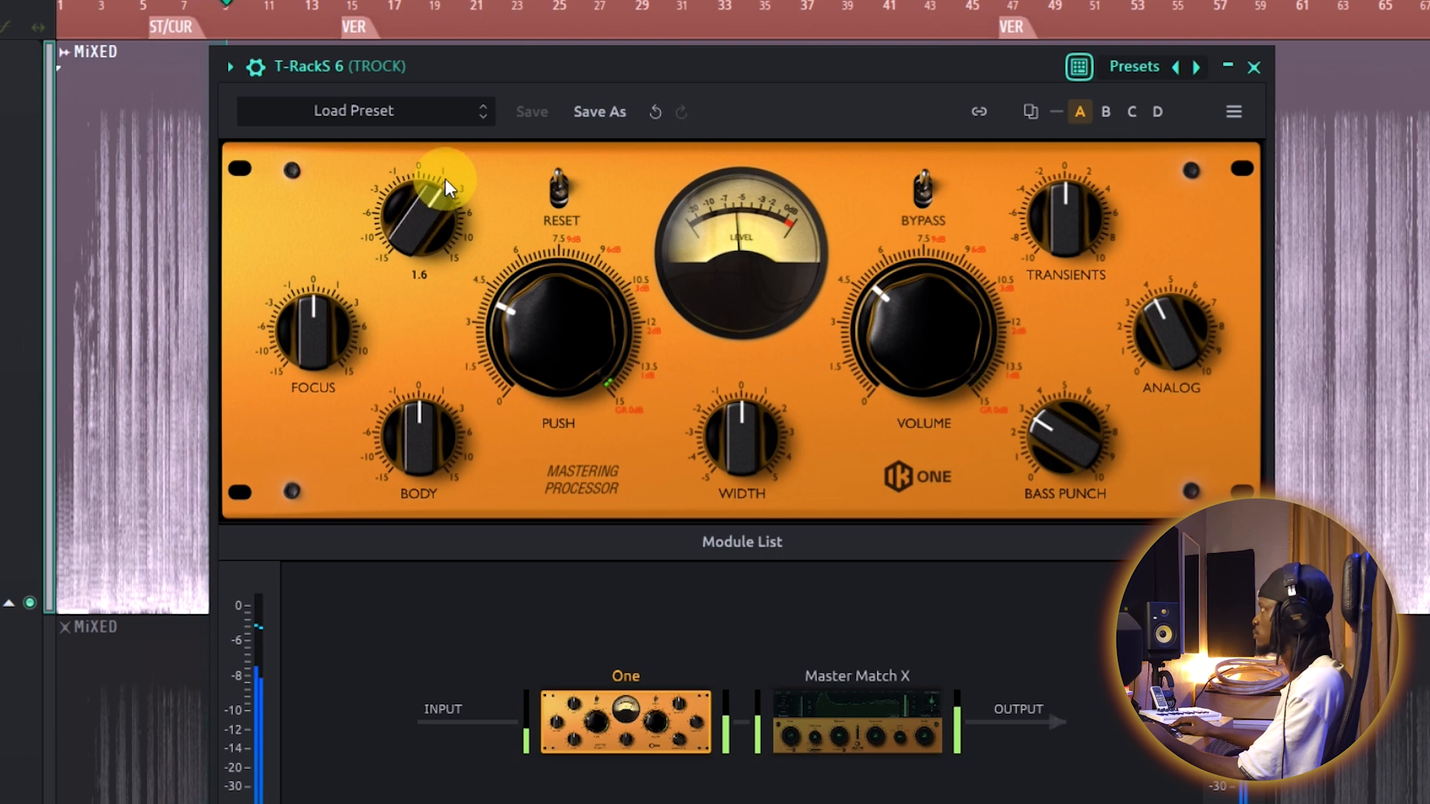
left_click_drag(447, 186, 443, 202)
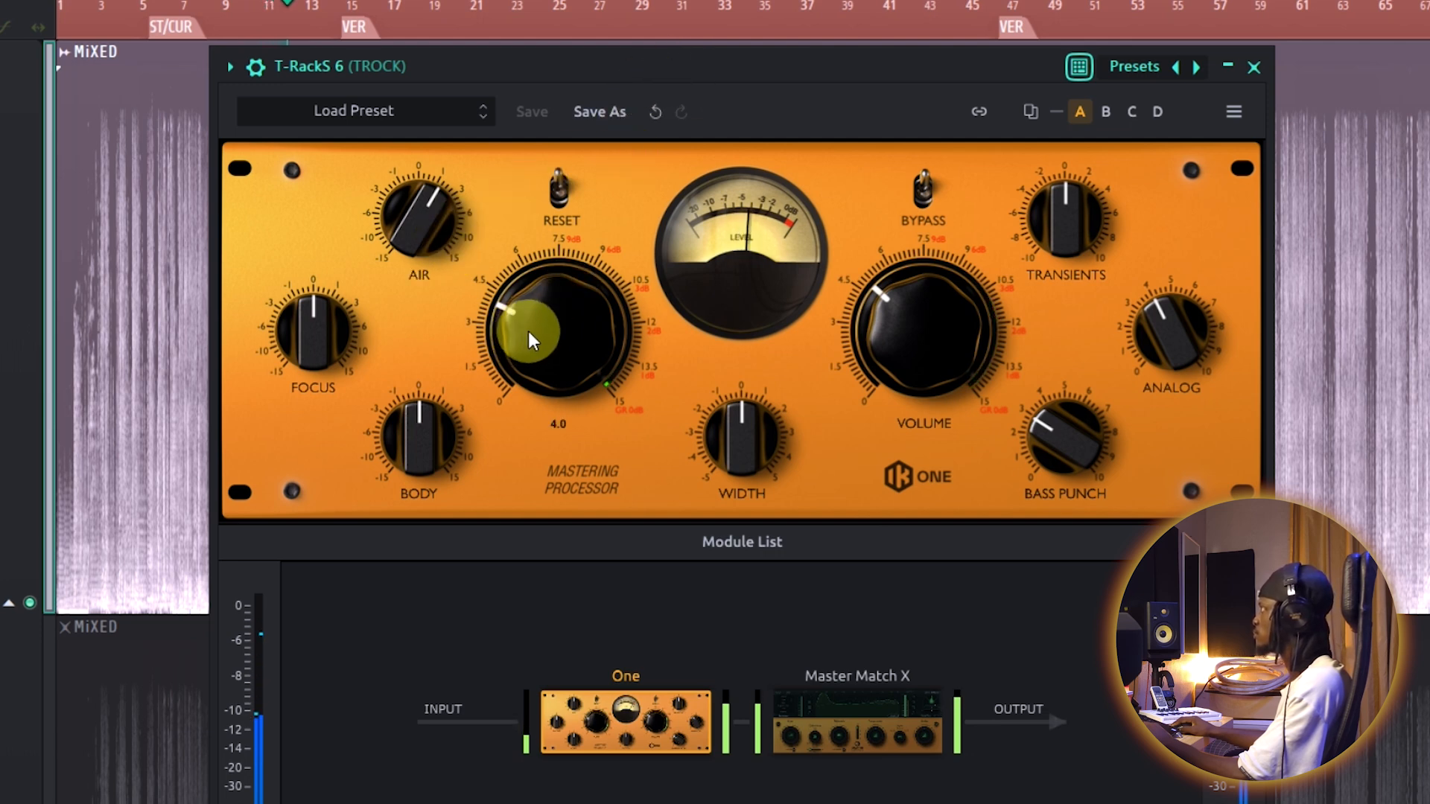
- Raise One's Body to about 2 and its Width to about 0.6 while the track plays
mouse_move(446, 389)
left_mouse_down()
mouse_move(411, 424)
mouse_move(429, 400)
left_mouse_up()
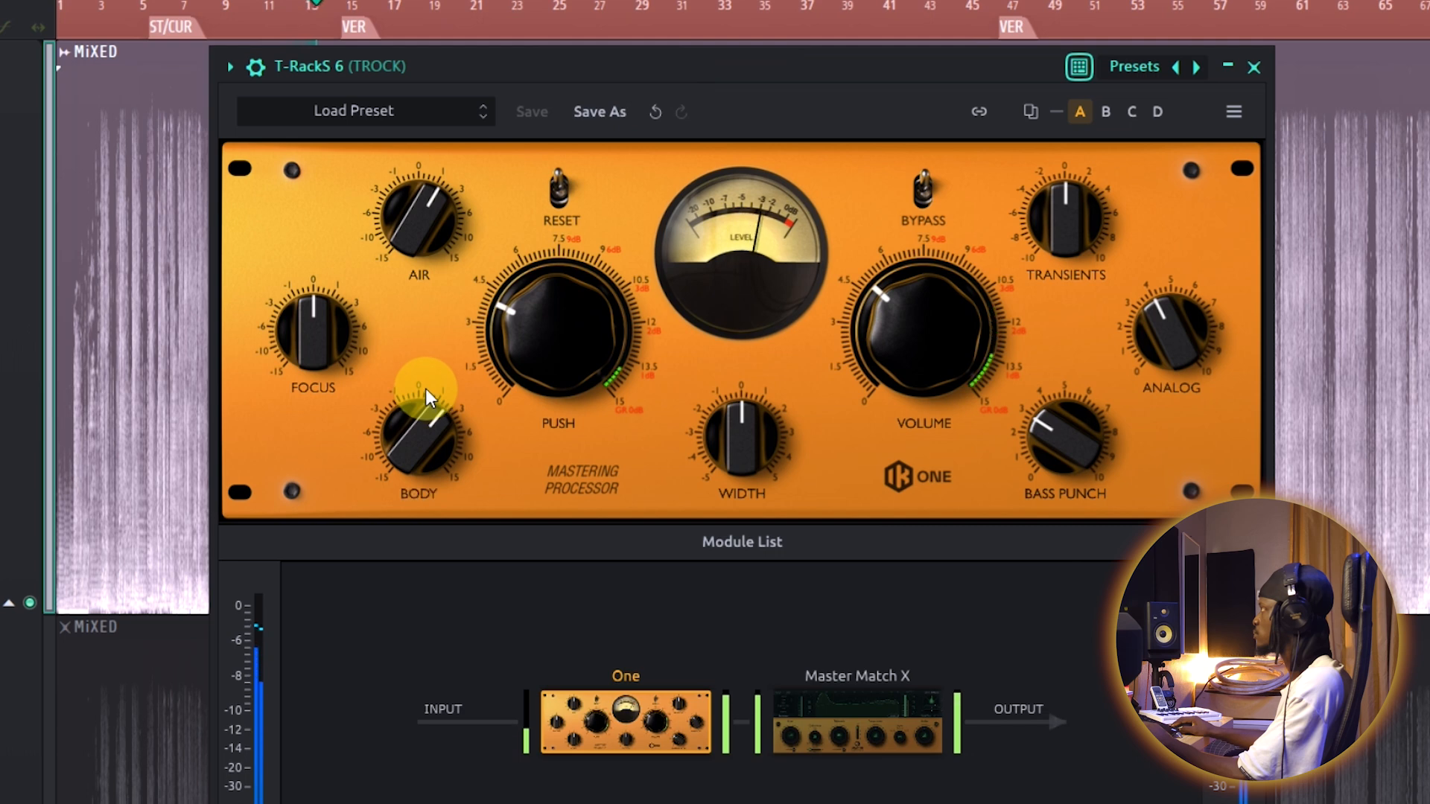
left_click_drag(736, 435, 727, 411)
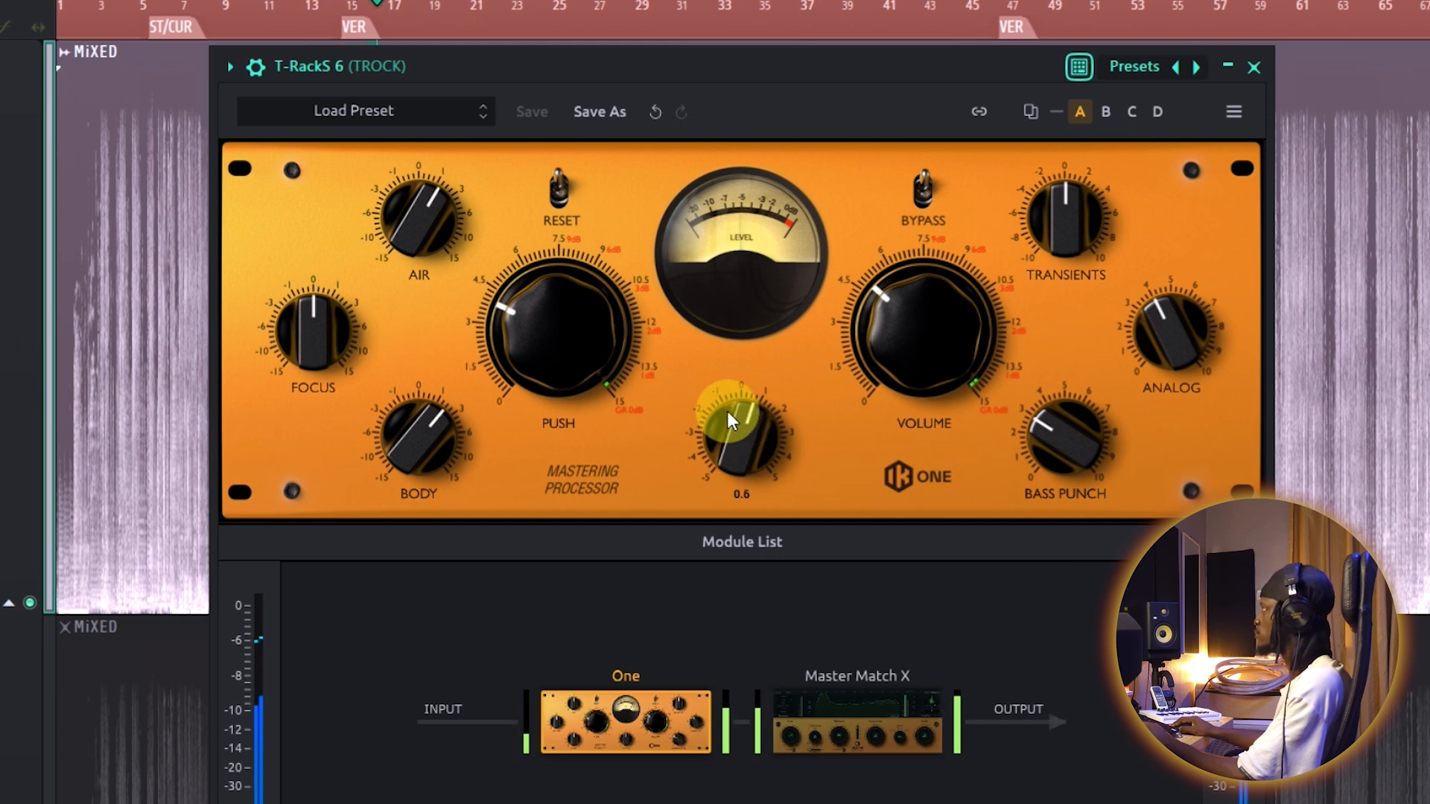
mouse_move(1158, 319)
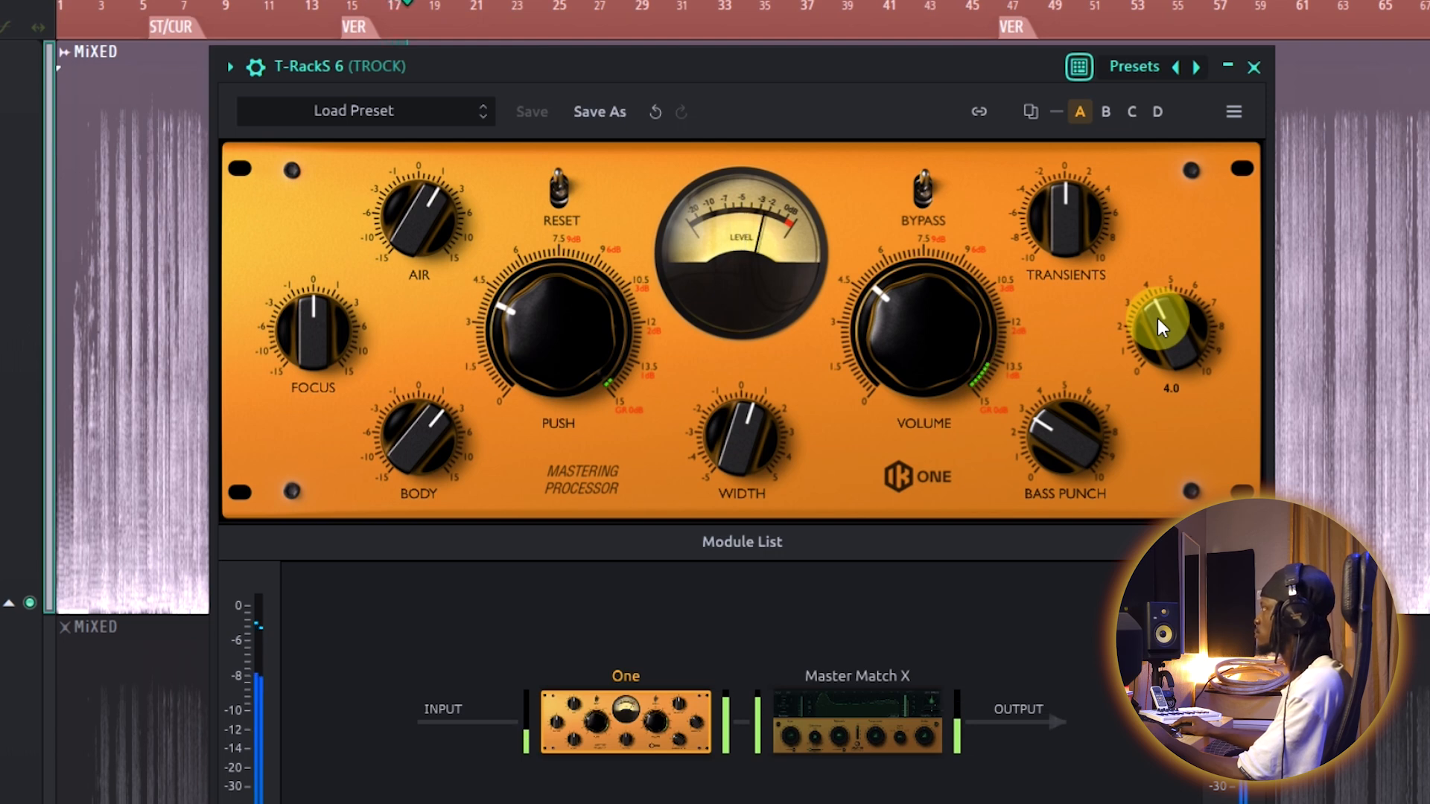
- Raise One's Bass Punch to about 4 and compare the sound with the module bypassed and active
mouse_move(304, 318)
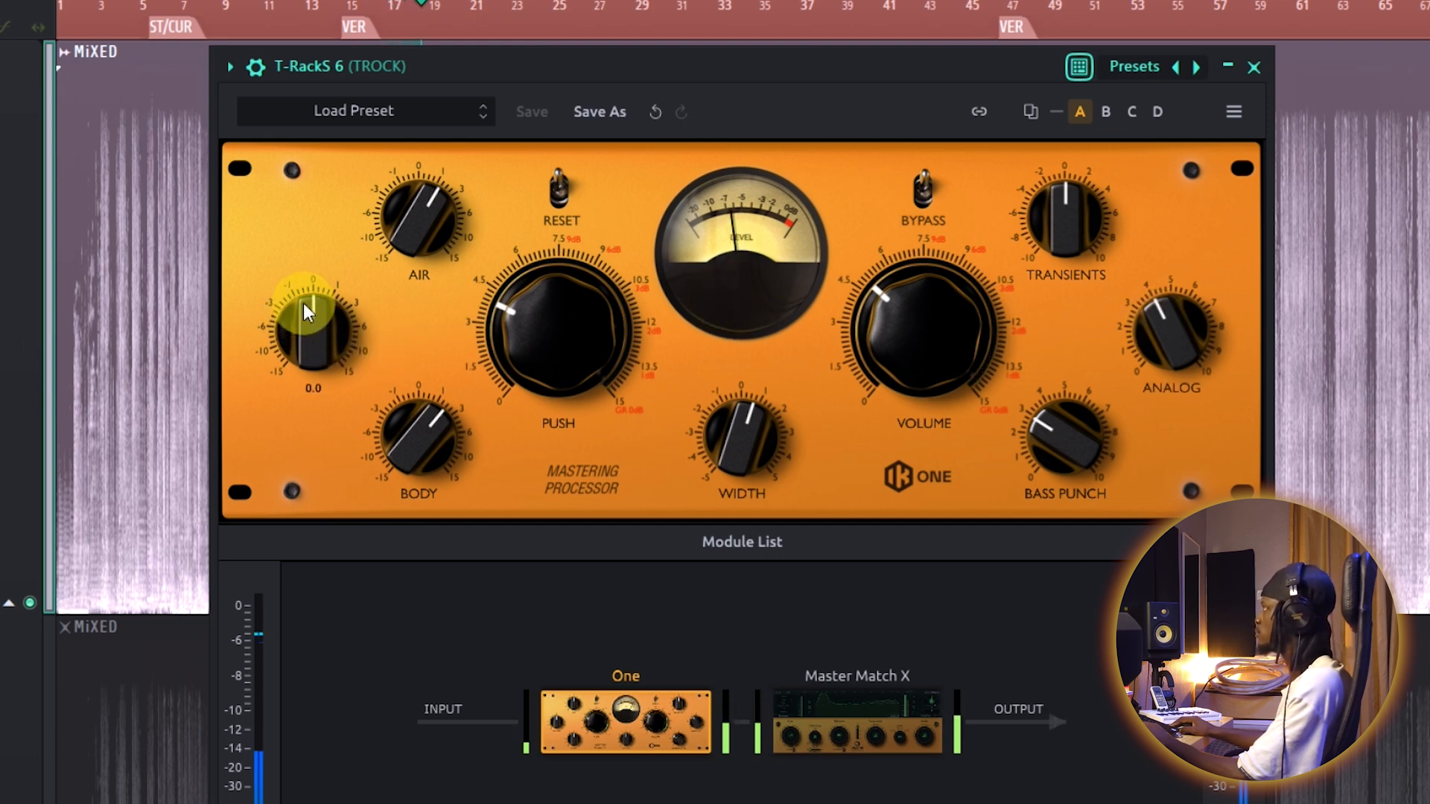
mouse_move(1056, 434)
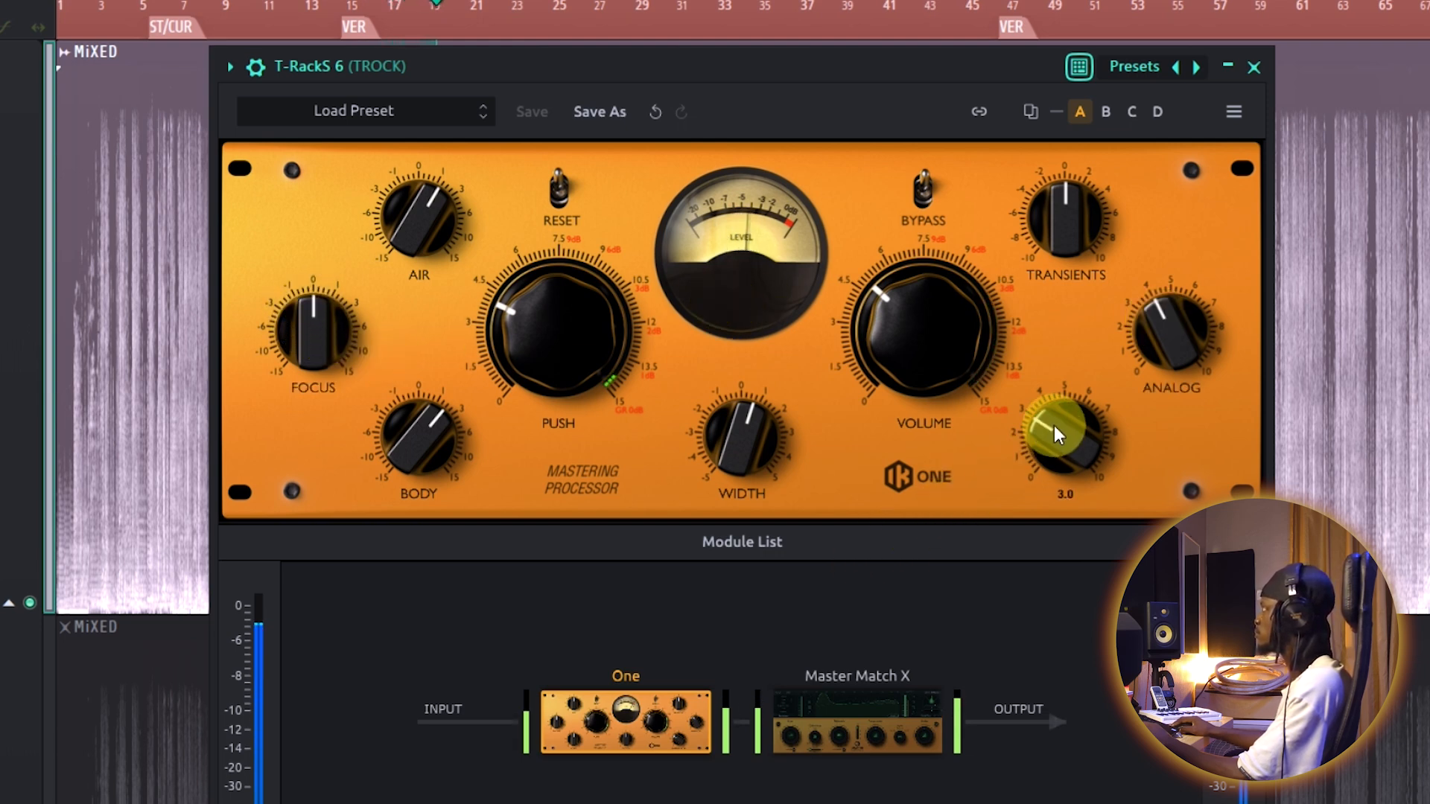
left_click_drag(1061, 429, 1061, 421)
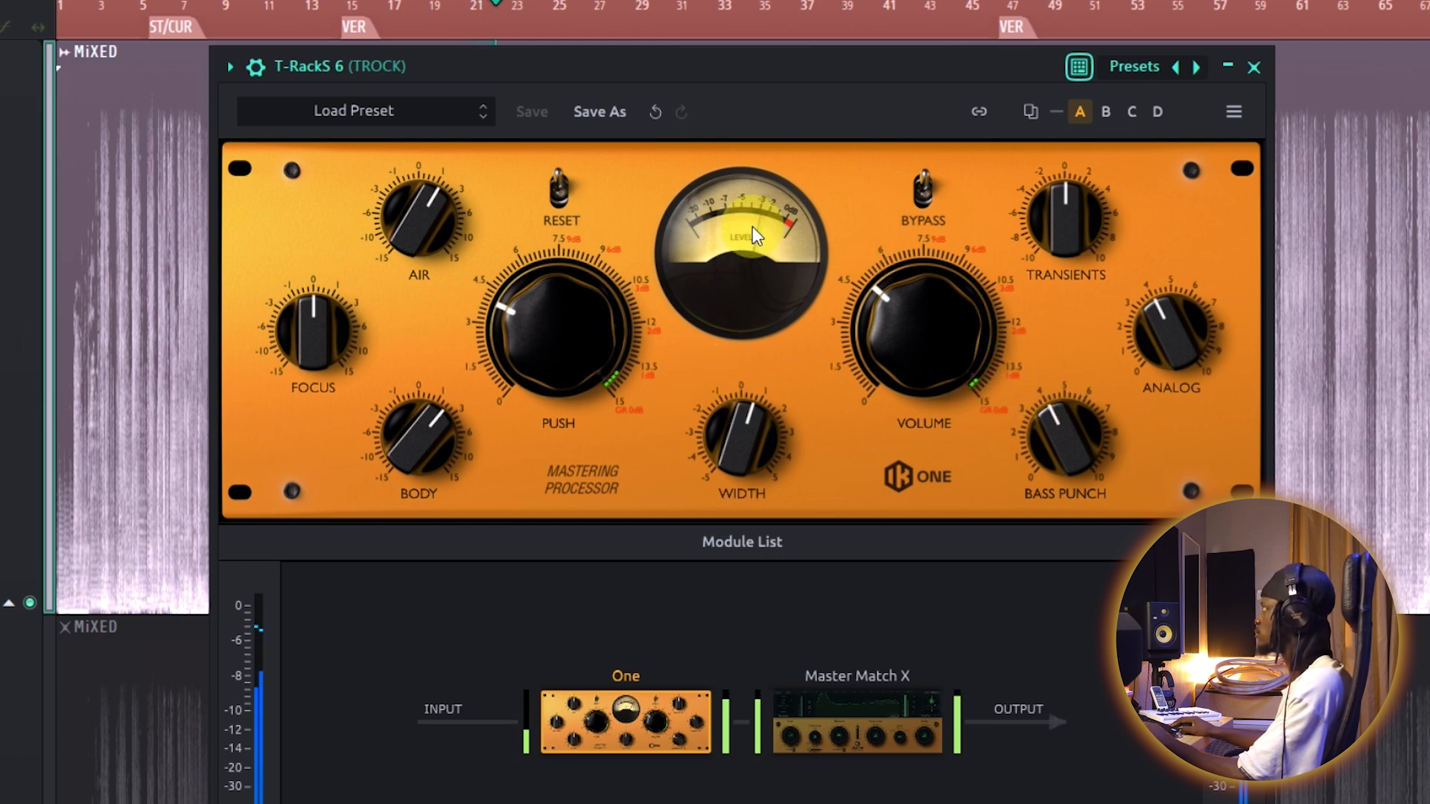
left_click(923, 188)
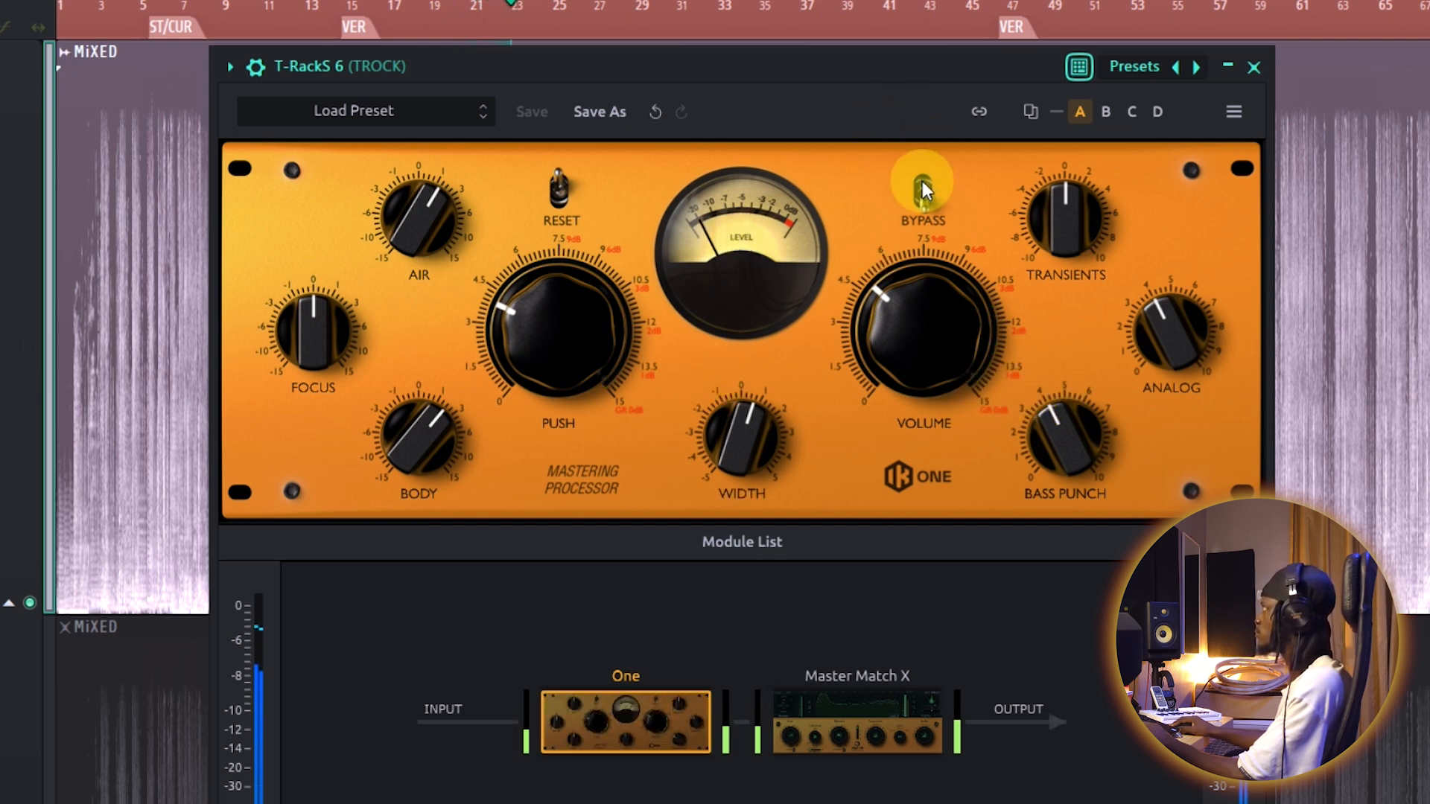
left_click(924, 192)
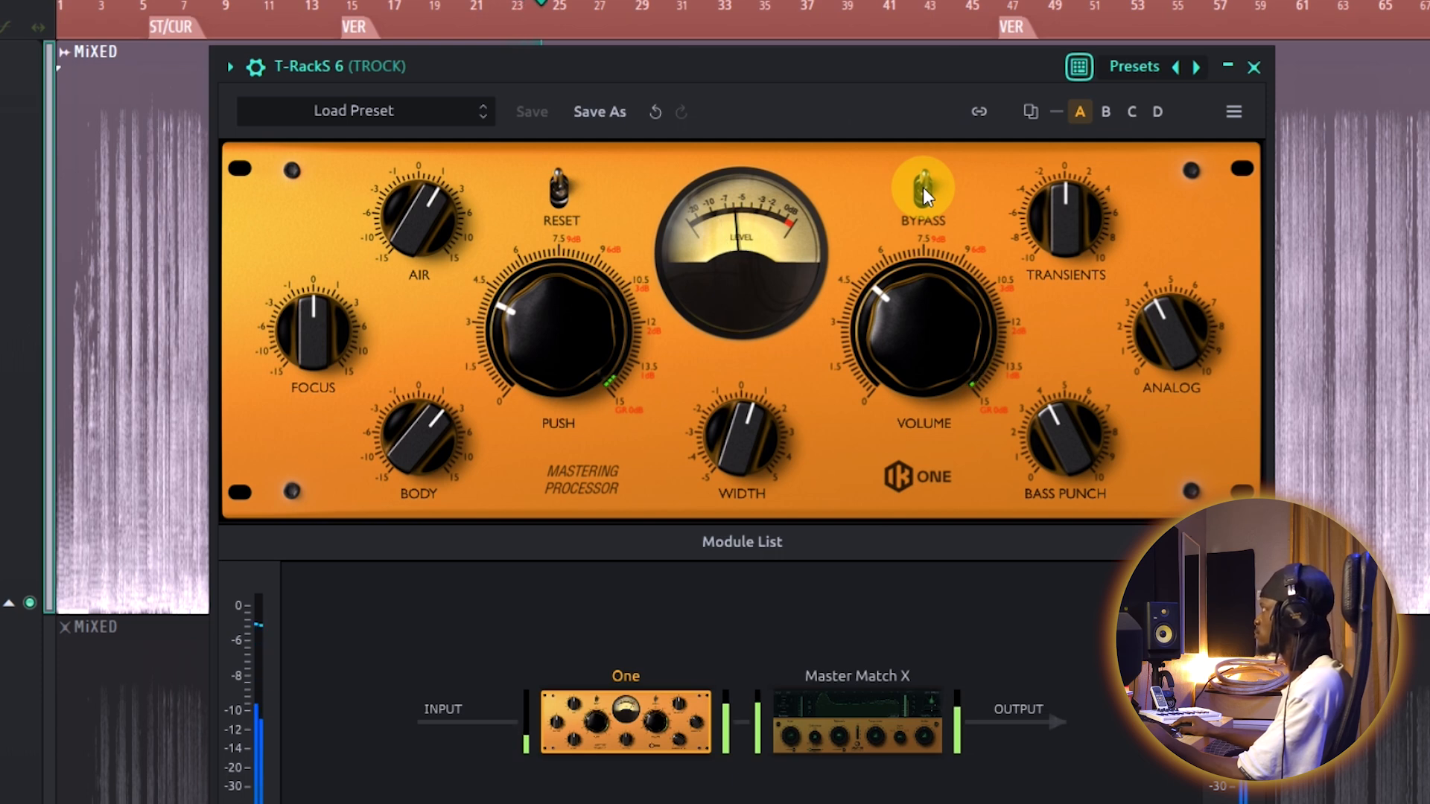
- Raise One's Focus slightly to about 0.5 and toggle the module's bypass to compare the sound
mouse_move(581, 300)
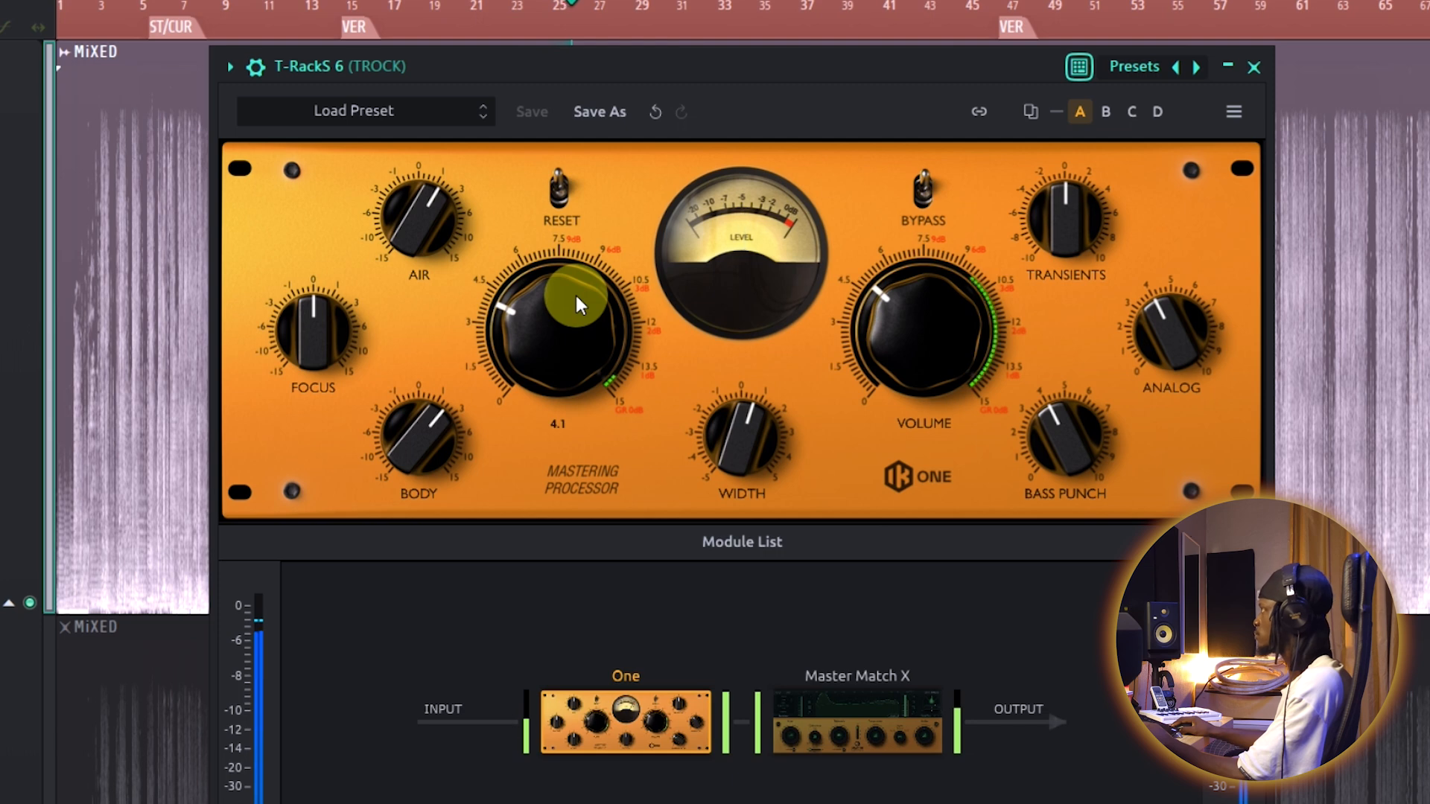
mouse_move(332, 334)
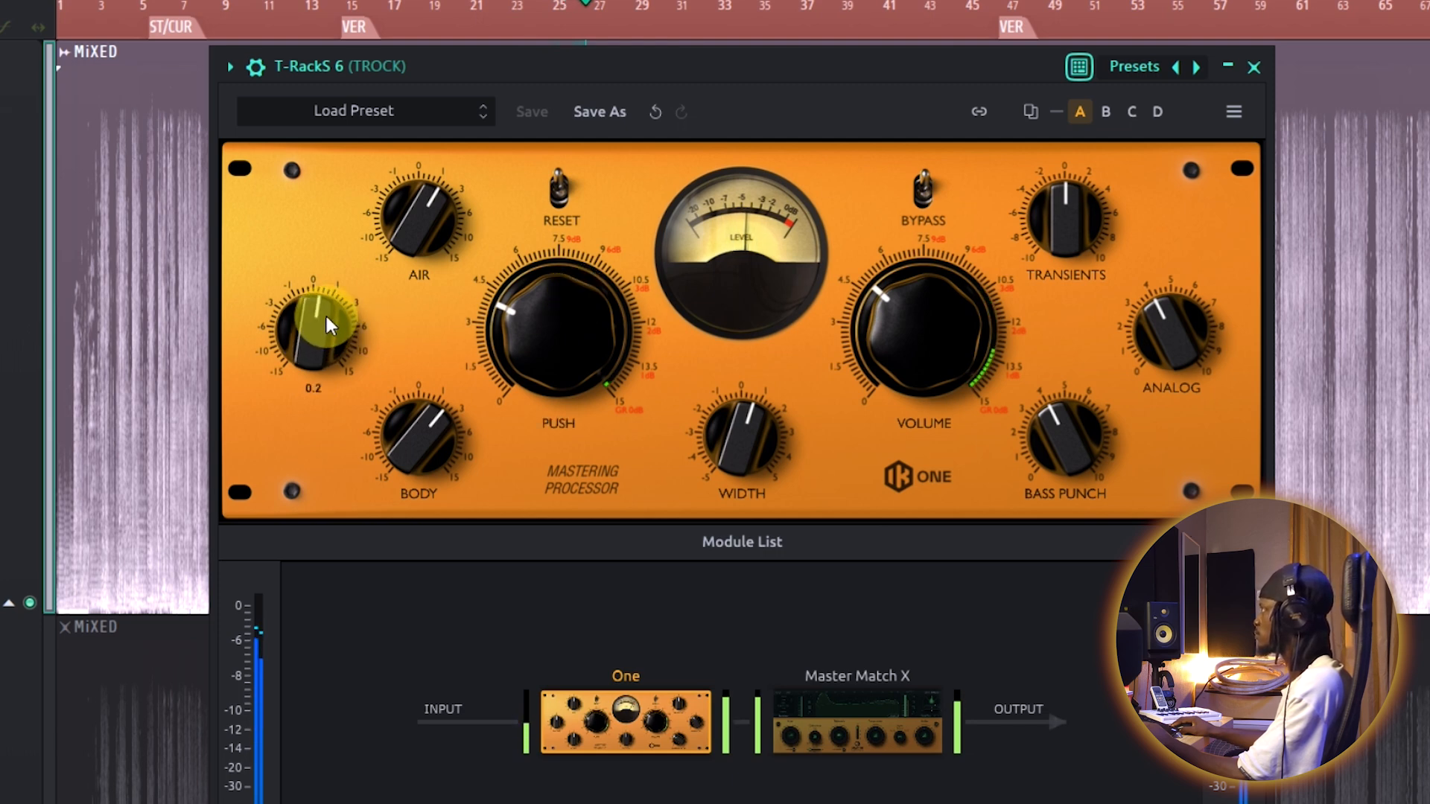
left_click_drag(319, 322, 316, 317)
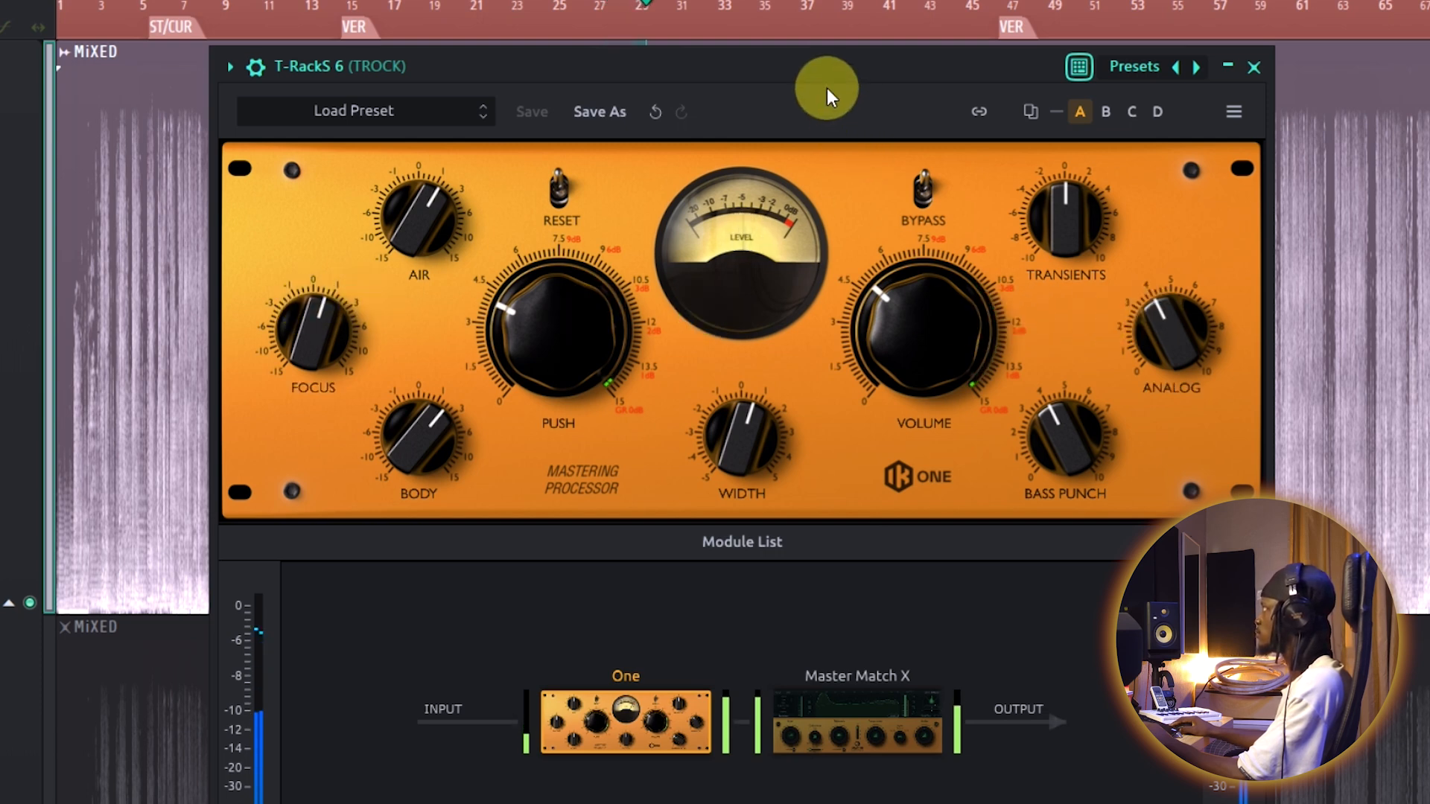
left_click(928, 197)
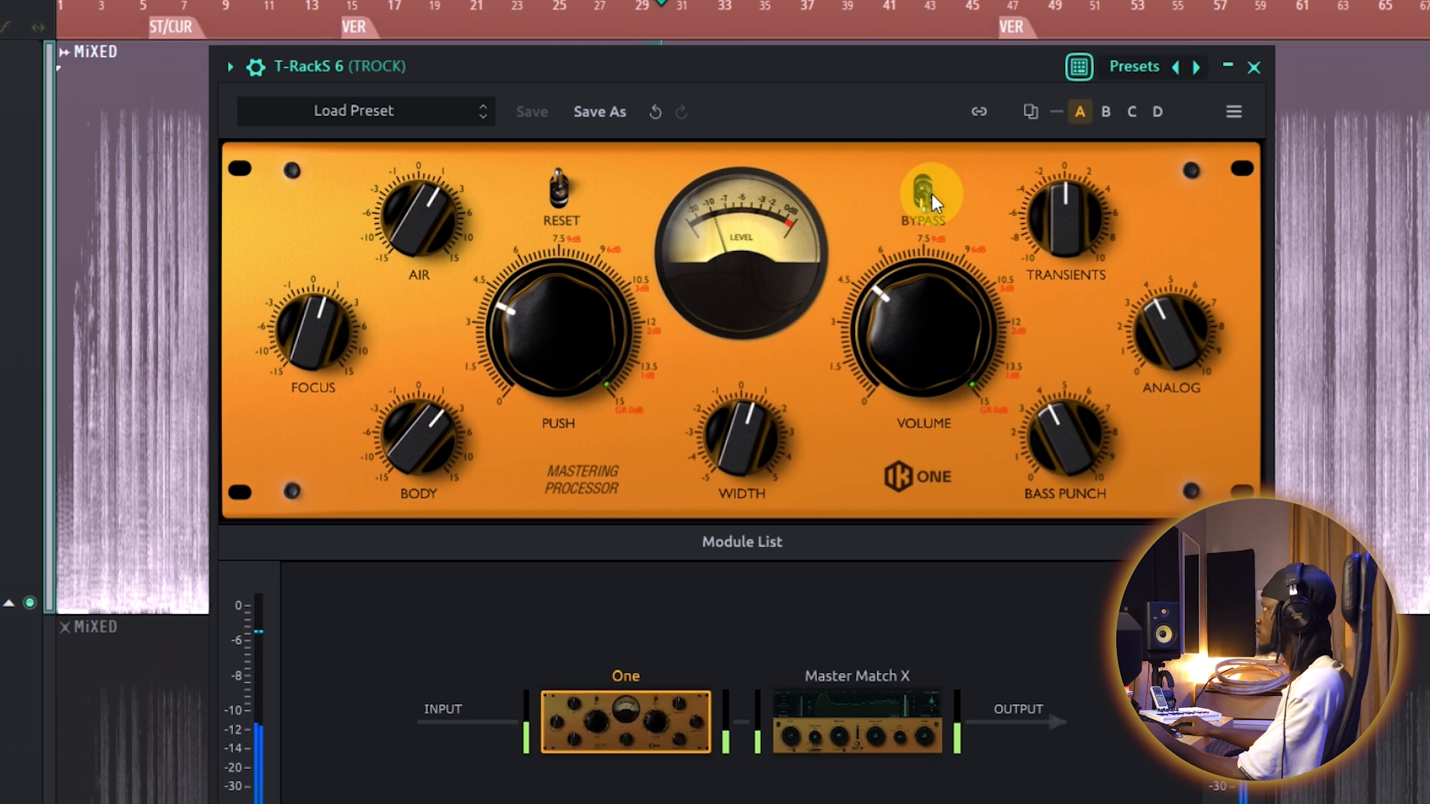
- Toggle One's bypass once more for the sound comparison, and open Master Match X and switch it on
left_click(933, 199)
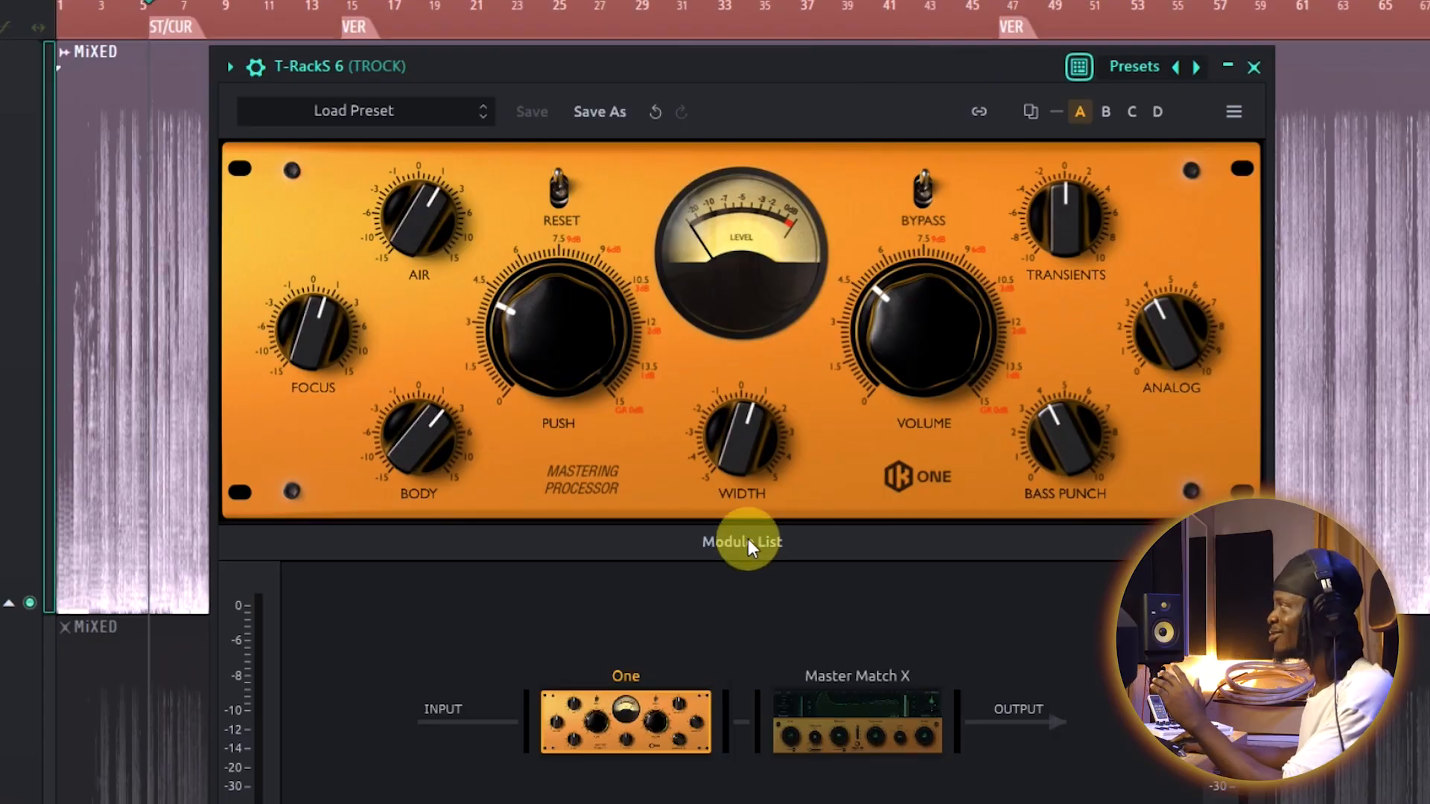
mouse_move(588, 750)
mouse_move(583, 738)
left_mouse_down()
mouse_move(961, 726)
mouse_move(517, 716)
mouse_move(553, 740)
mouse_move(605, 730)
left_mouse_up()
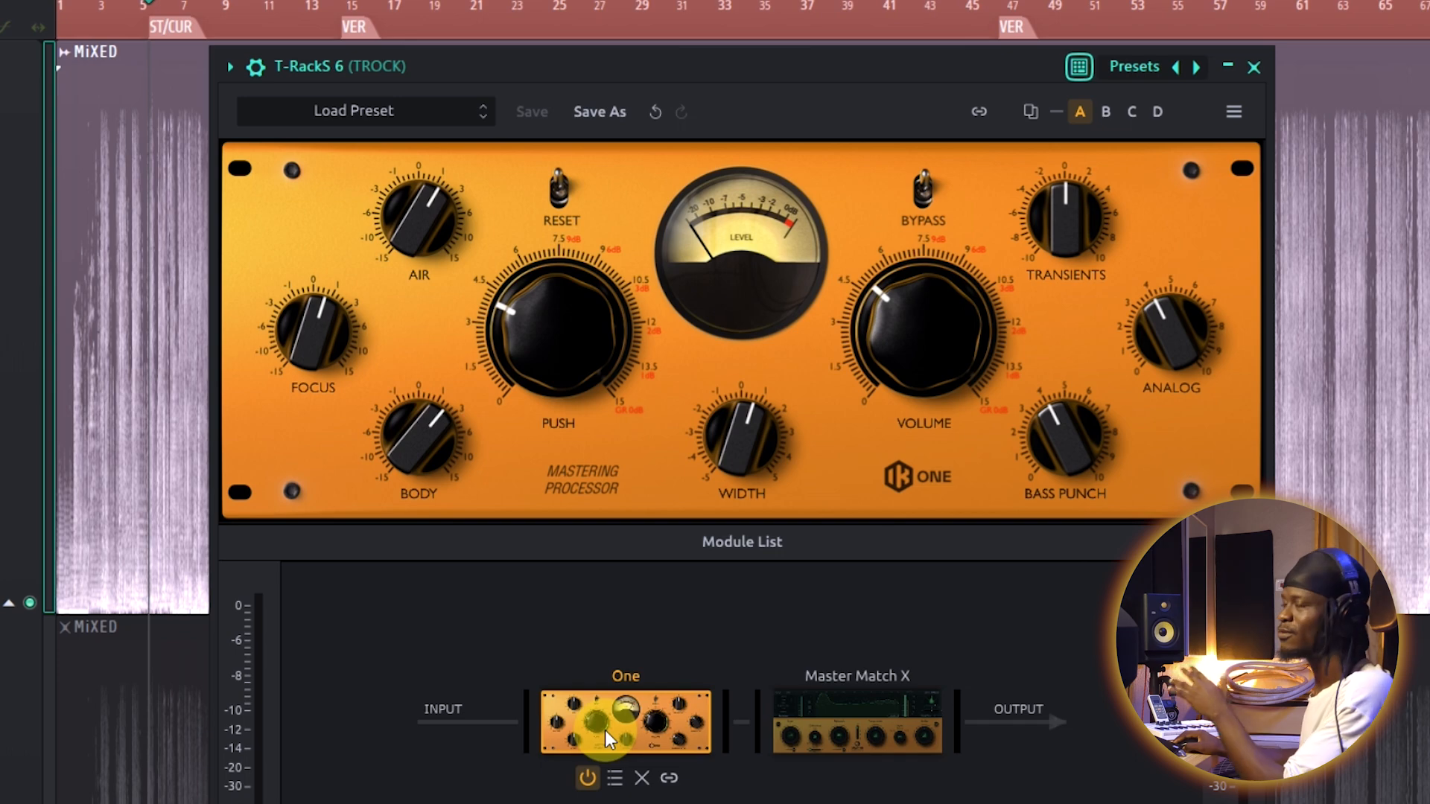
left_click(890, 715)
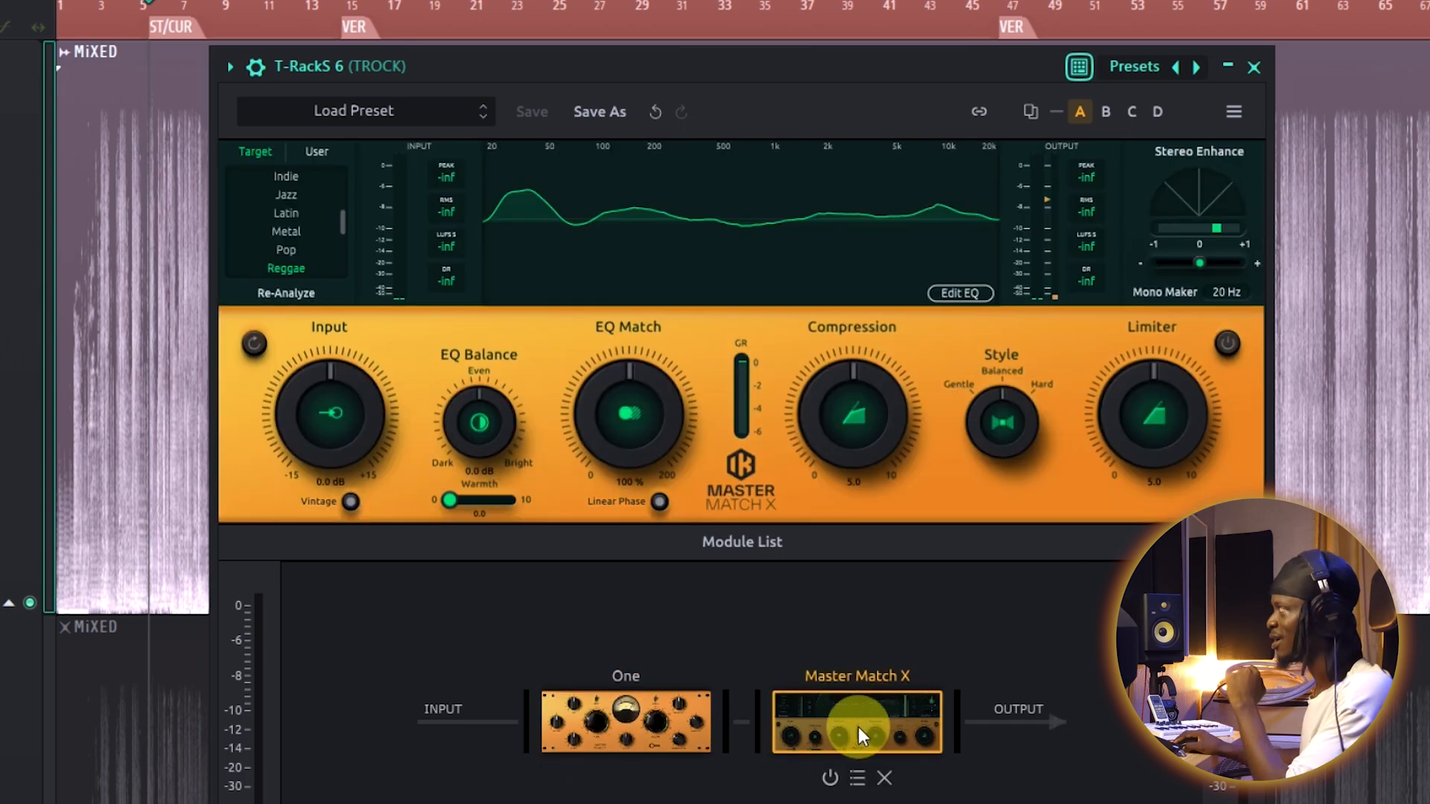
left_click(830, 778)
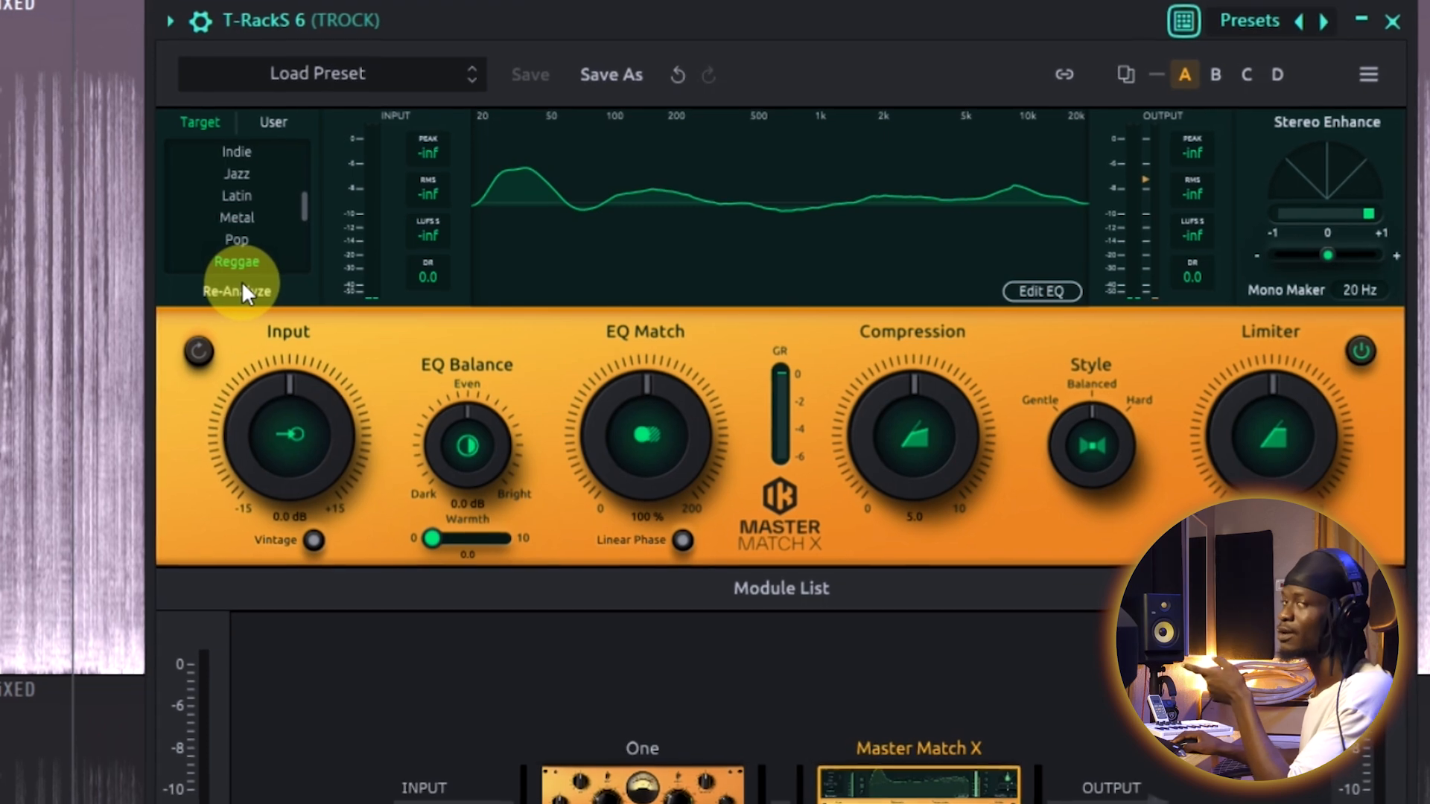
- Restart Master Match X's analysis, look at the Load Reference option, and proceed with Reggae from the genre list as the reference
left_click(242, 289)
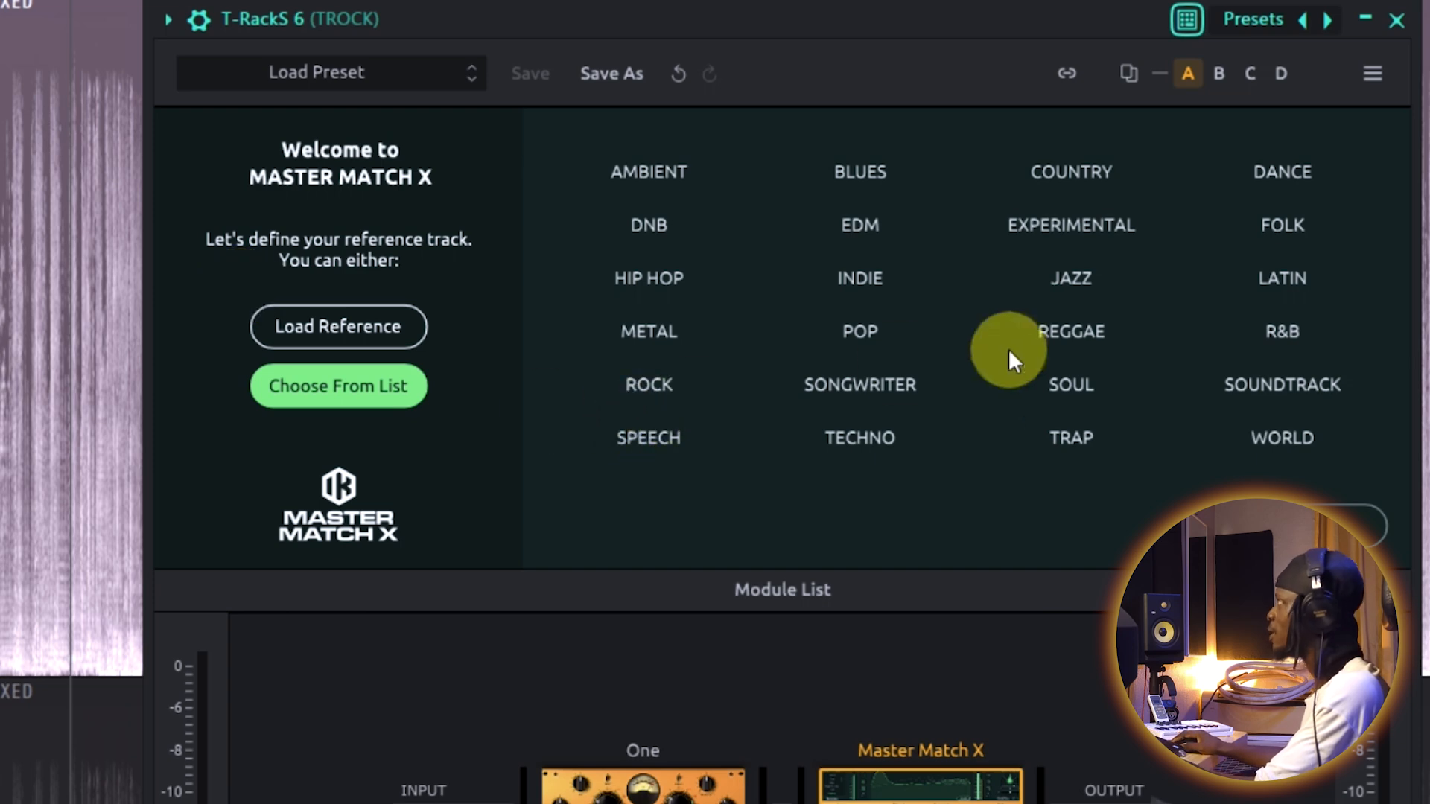
left_click(1061, 337)
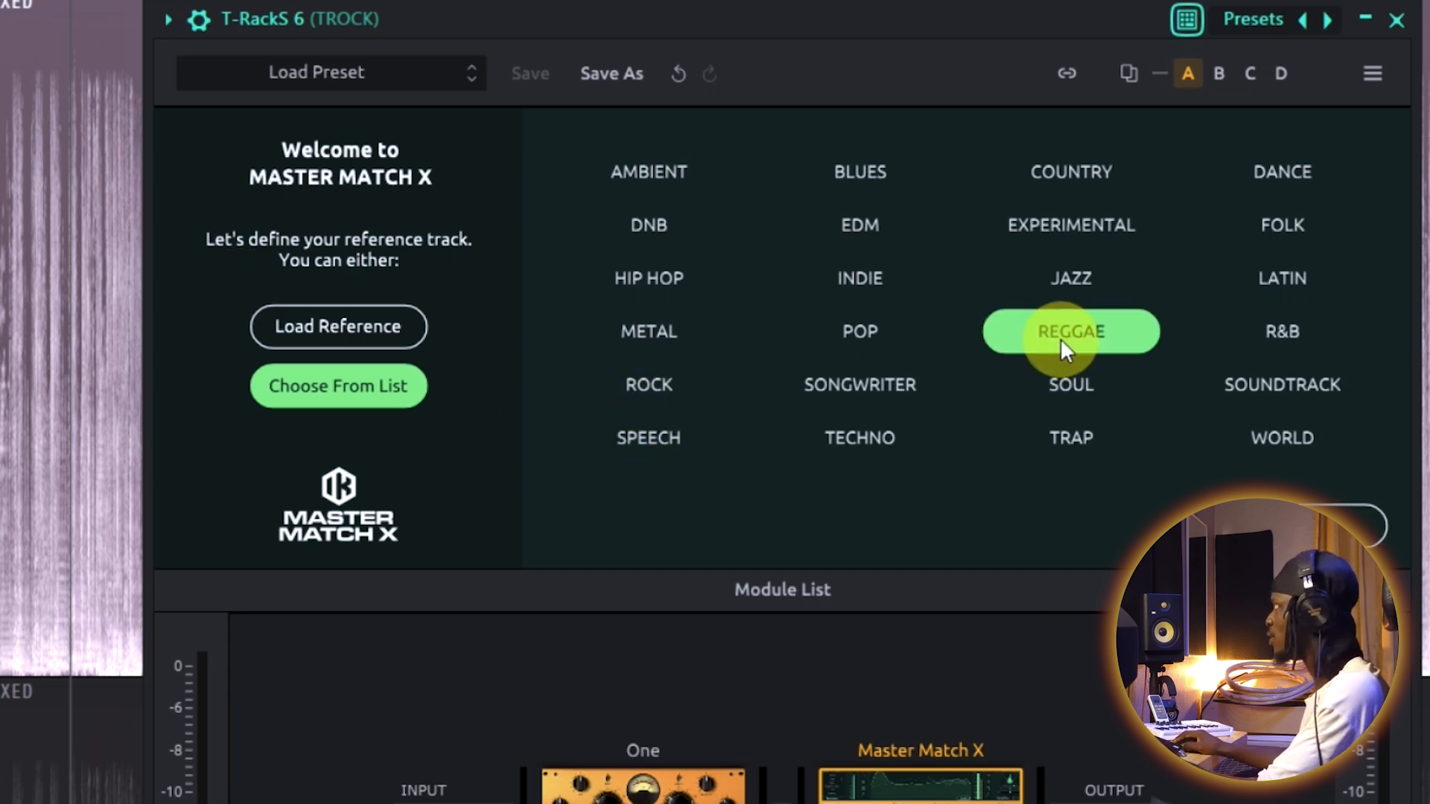
left_click(371, 328)
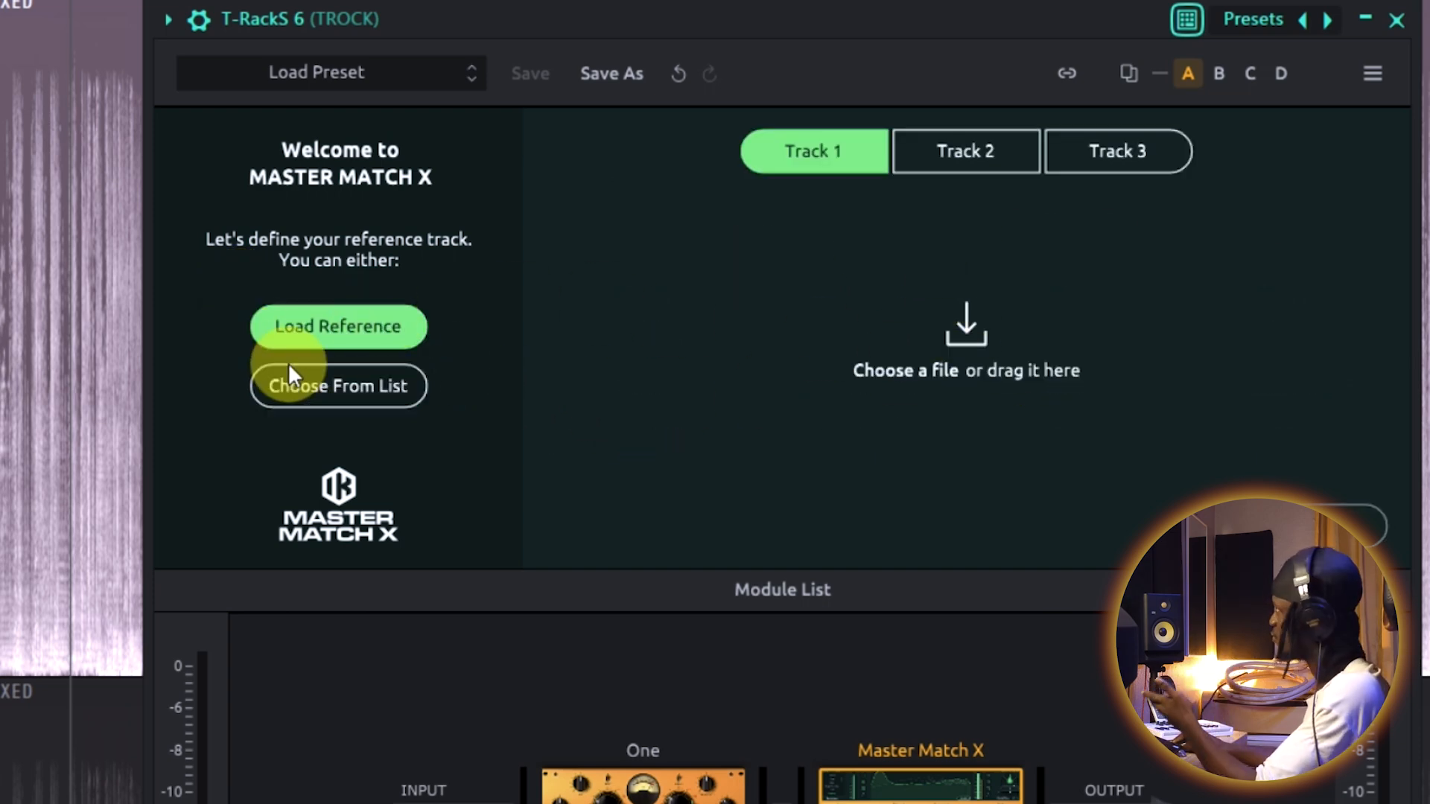
left_click(294, 383)
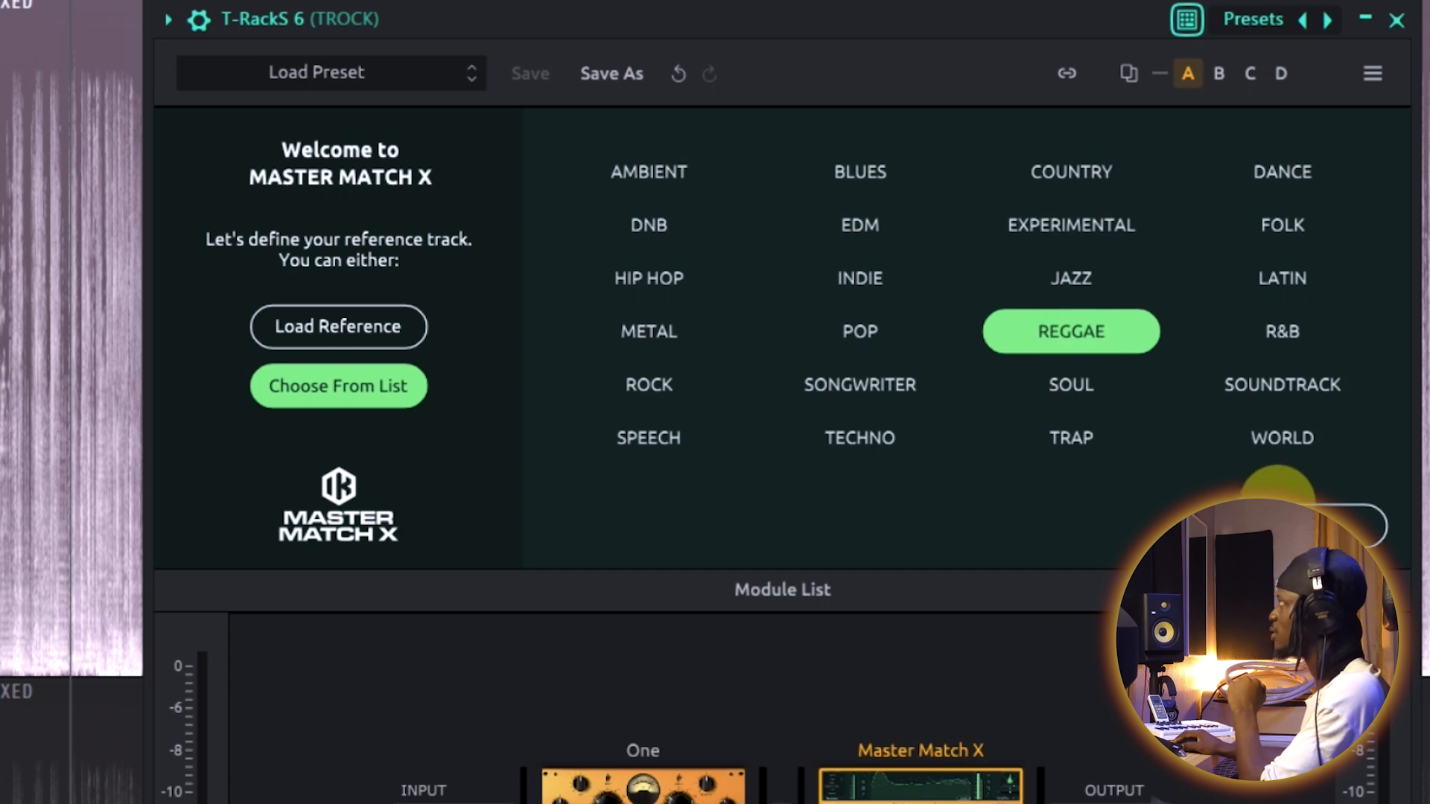
left_click(1315, 525)
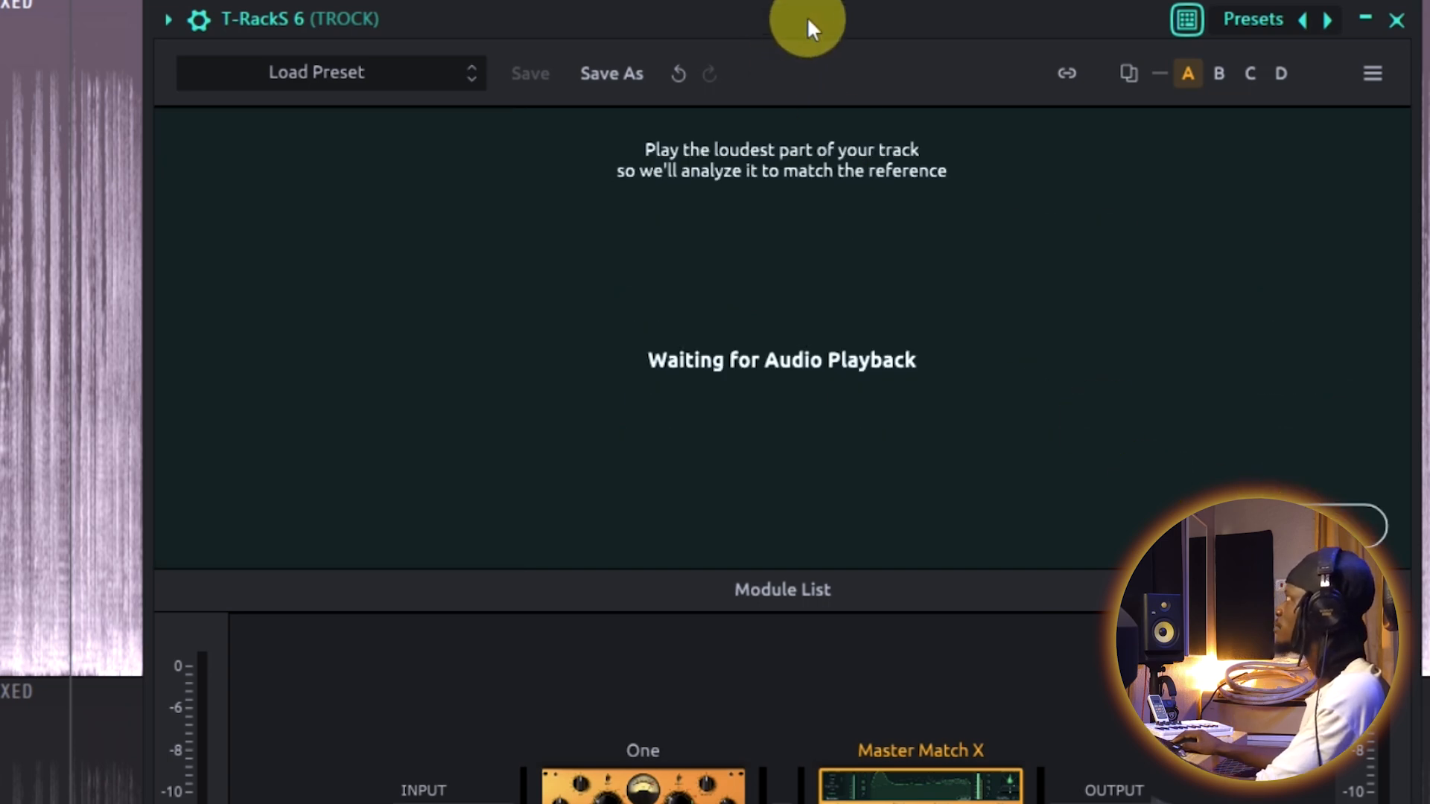
- Play the track so Master Match X can analyze it, and match it to the reference
key("space")
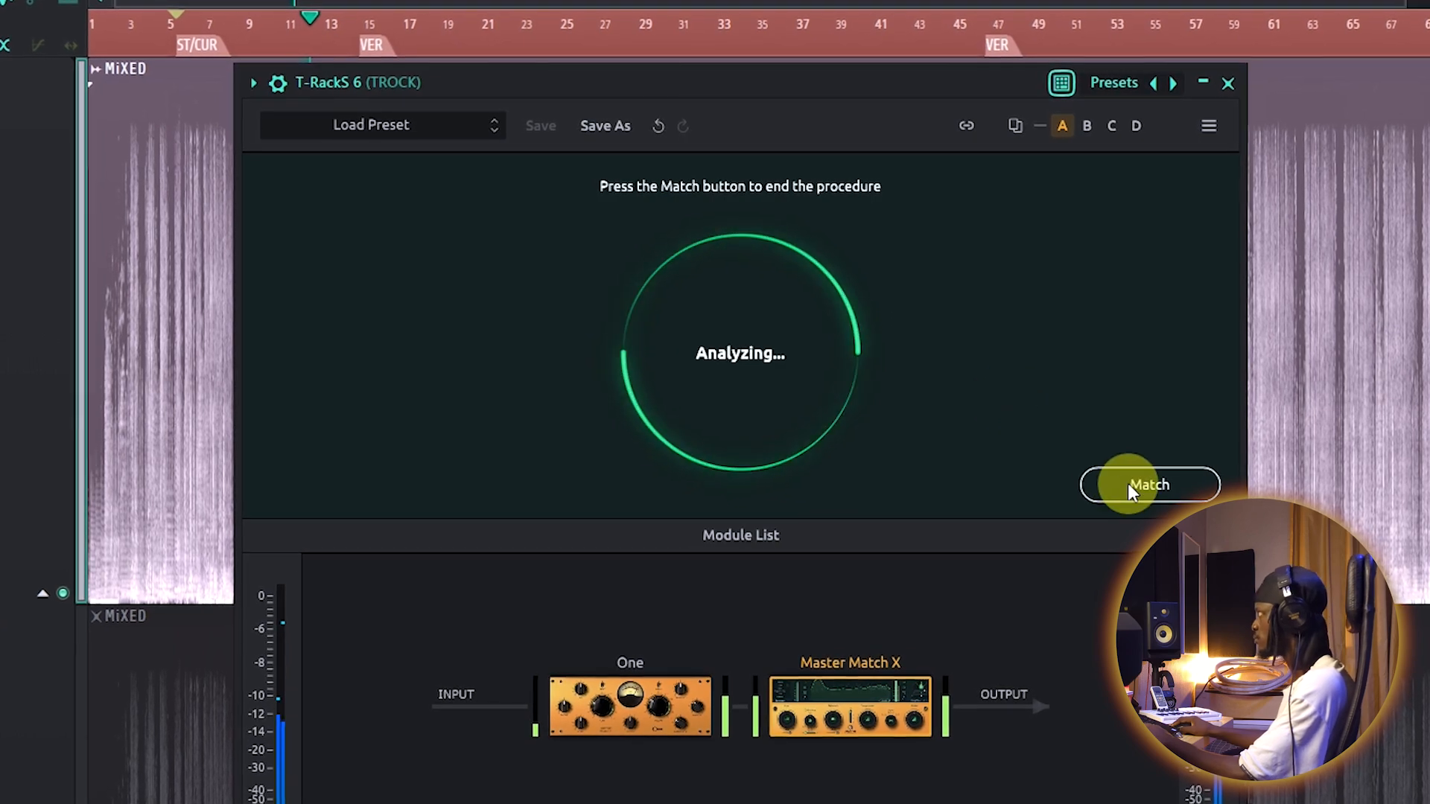
left_click(1131, 484)
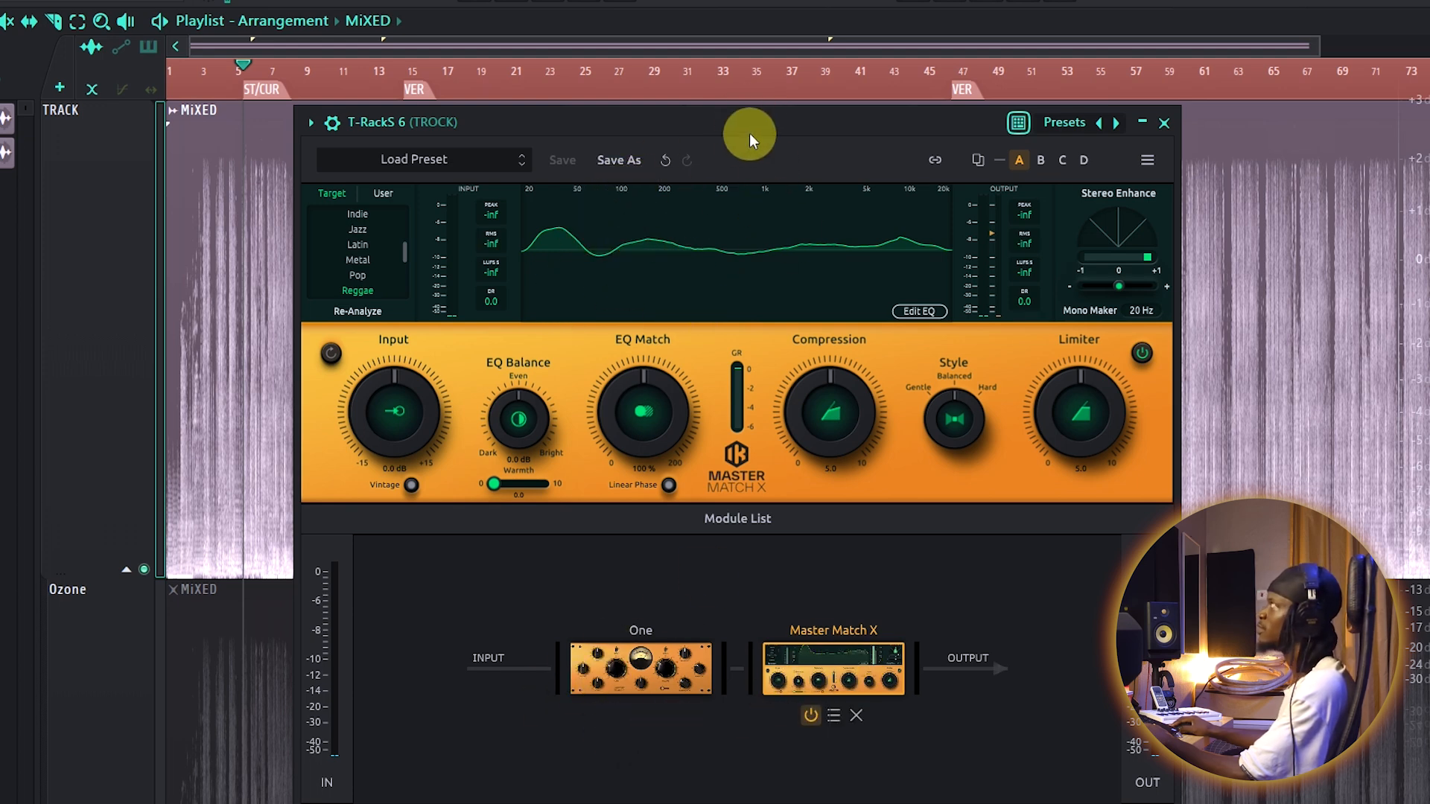
left_click_drag(750, 132, 724, 103)
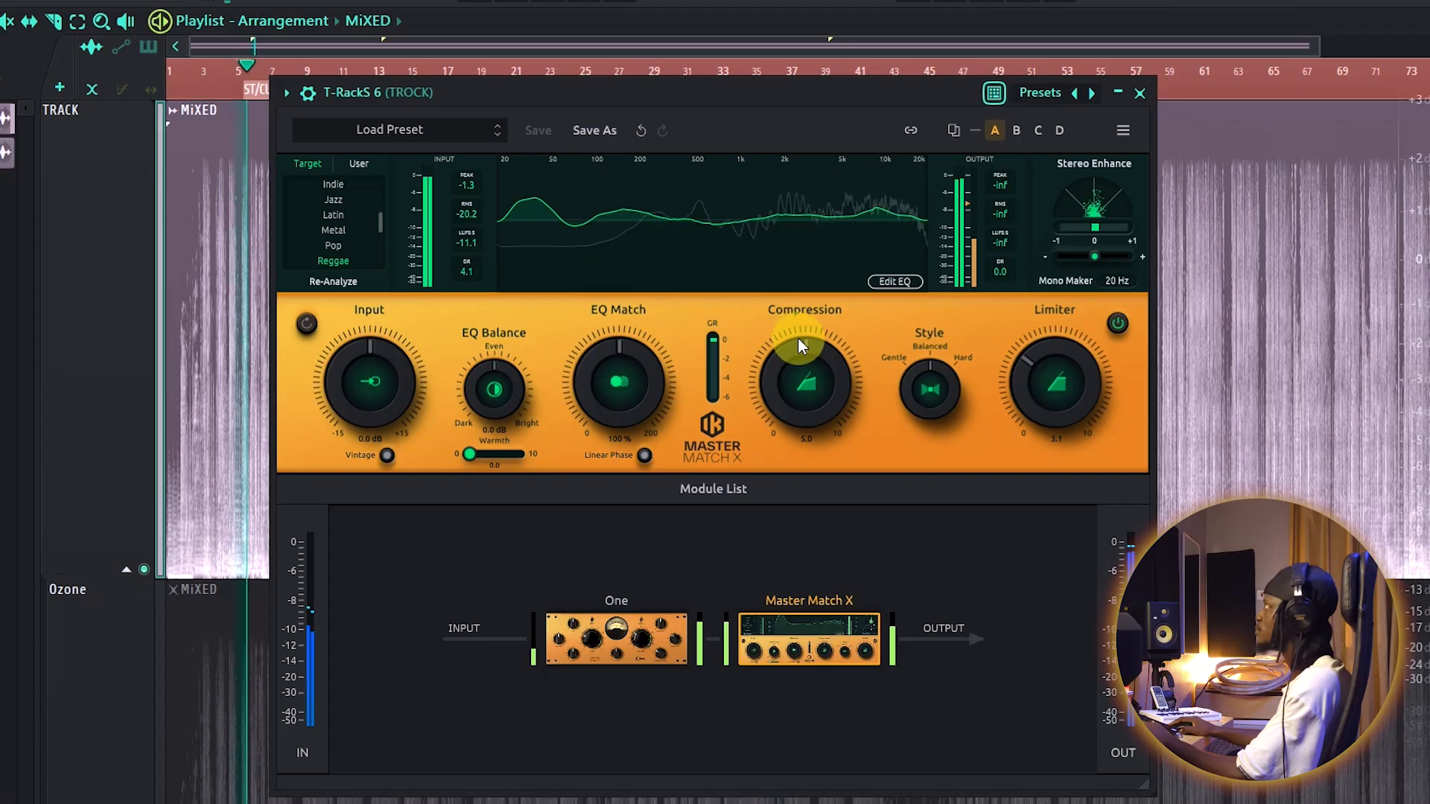
- Switch One off and on, and do the same with Master Match X, to compare the sound during playback
mouse_move(620, 652)
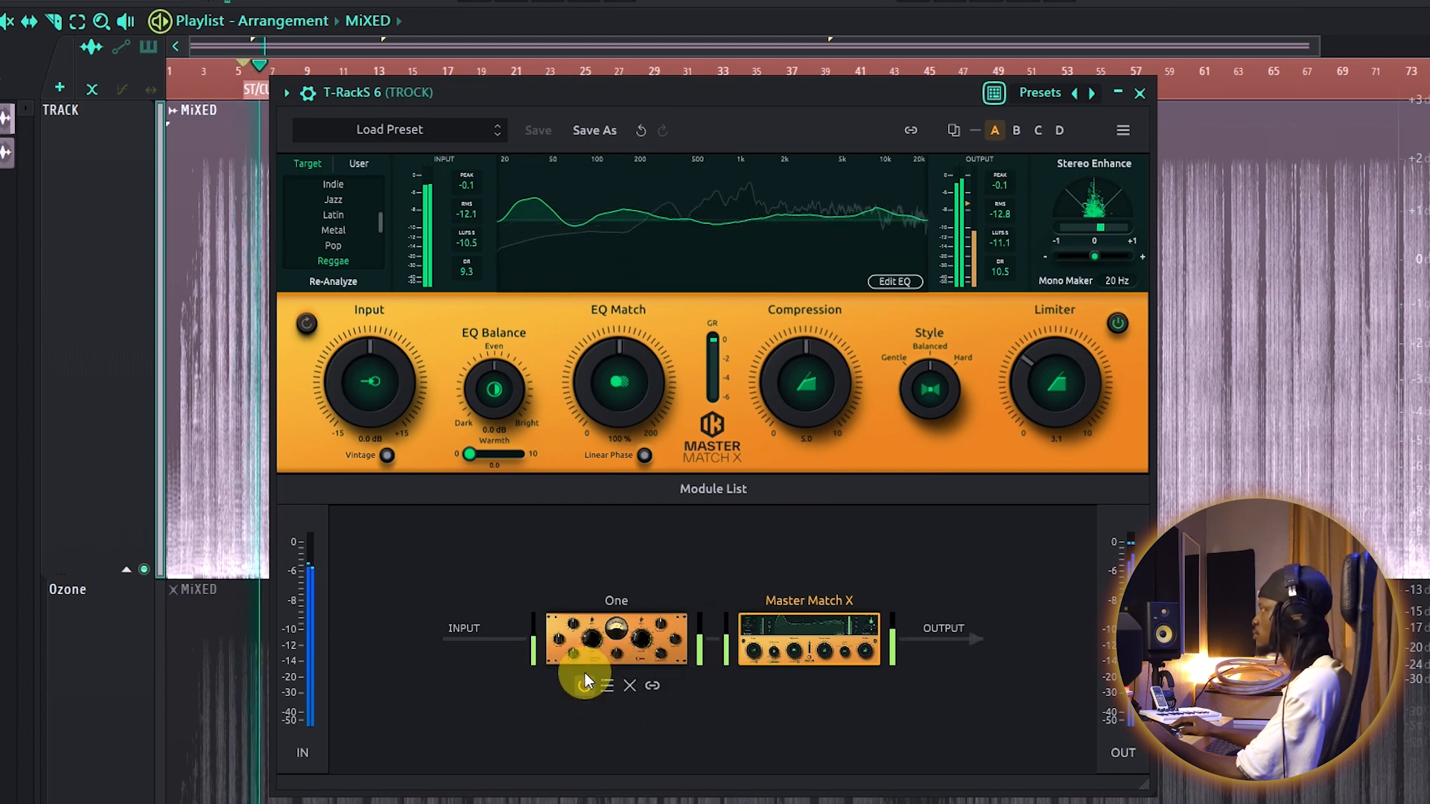
left_click(586, 685)
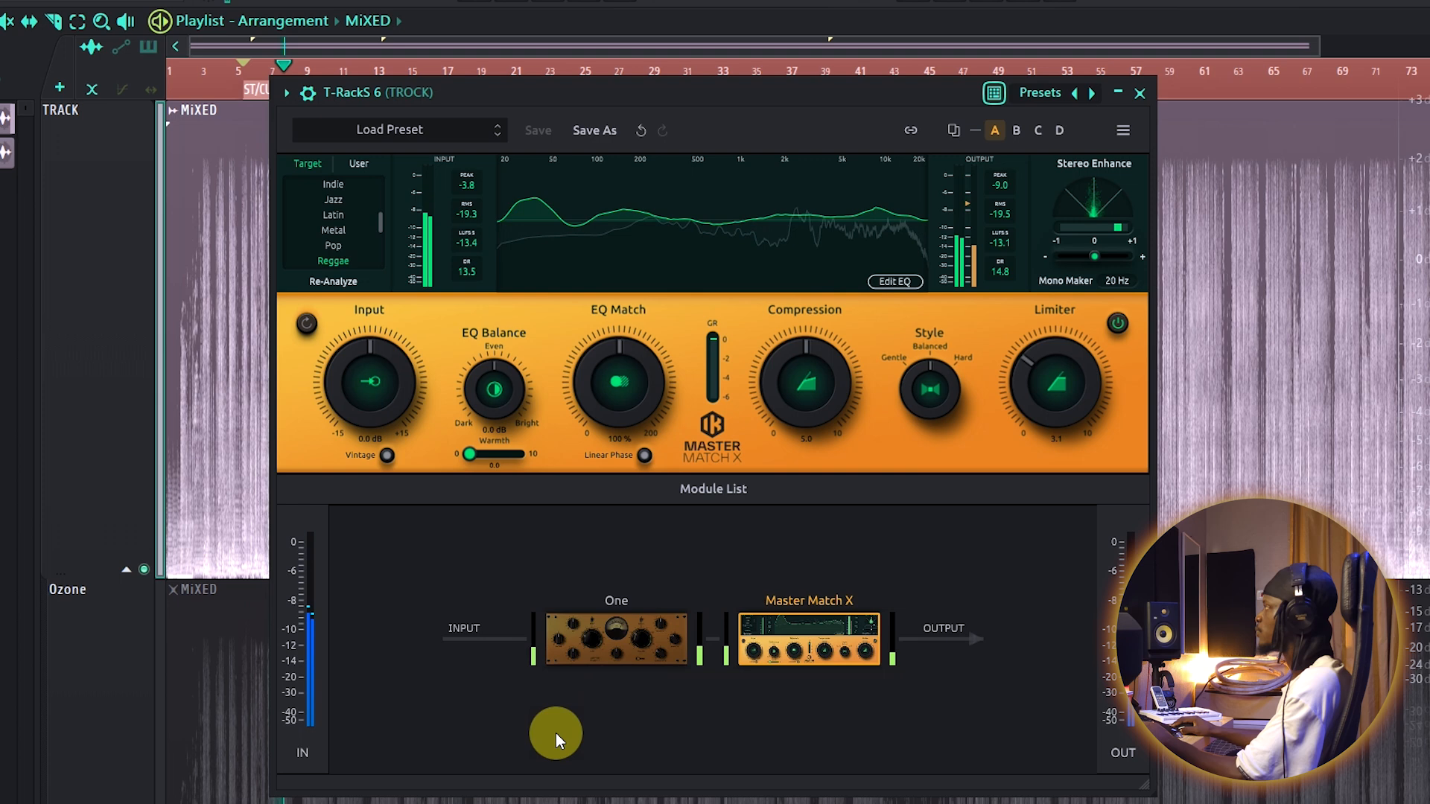
left_click(587, 688)
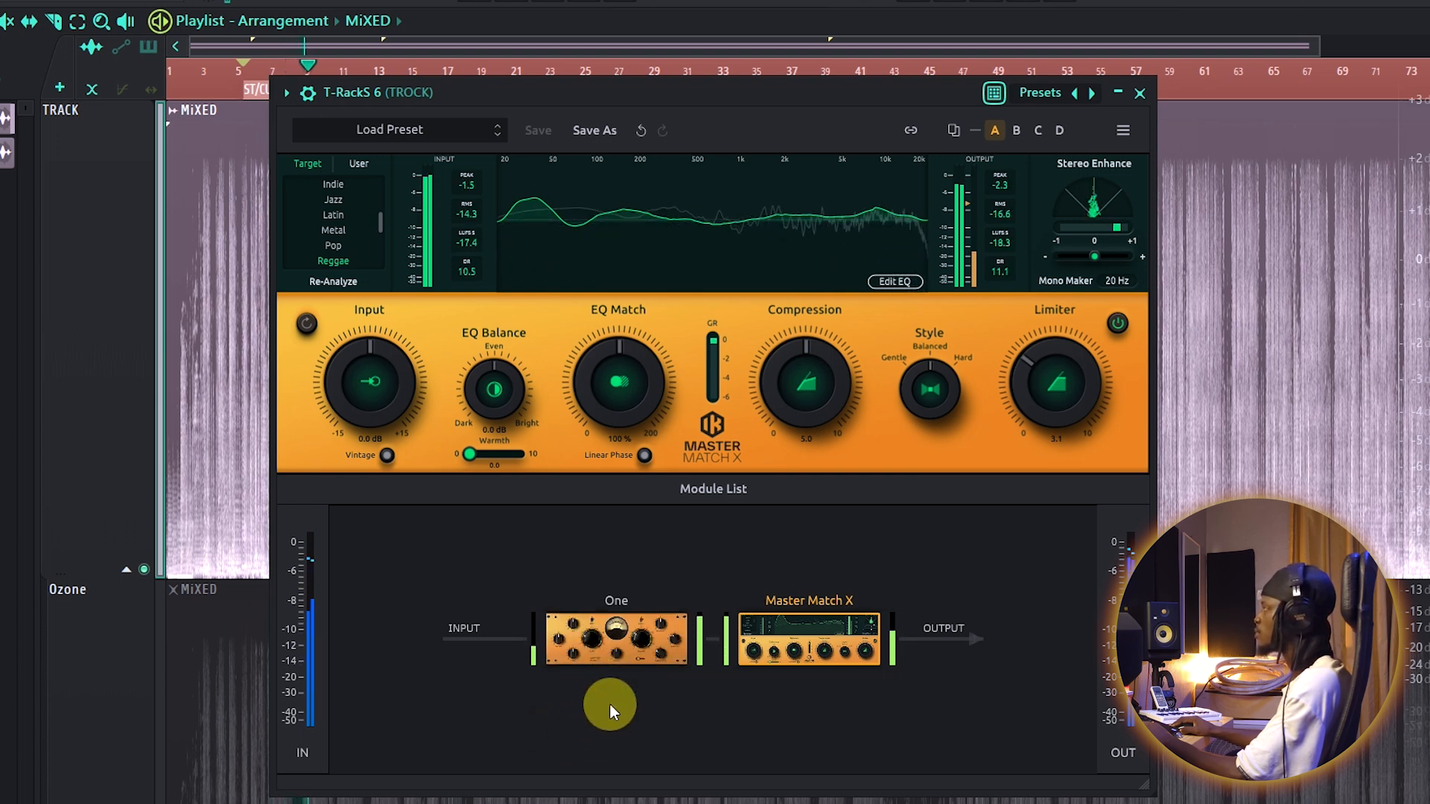
mouse_move(828, 645)
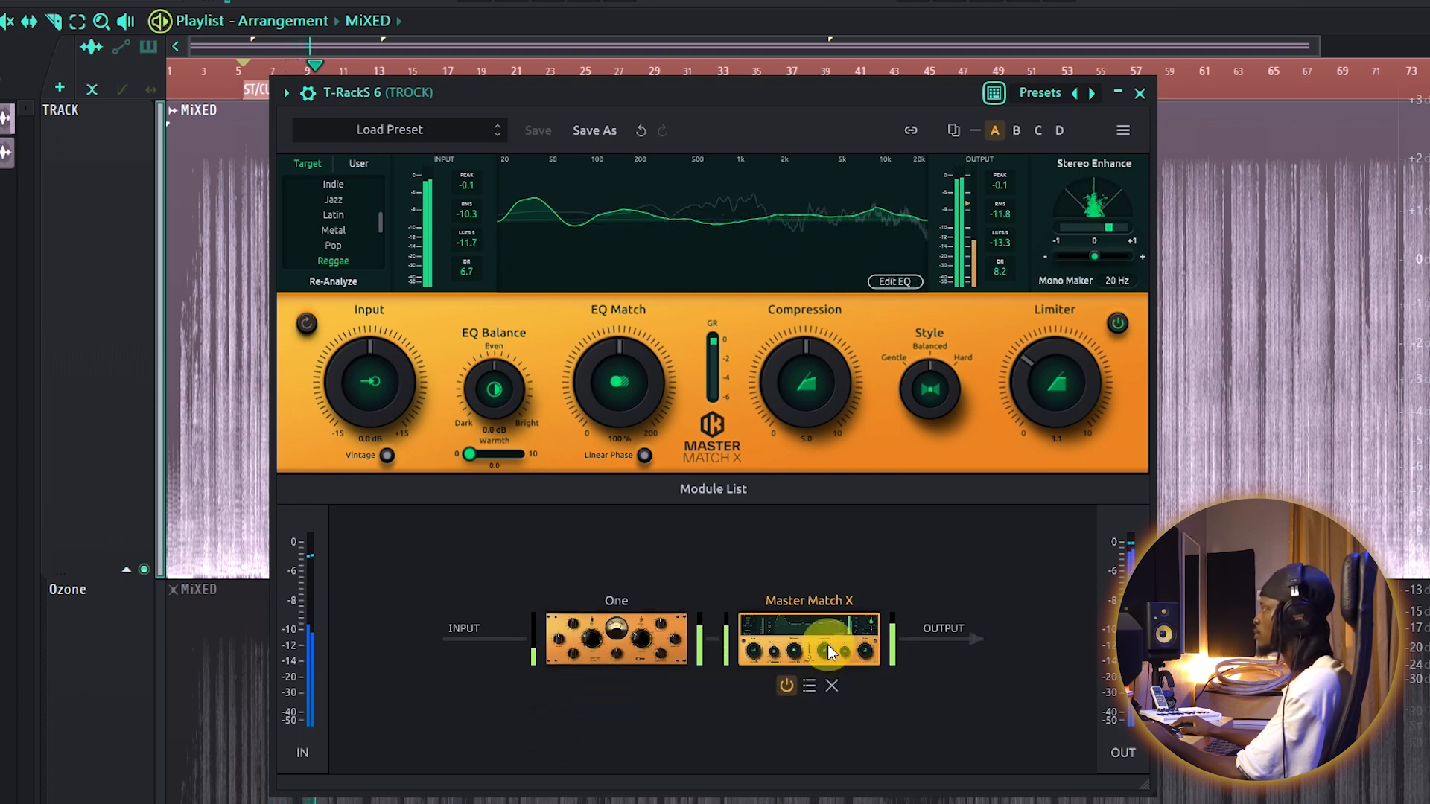
left_click(785, 686)
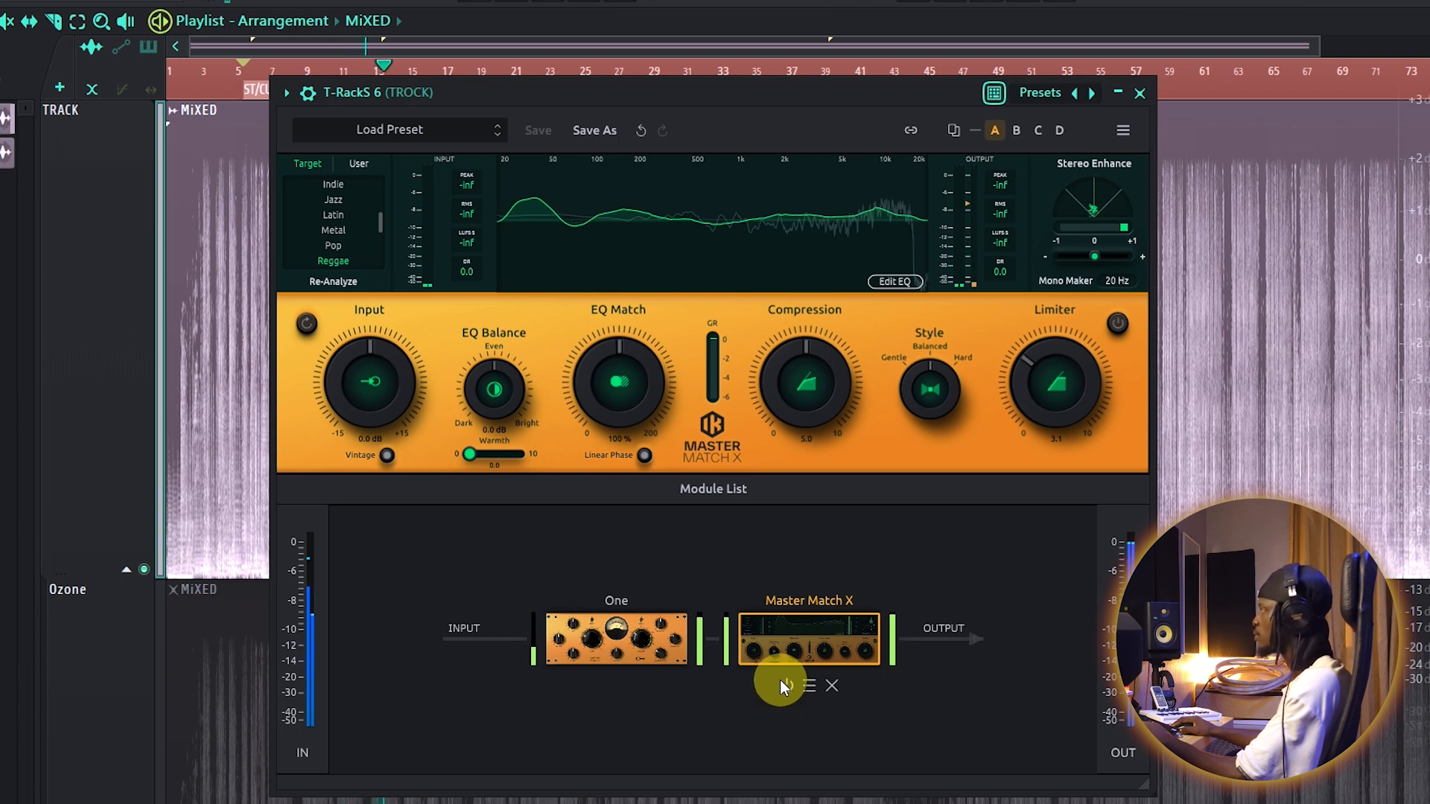
left_click(781, 682)
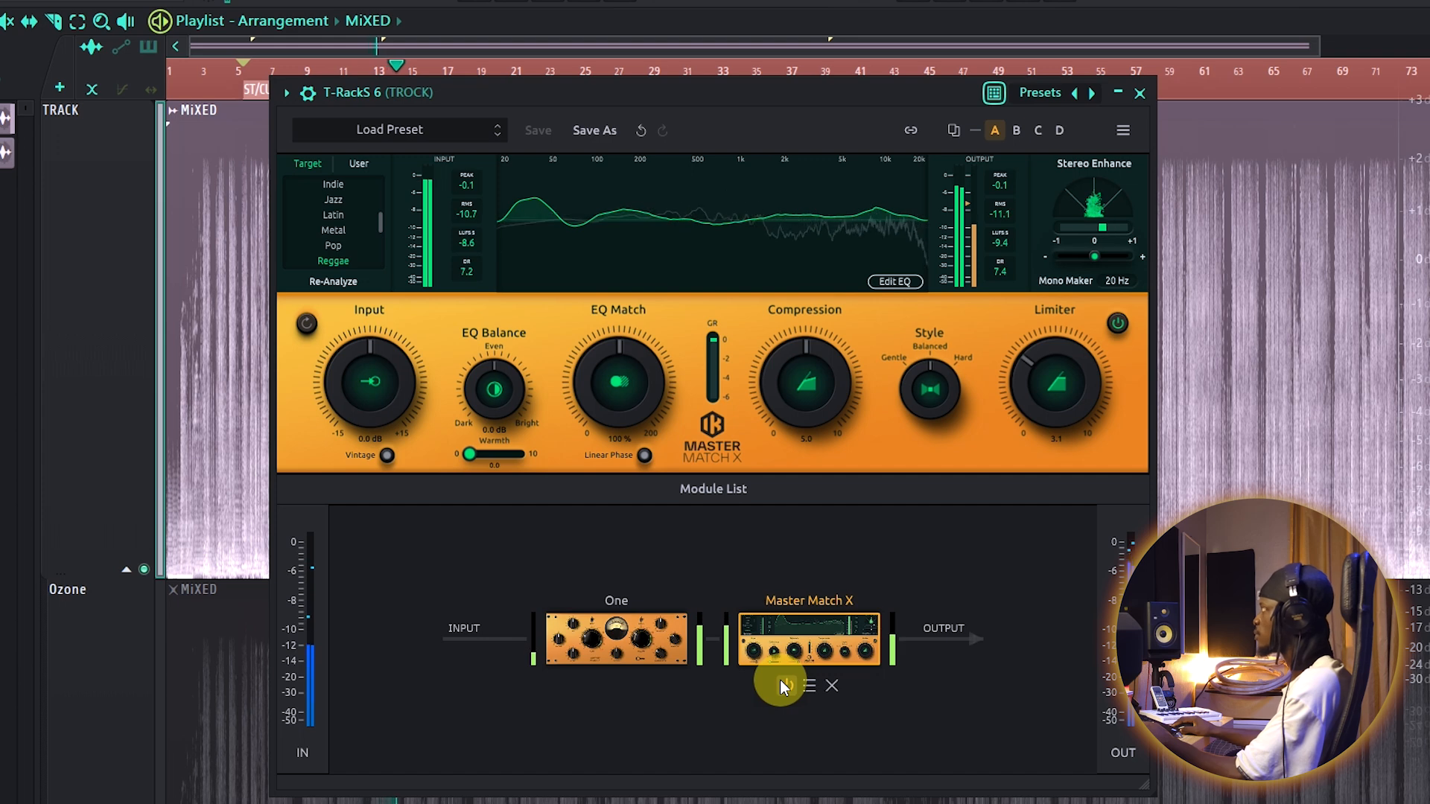
- Try One after Master Match X in the module chain, and restore the original order
left_click_drag(630, 645, 806, 642)
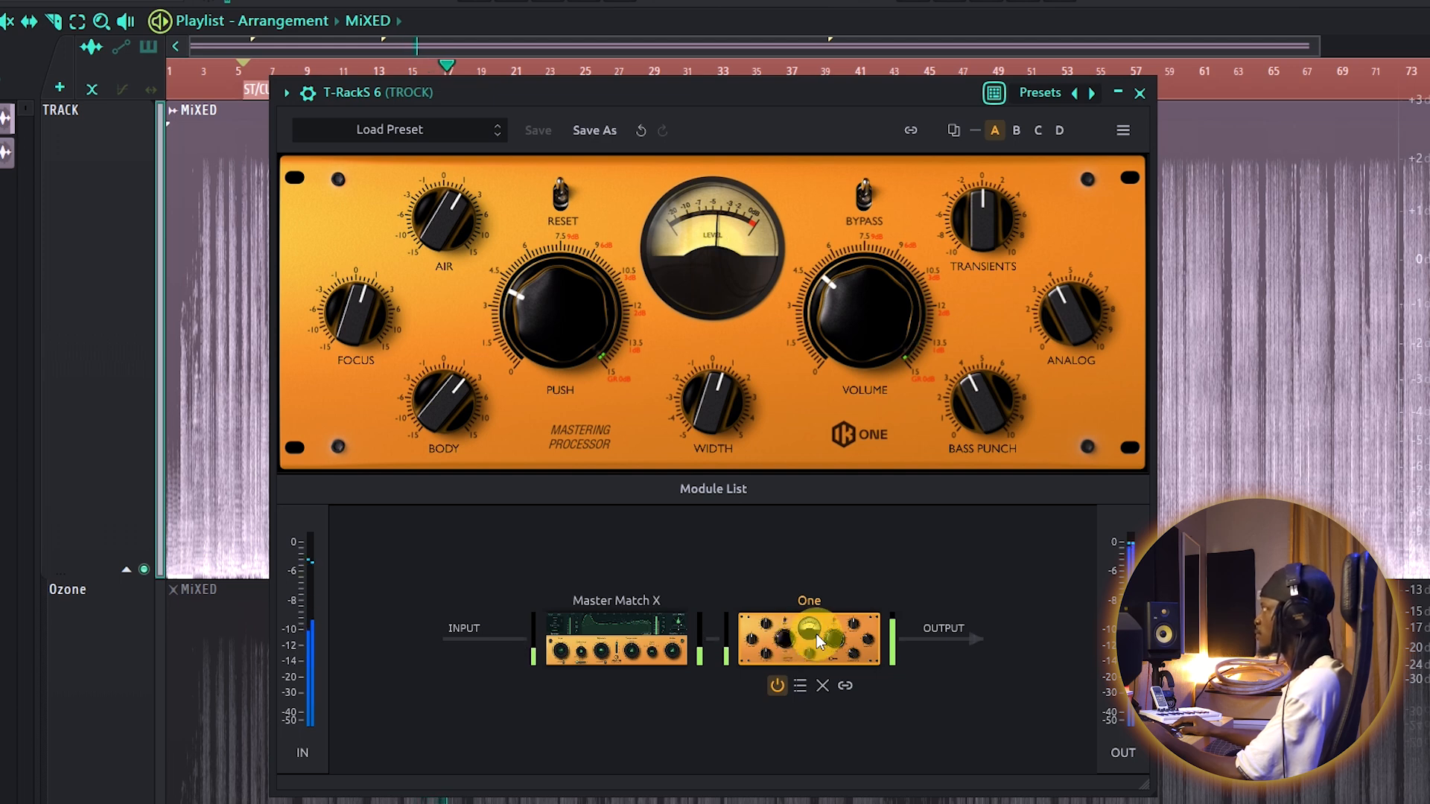
left_click_drag(824, 633, 611, 630)
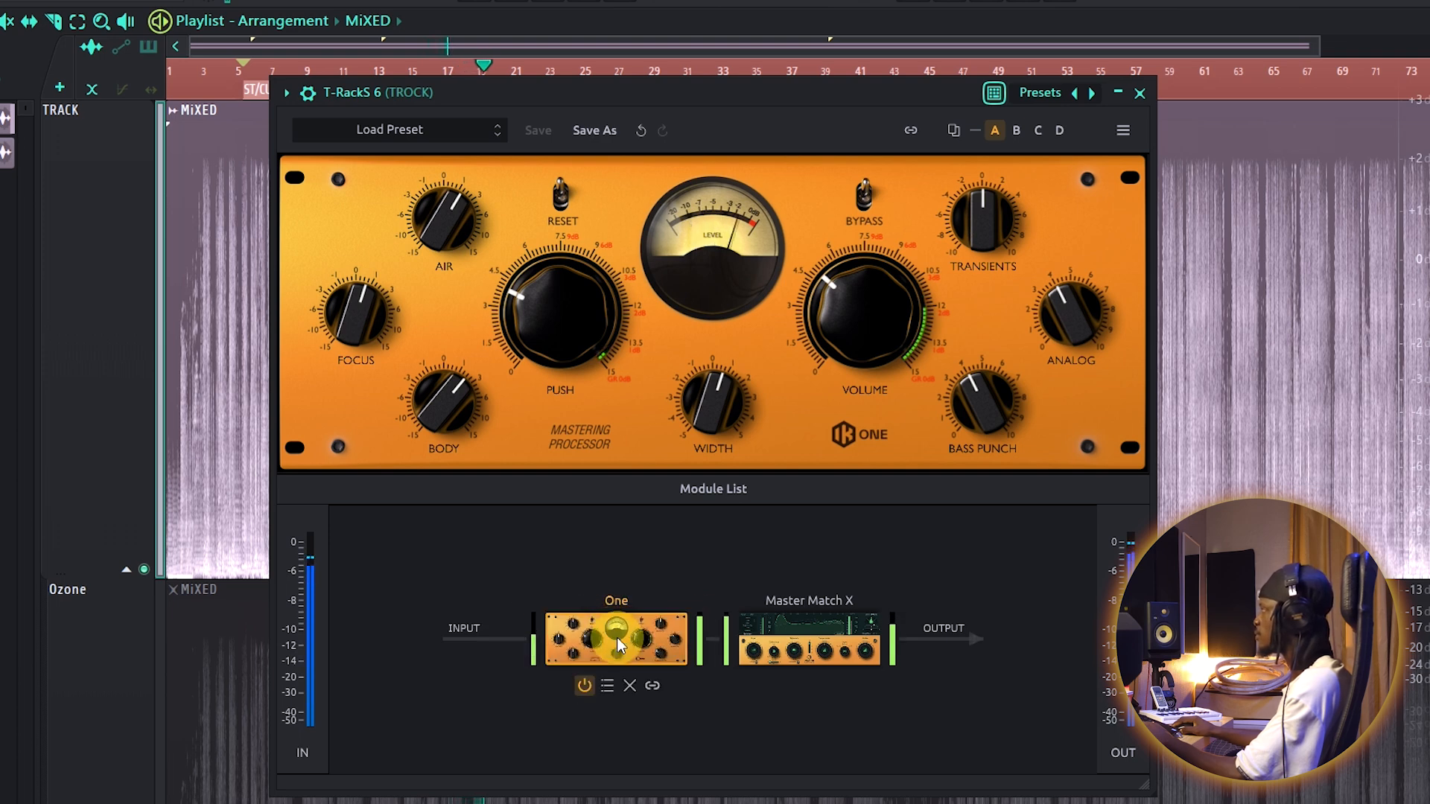
left_click(663, 530)
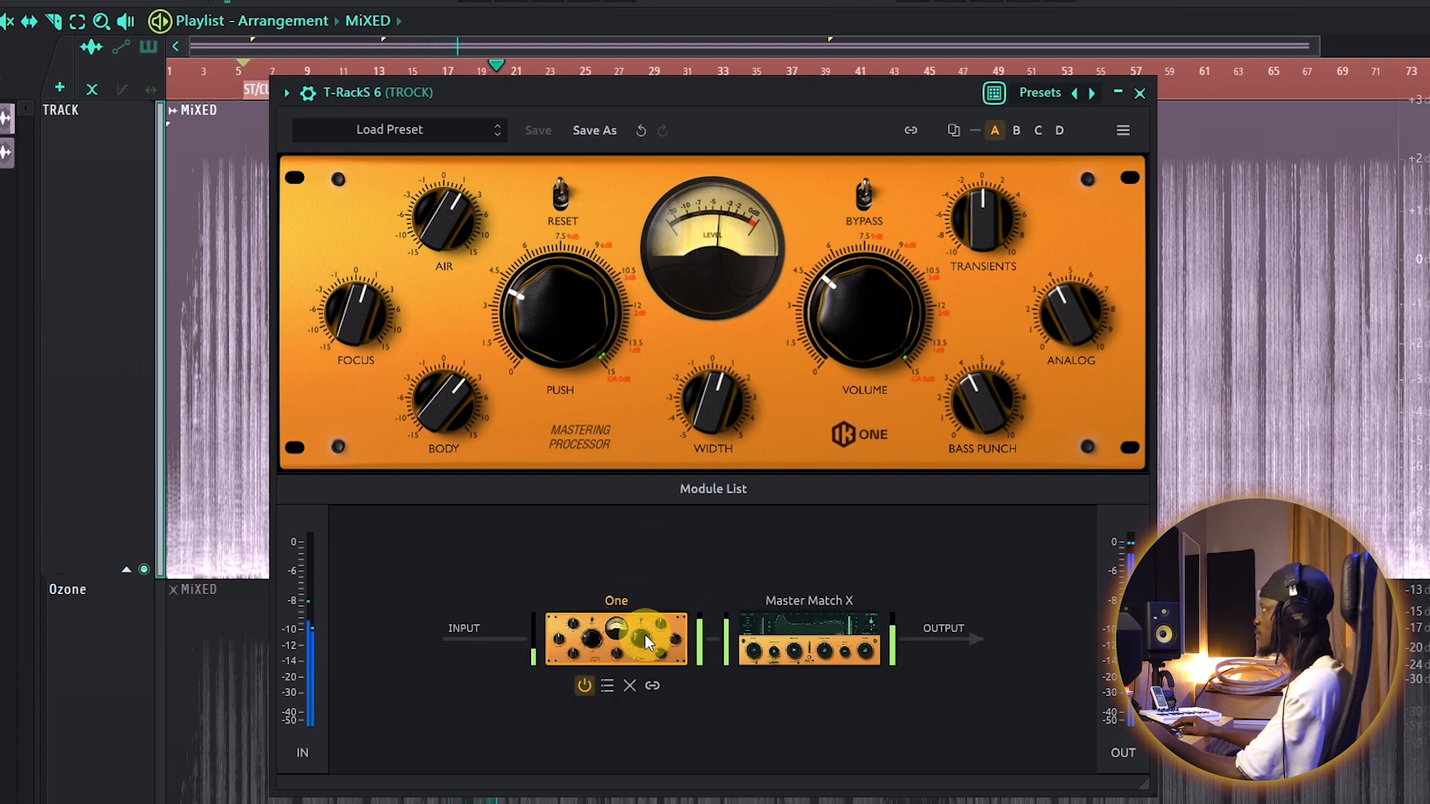
left_click(812, 632)
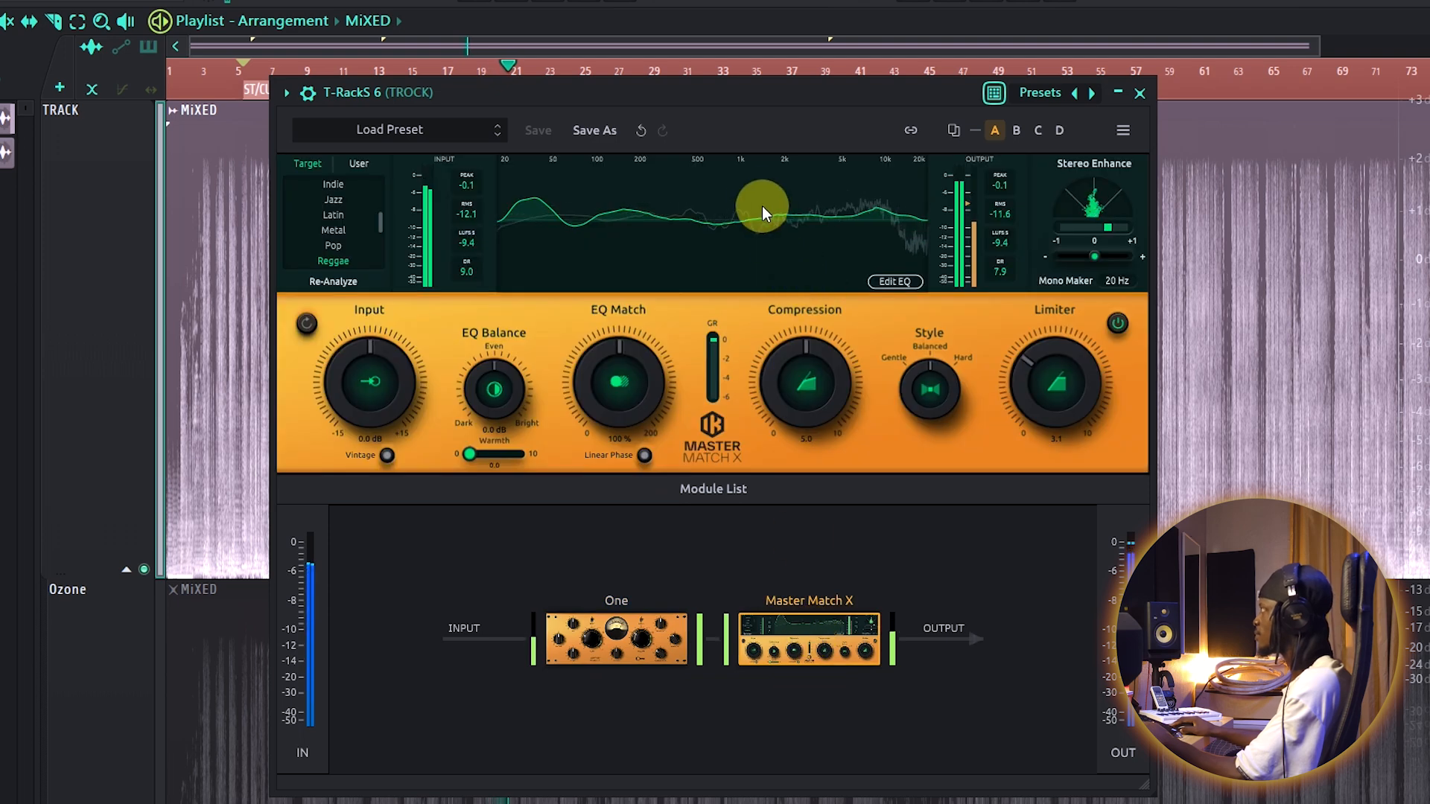
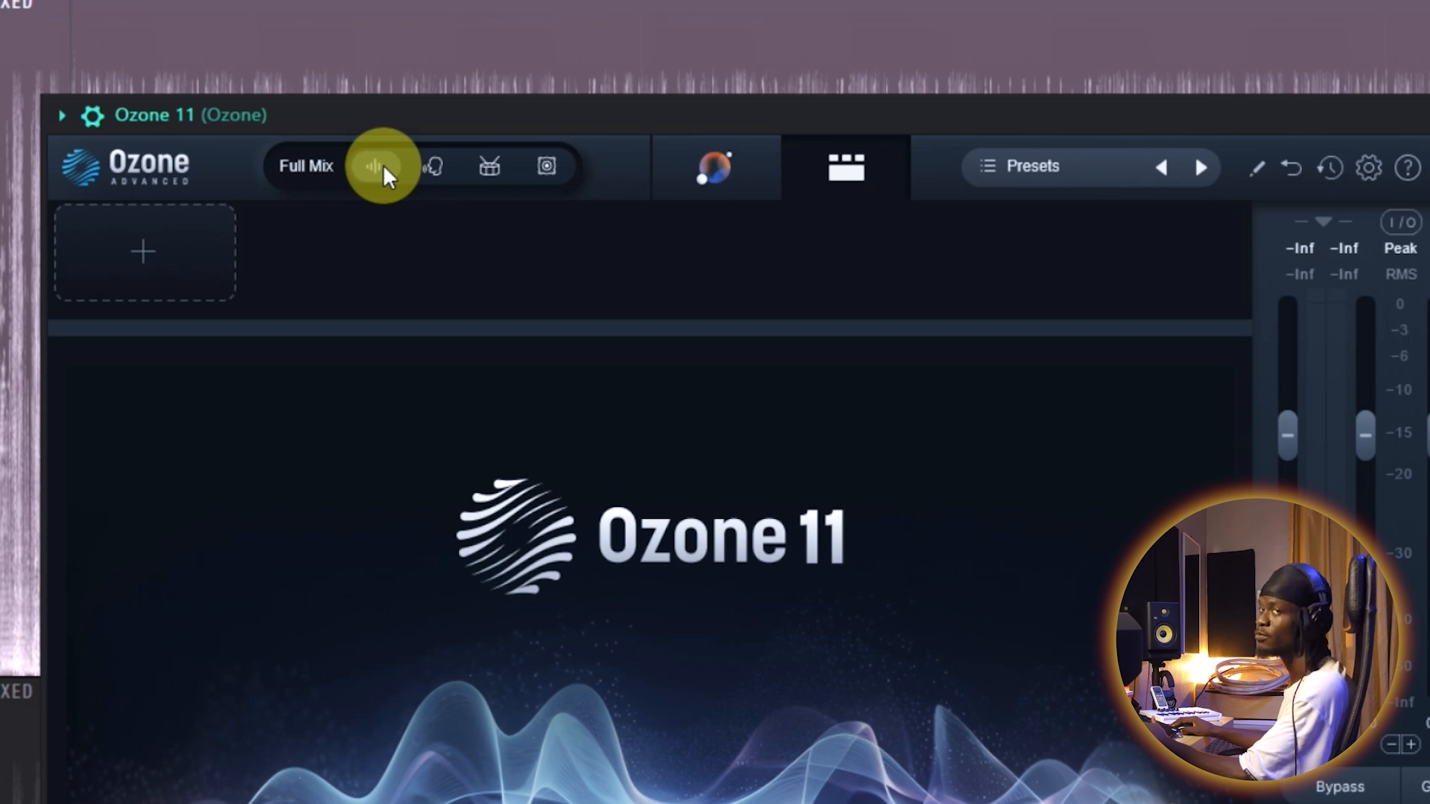
- In Ozone 11, try the Vocals, Drums and Bass processing modes and return to Full Mix
left_click(427, 163)
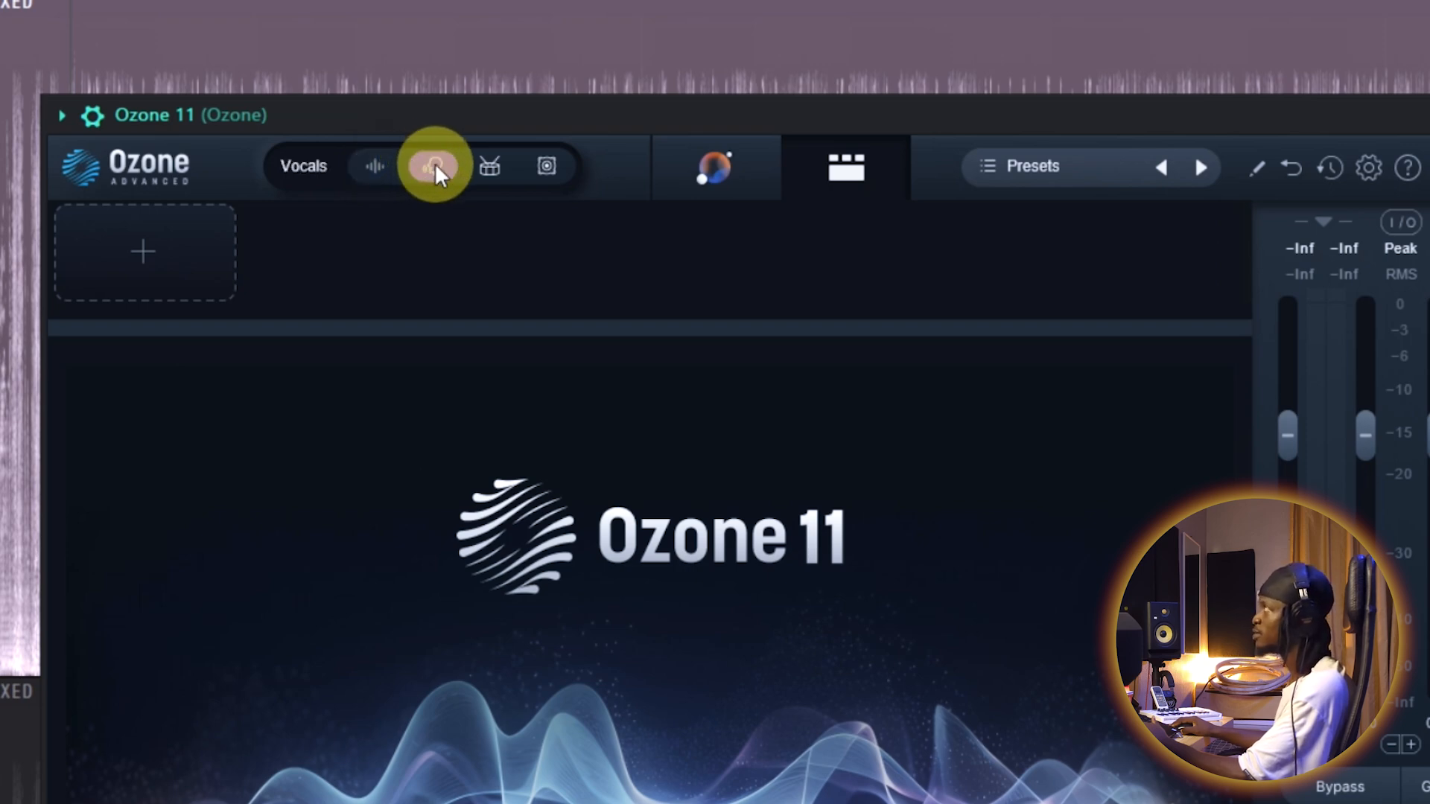
left_click(494, 167)
left_click(530, 168)
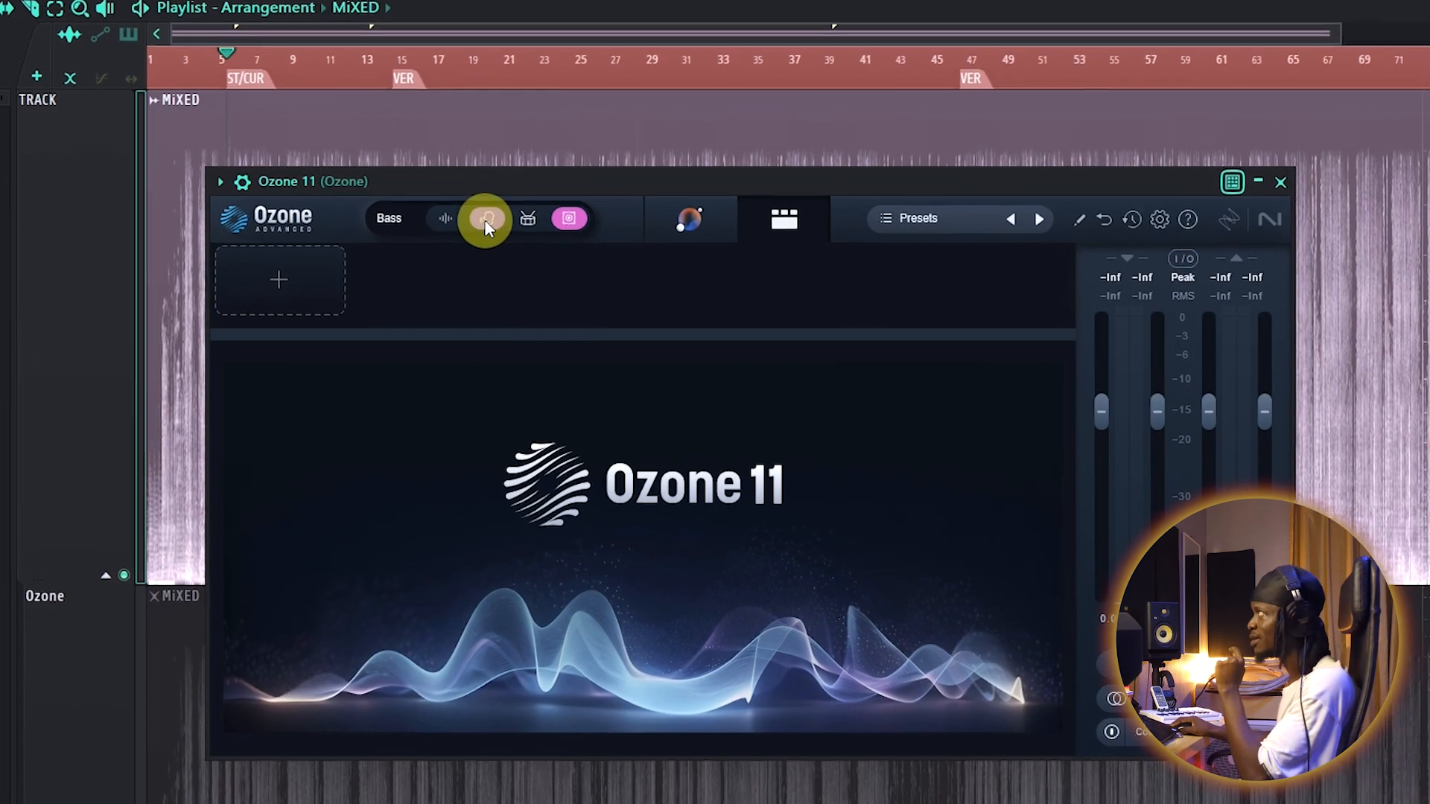
left_click(432, 166)
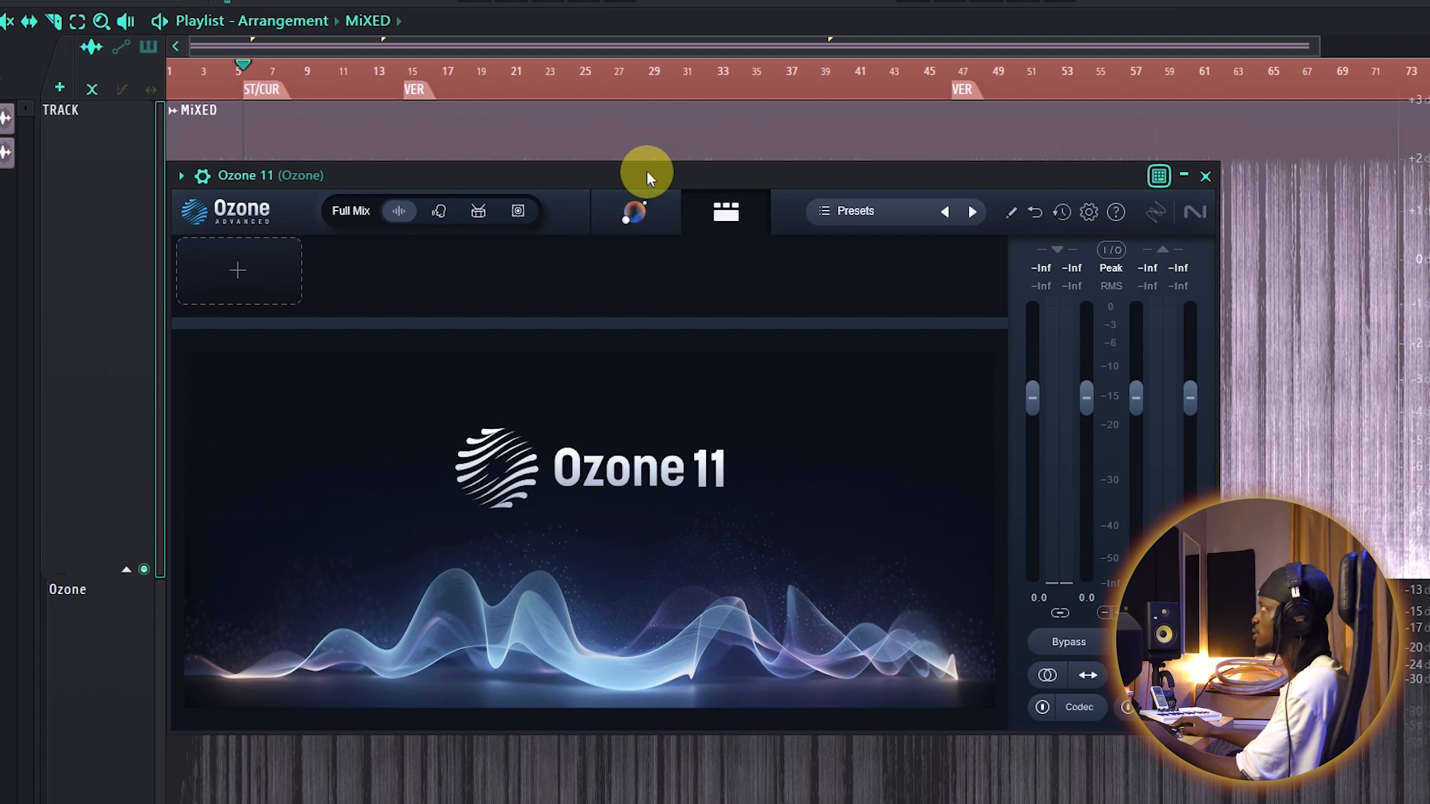
- Start Ozone's Master Assistant so it is ready to listen to the mix
left_click_drag(647, 173, 686, 233)
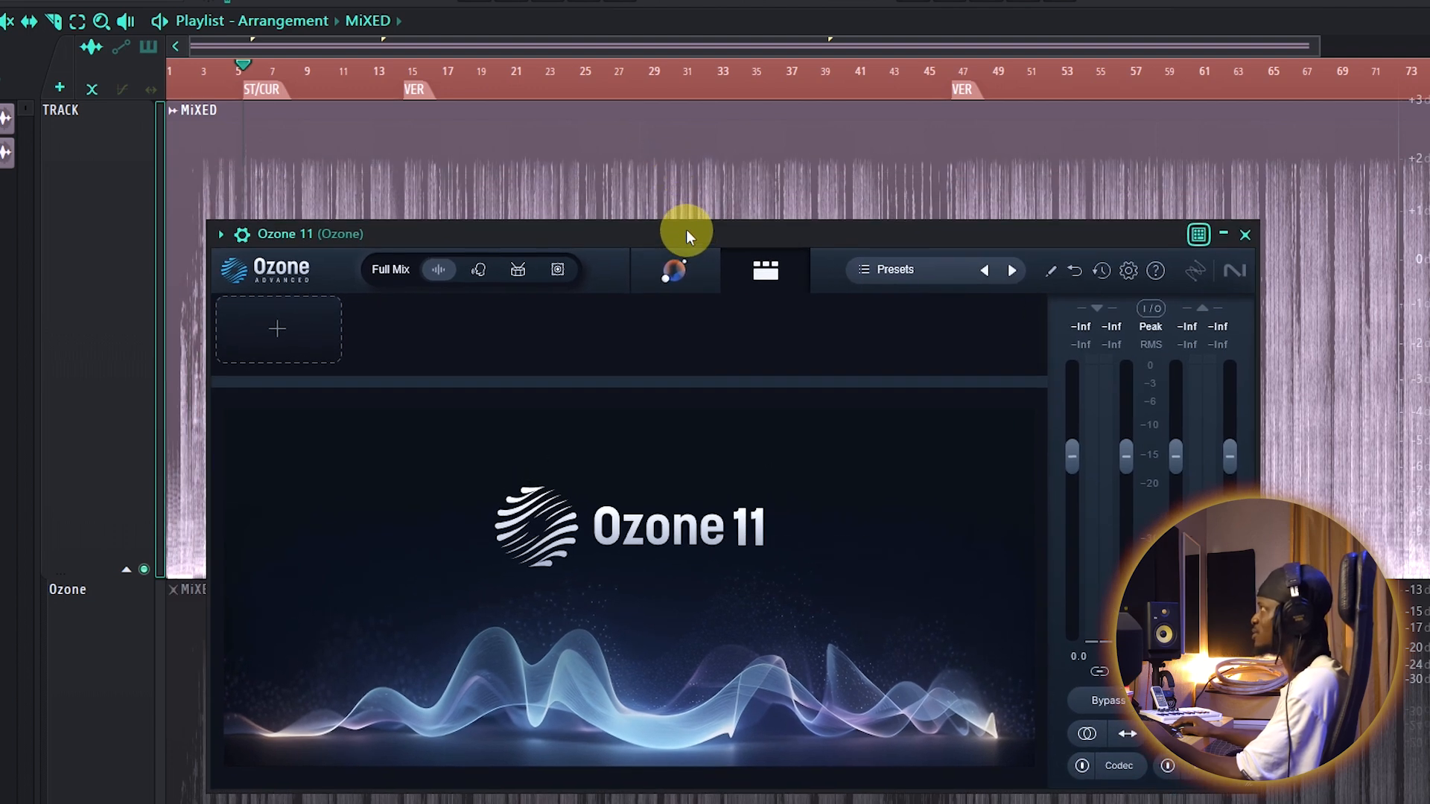
left_click(677, 268)
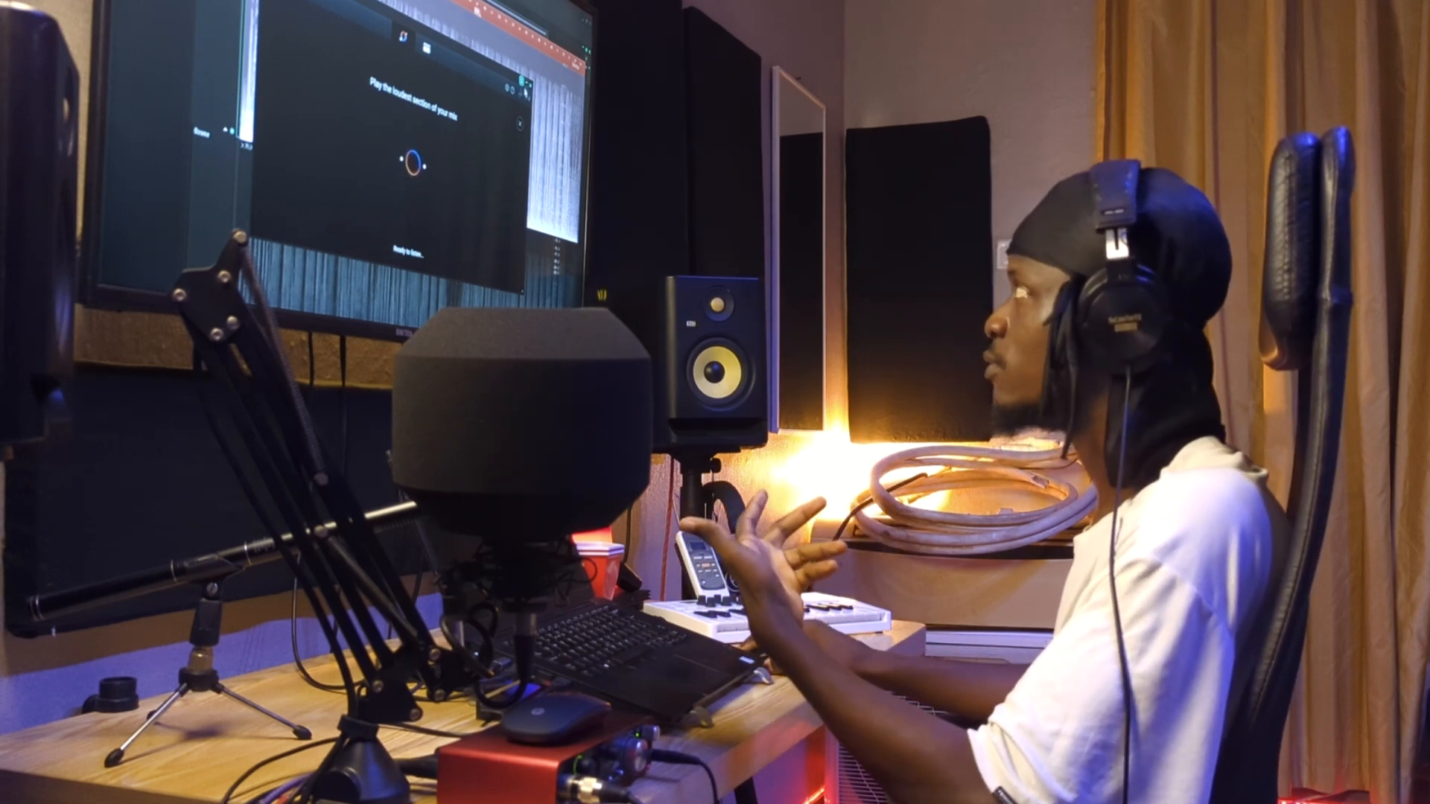
left_click_drag(512, 78, 515, 171)
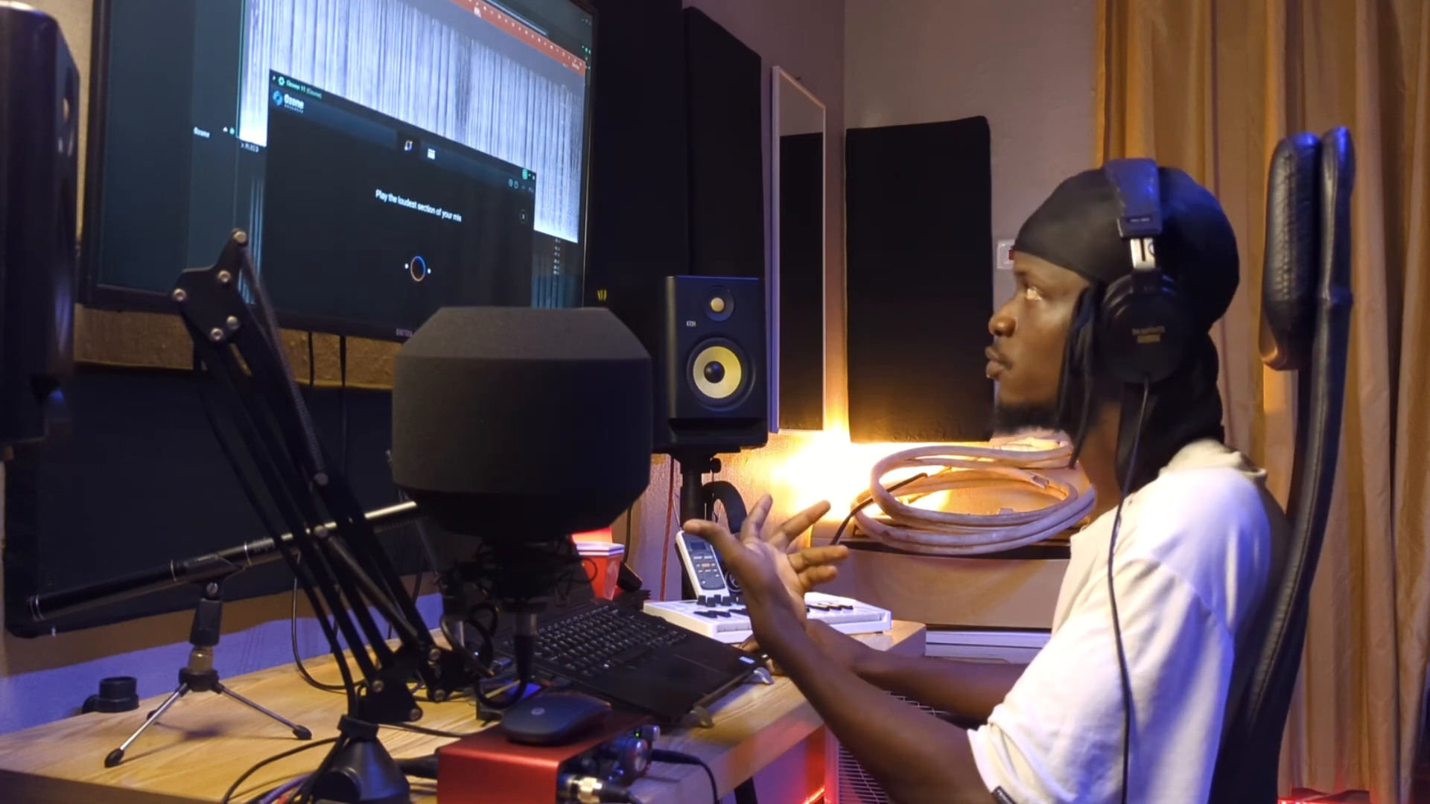
left_click_drag(399, 124, 360, 198)
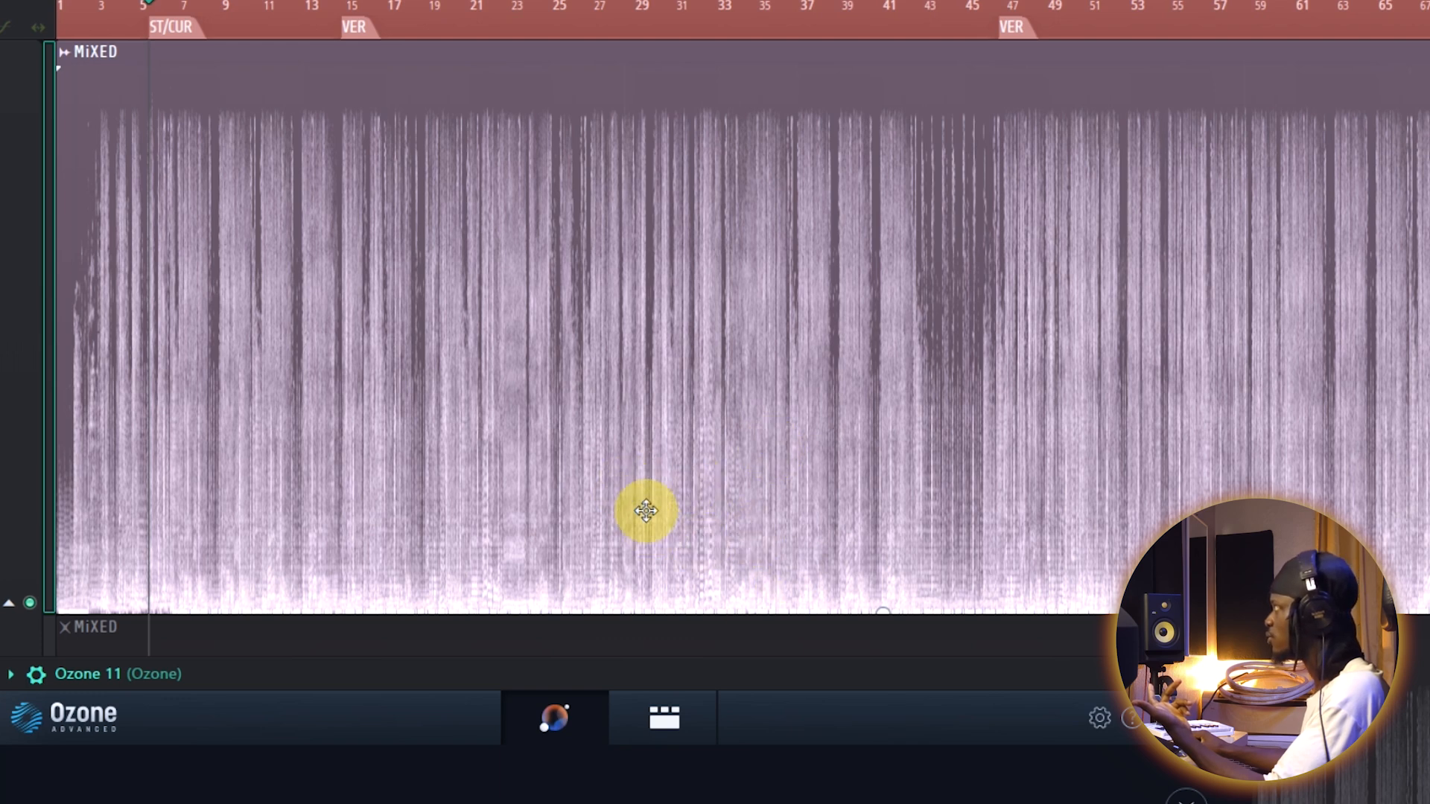
left_click_drag(731, 672, 886, 179)
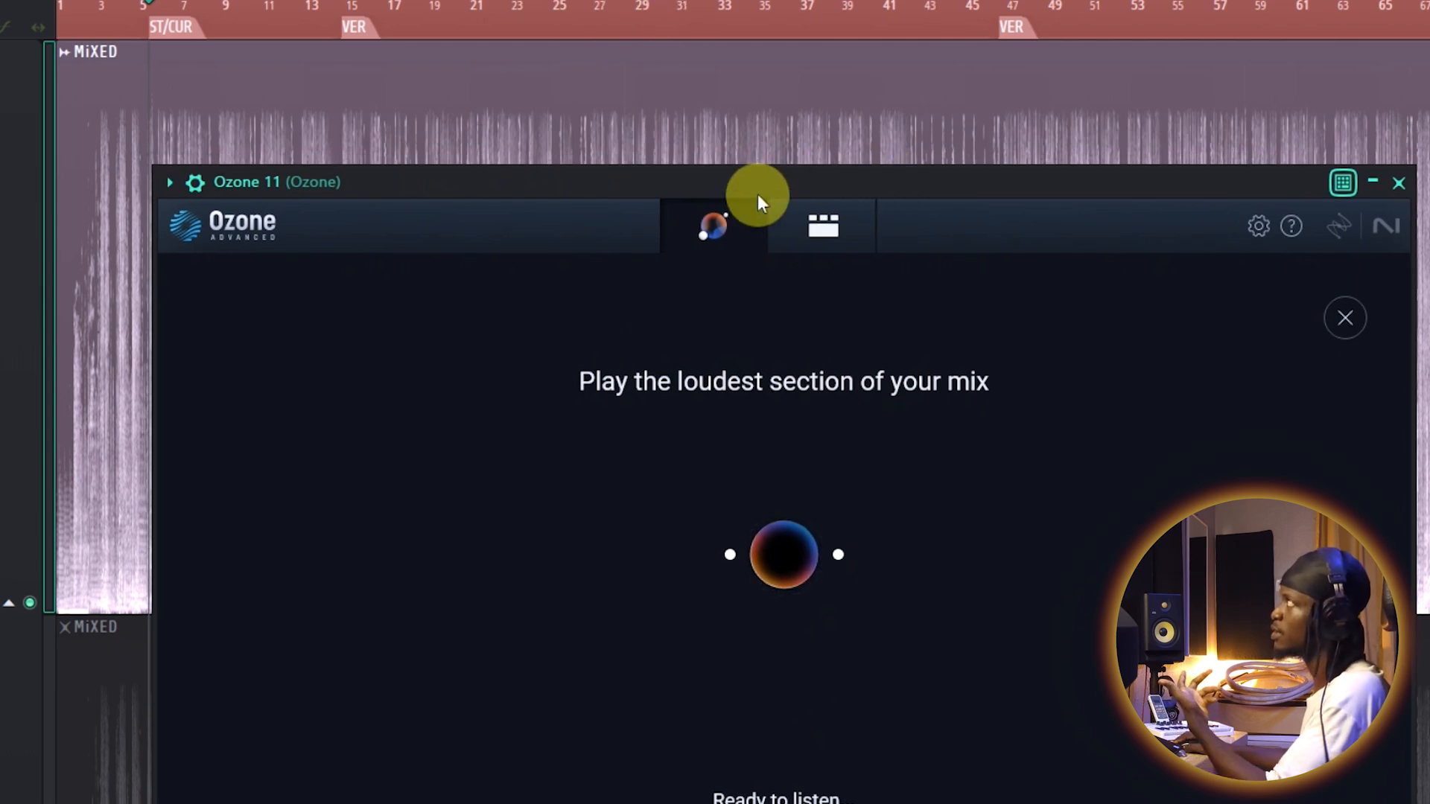
left_click_drag(759, 176, 741, 648)
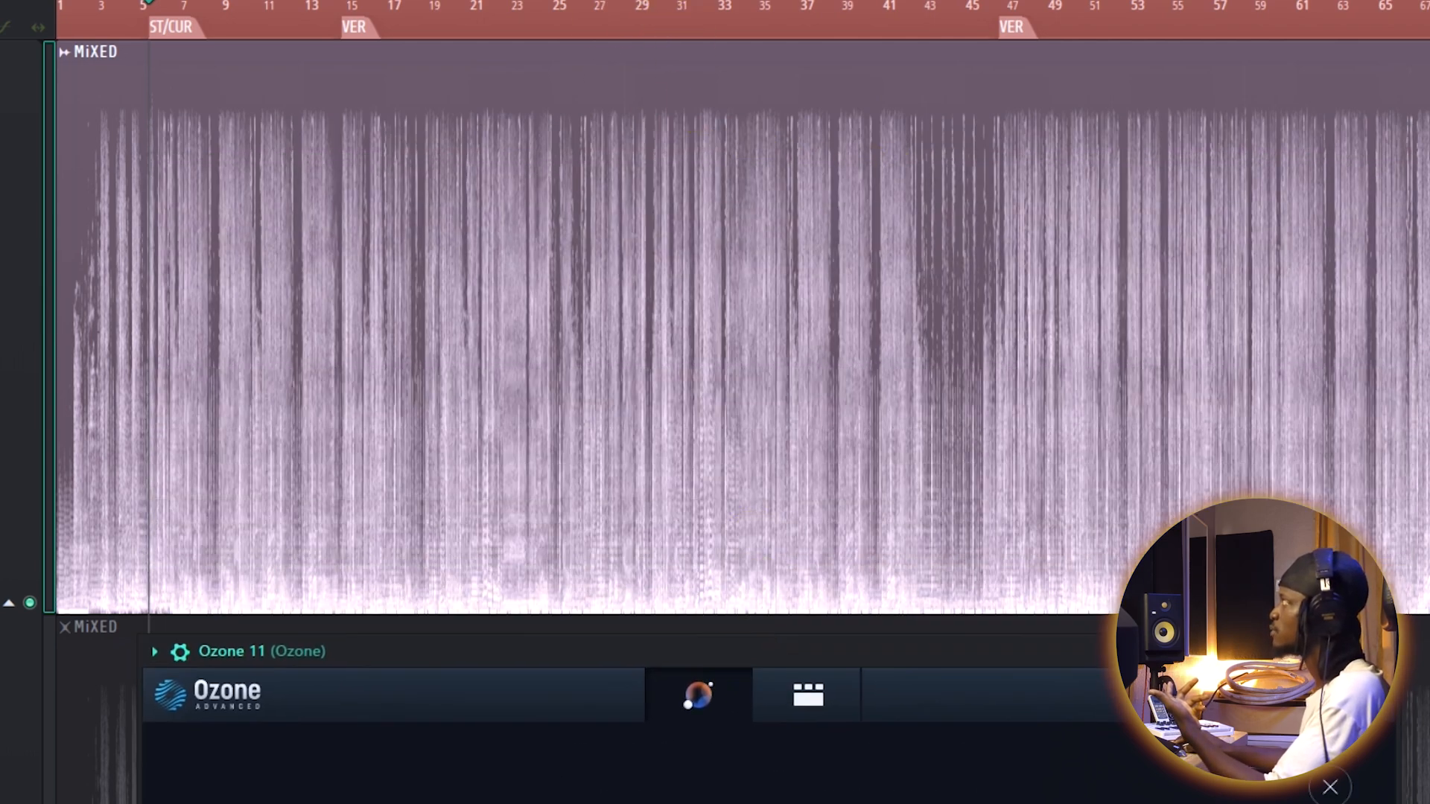
left_click_drag(810, 626, 786, 107)
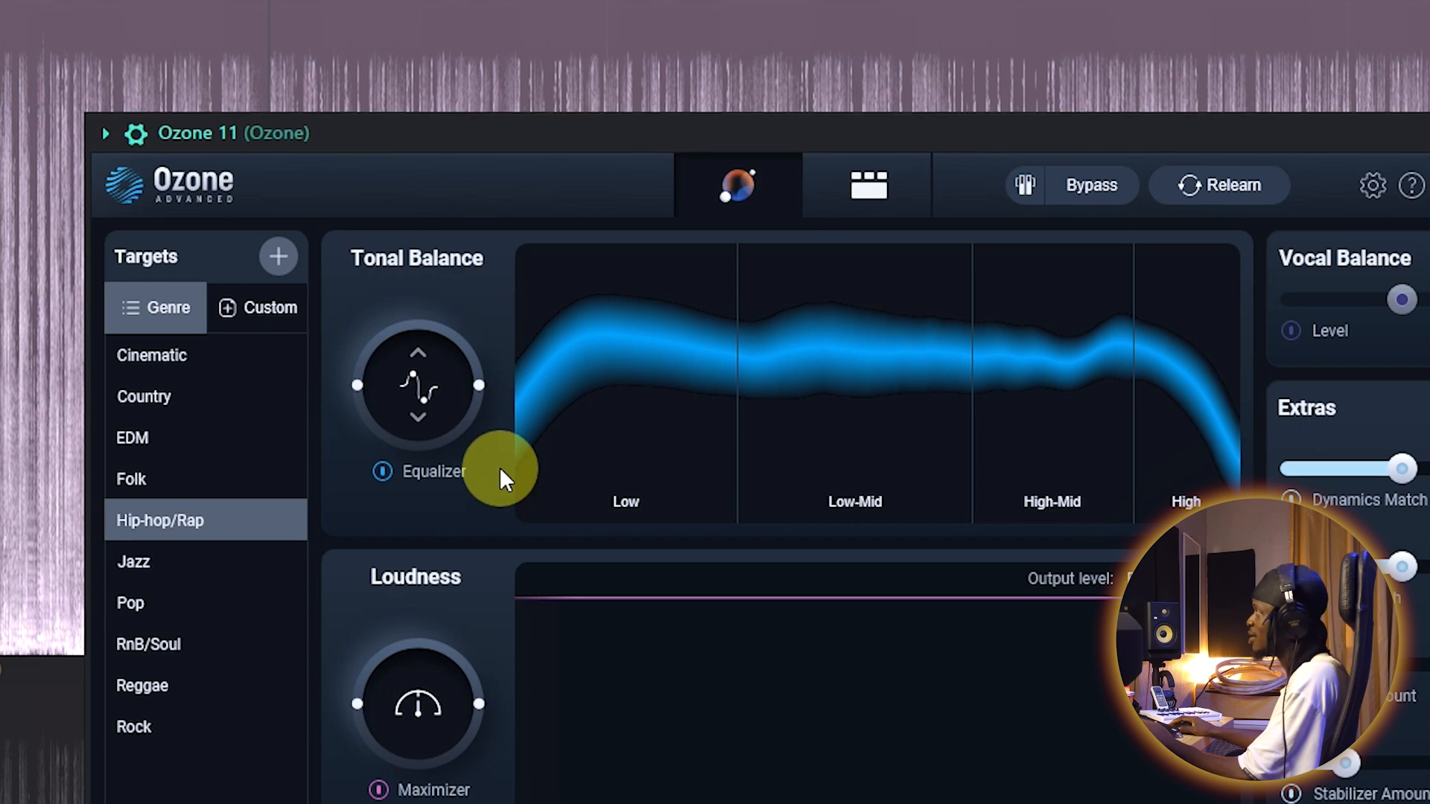
- Play the track through Ozone and set the assistant's target genre to Reggae
left_click_drag(733, 123, 664, 126)
key("space")
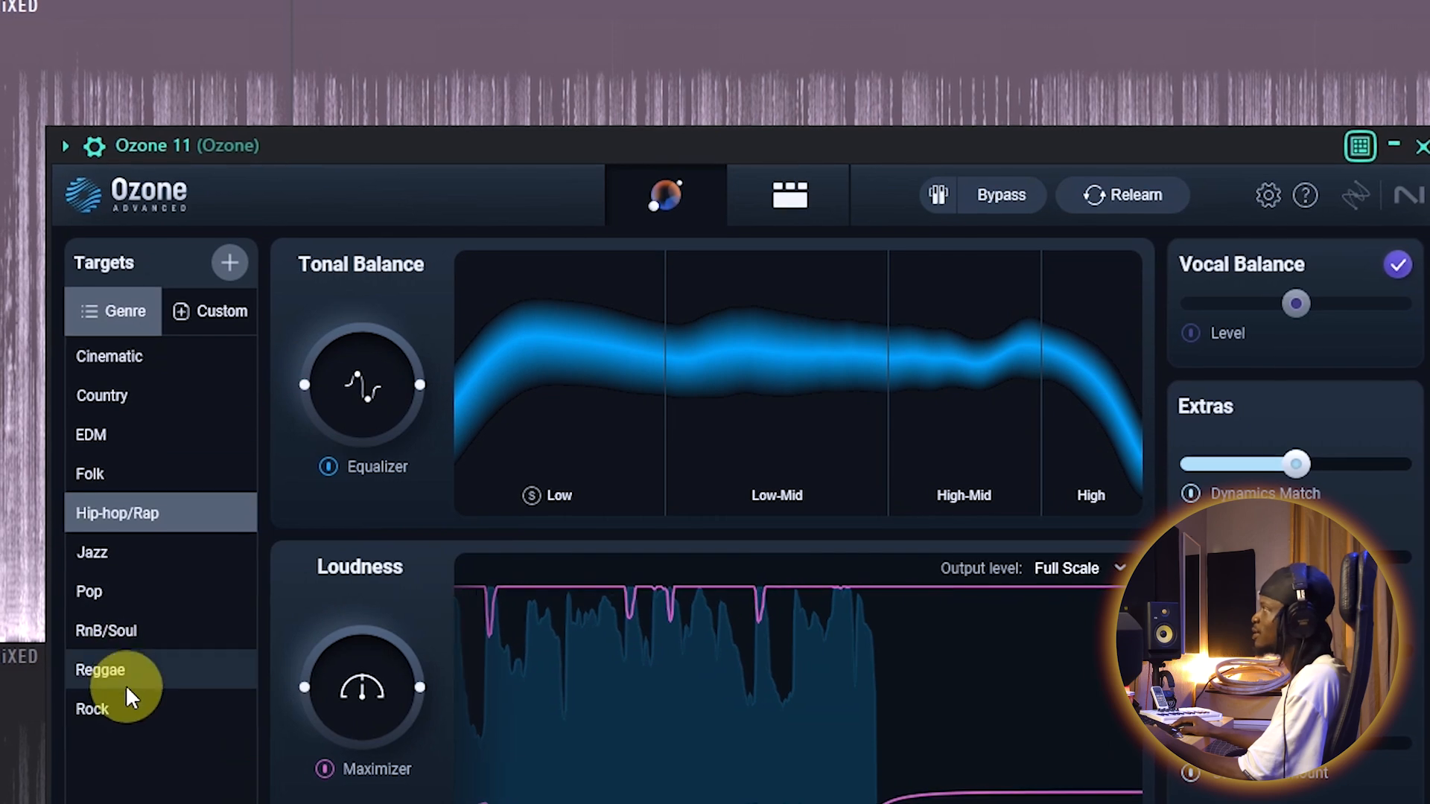
left_click(105, 668)
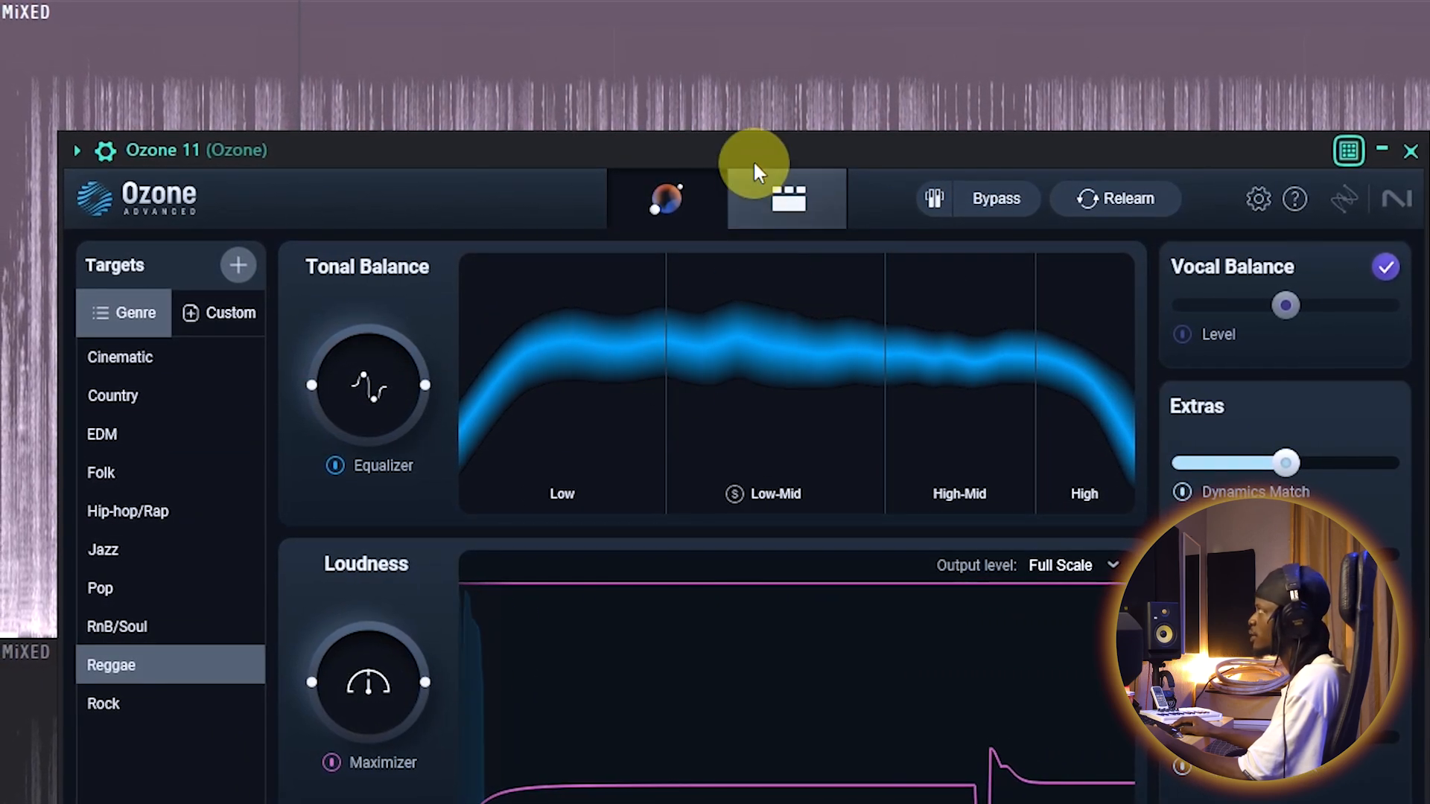
- Play the track against the Reggae target, look through the custom targets, and return to the genre targets
key("space")
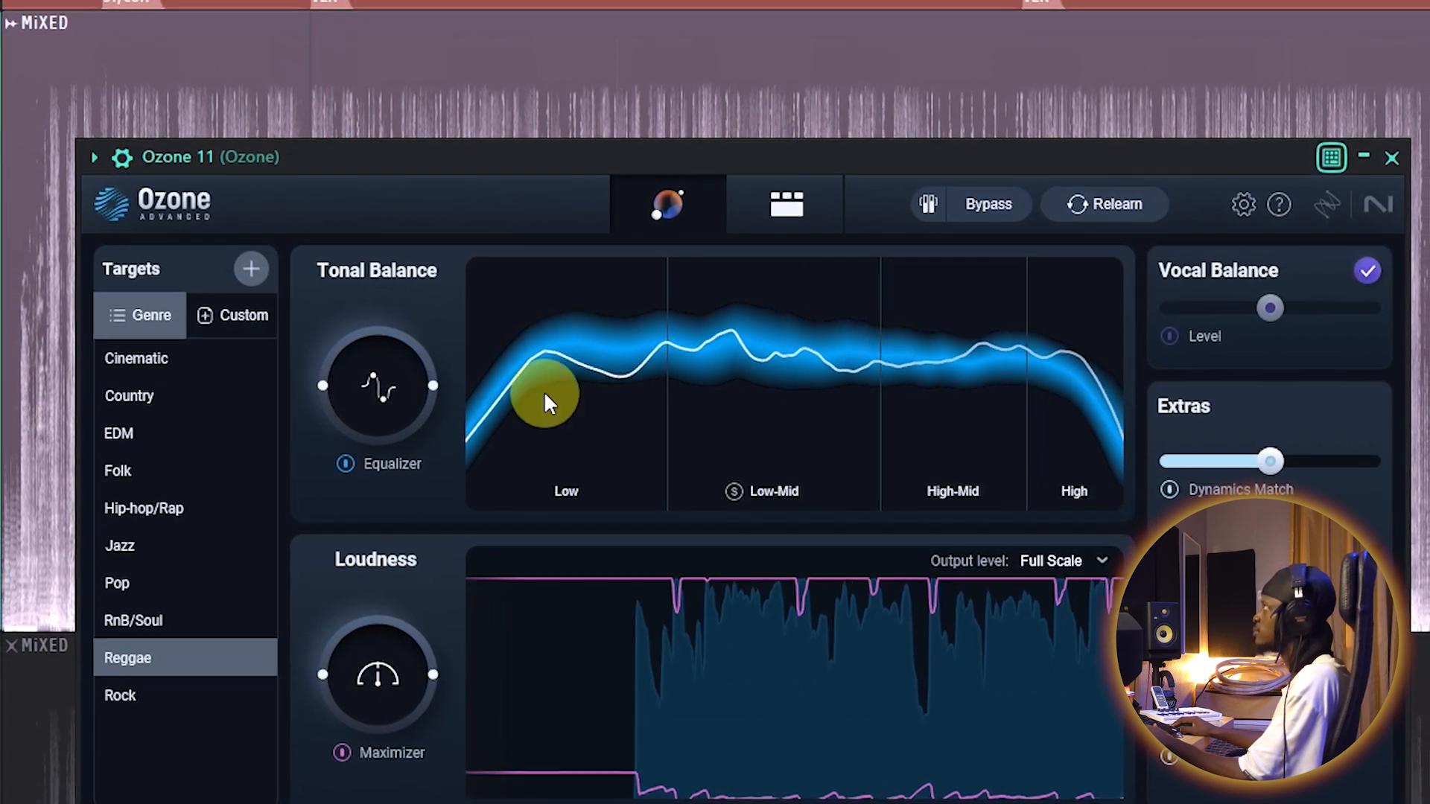
left_click(235, 311)
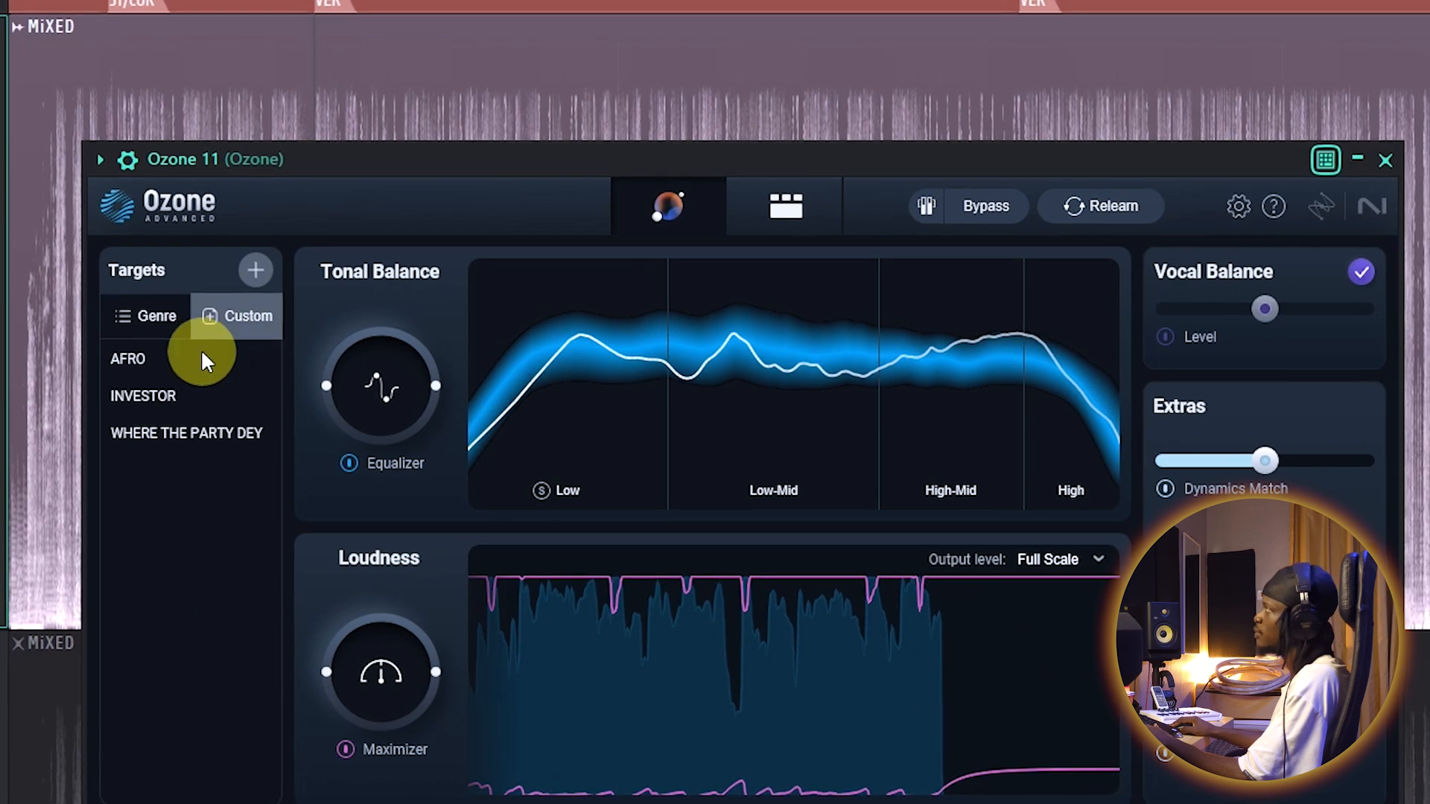
left_click(153, 402)
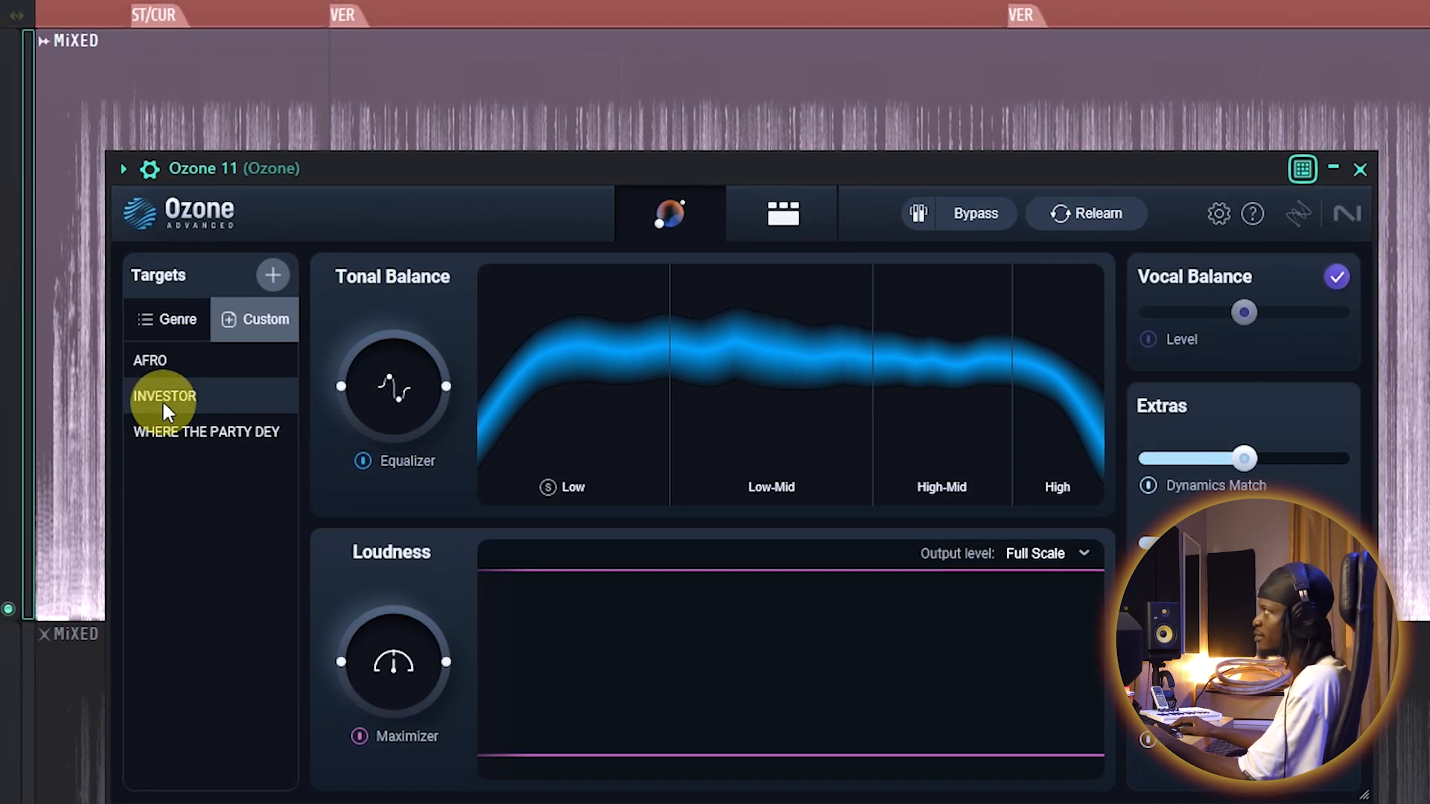
left_click(177, 318)
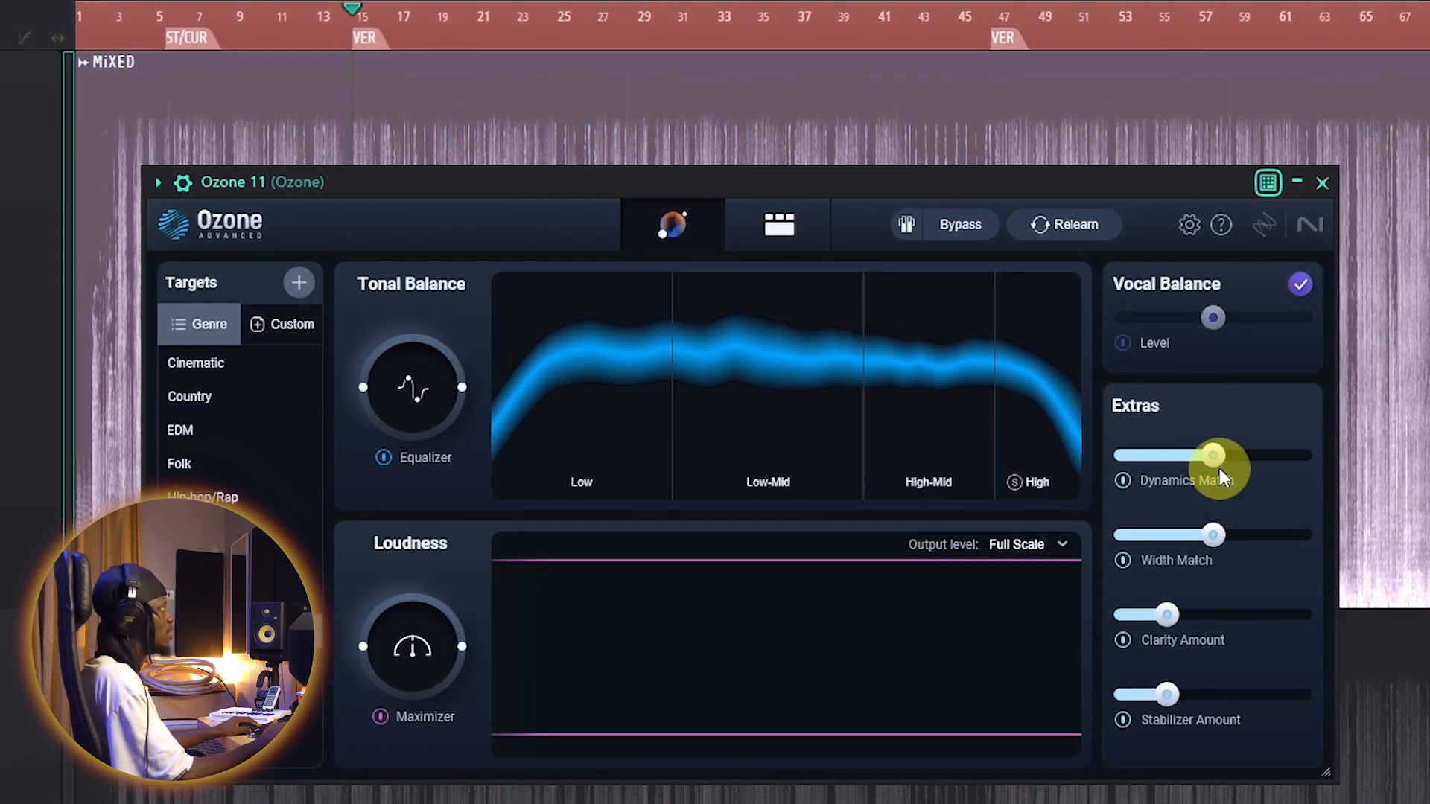
- Lower Dynamics Match slightly and Width Match to near minimum, raise Clarity Amount to about 73, and set Stabilizer Amount to about 39
mouse_move(1208, 451)
left_mouse_down()
mouse_move(1239, 452)
mouse_move(1155, 461)
mouse_move(1188, 464)
left_mouse_up()
left_click(1157, 586)
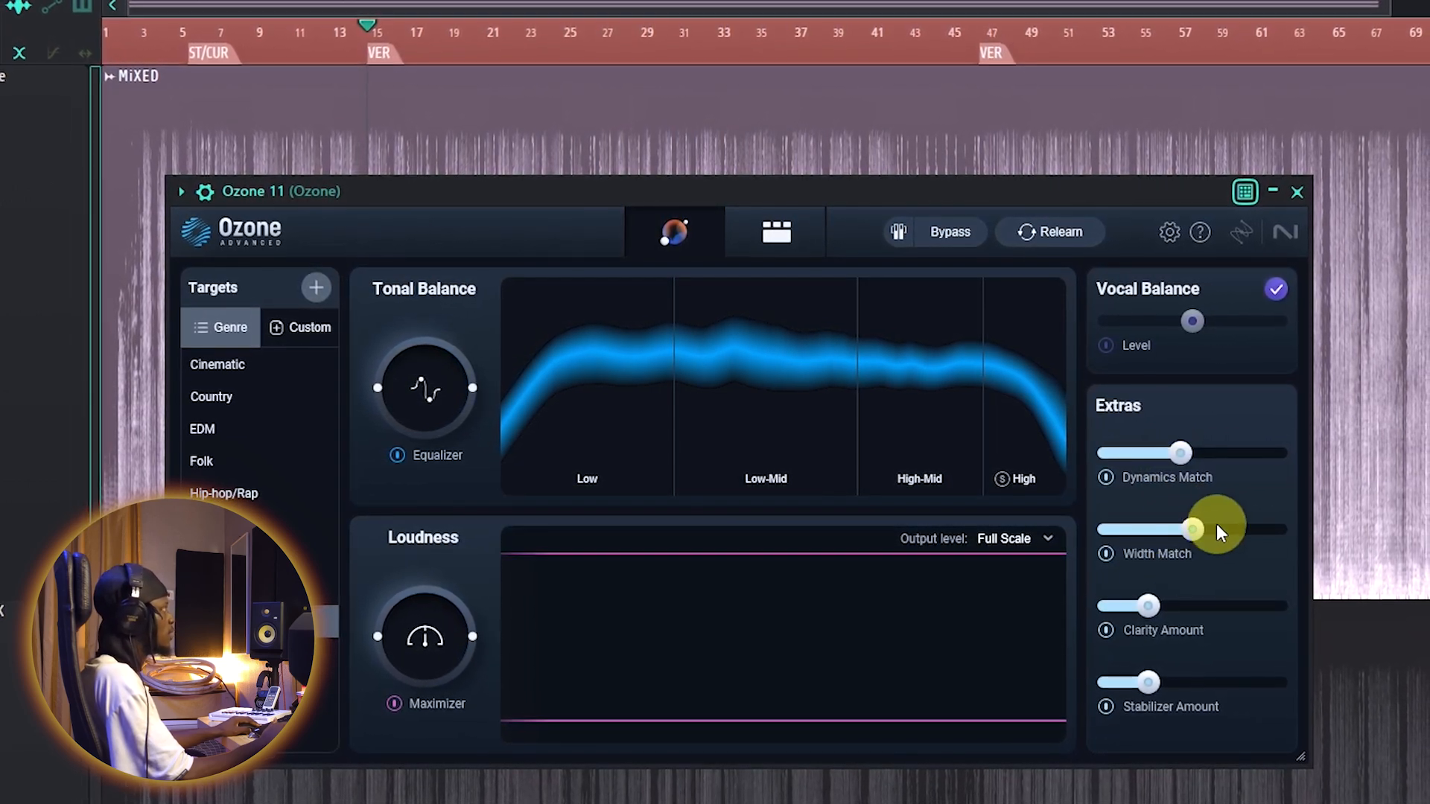
left_click_drag(1212, 542, 1103, 555)
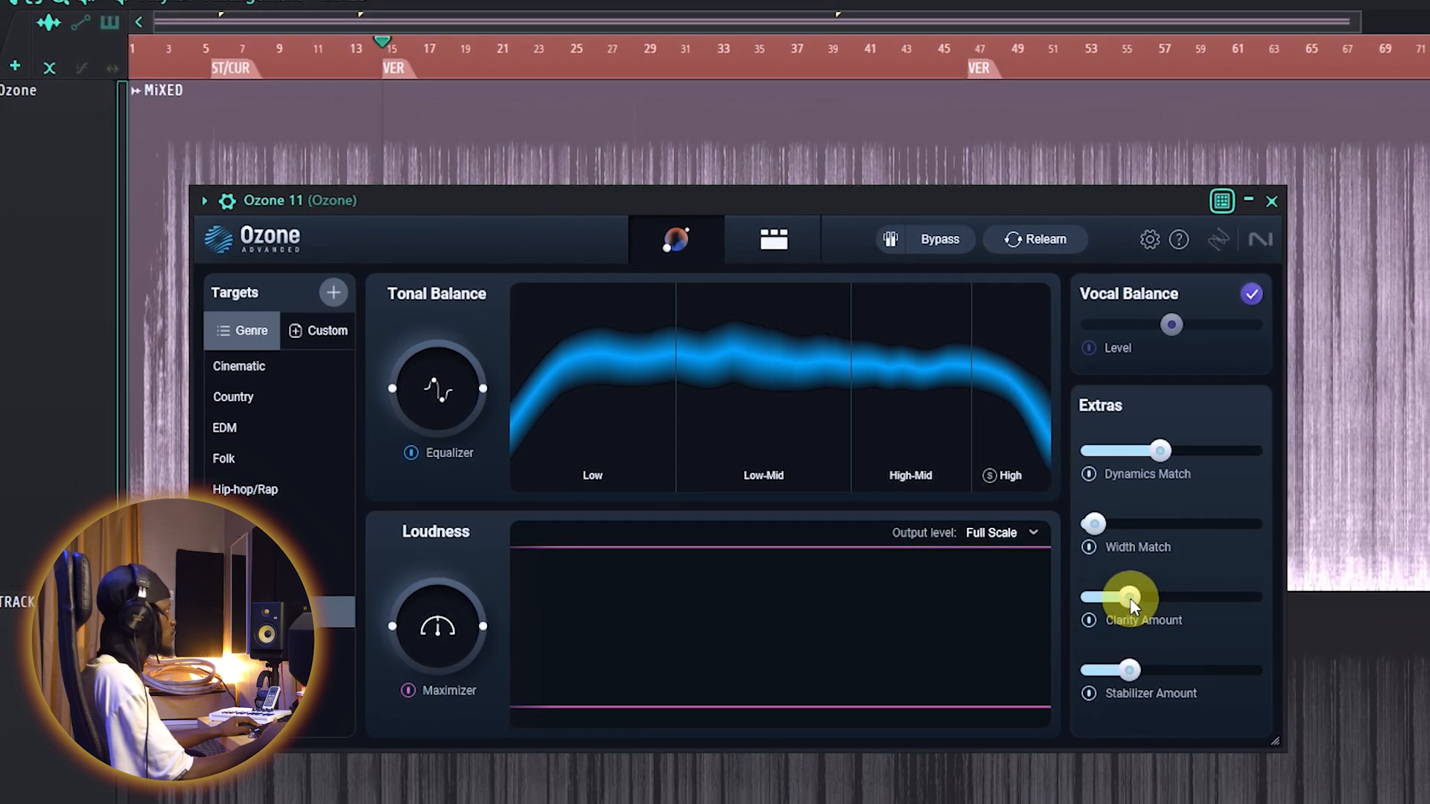
left_click_drag(1129, 597, 1212, 604)
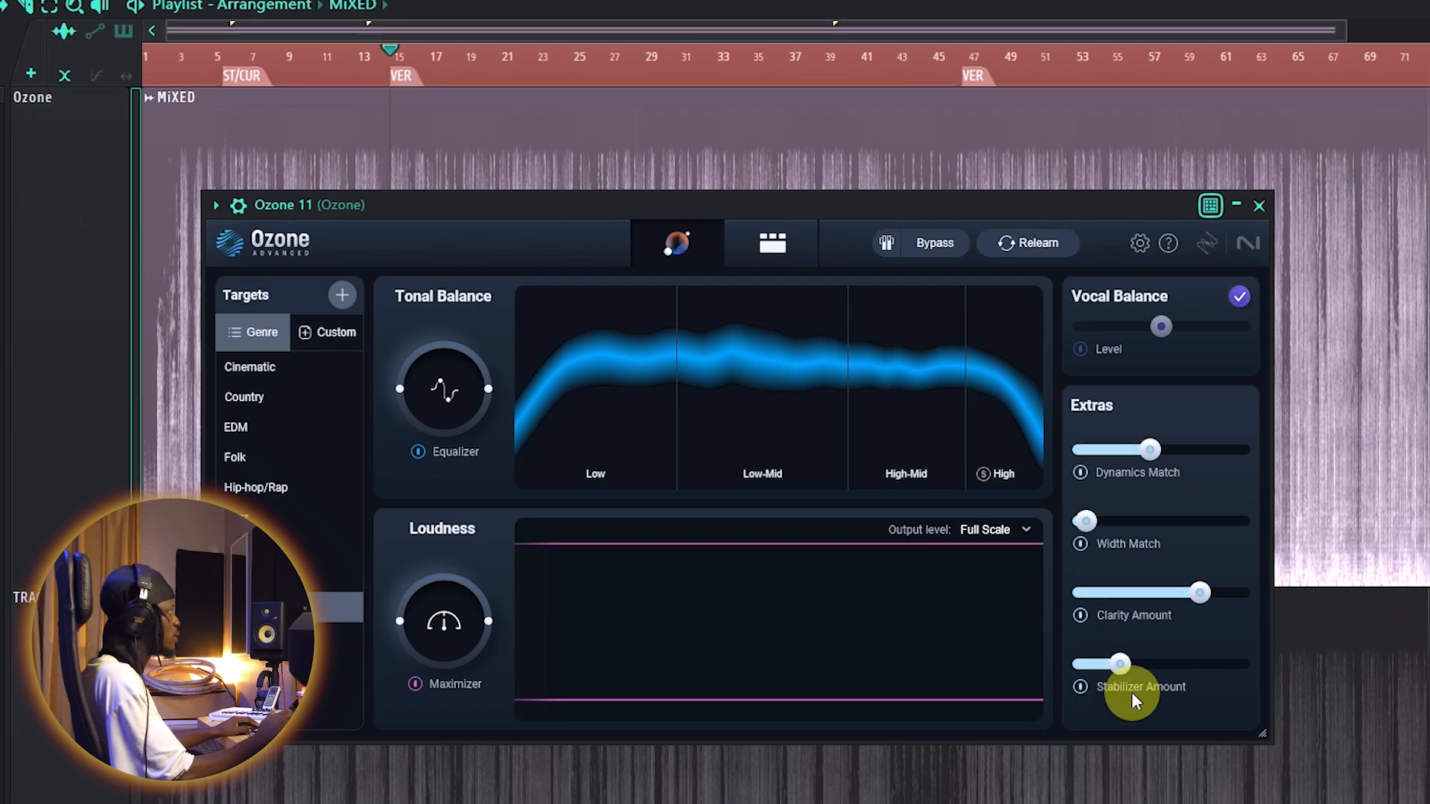
mouse_move(1113, 665)
left_mouse_down()
mouse_move(1164, 658)
mouse_move(1125, 655)
left_mouse_up()
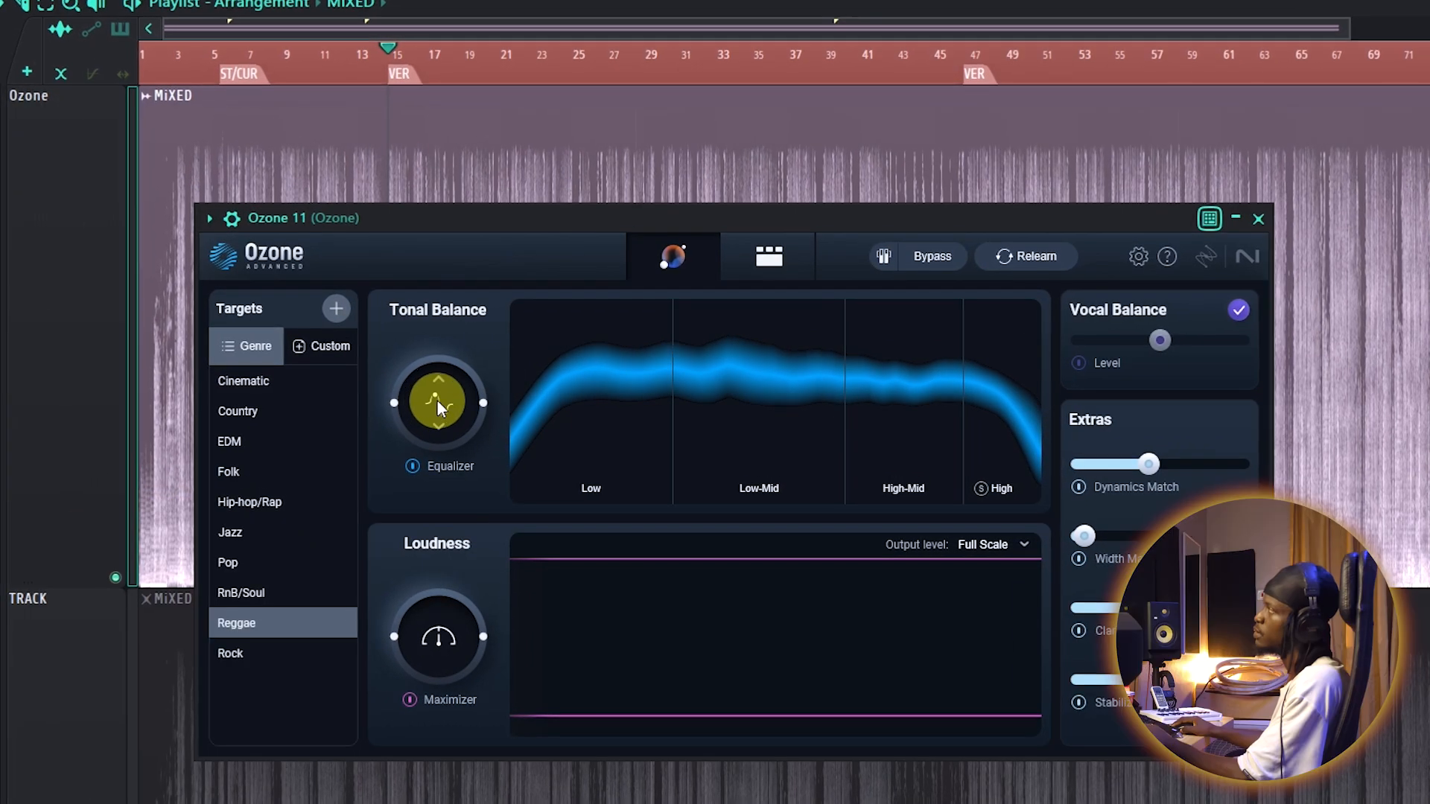
left_click_drag(455, 389, 472, 427)
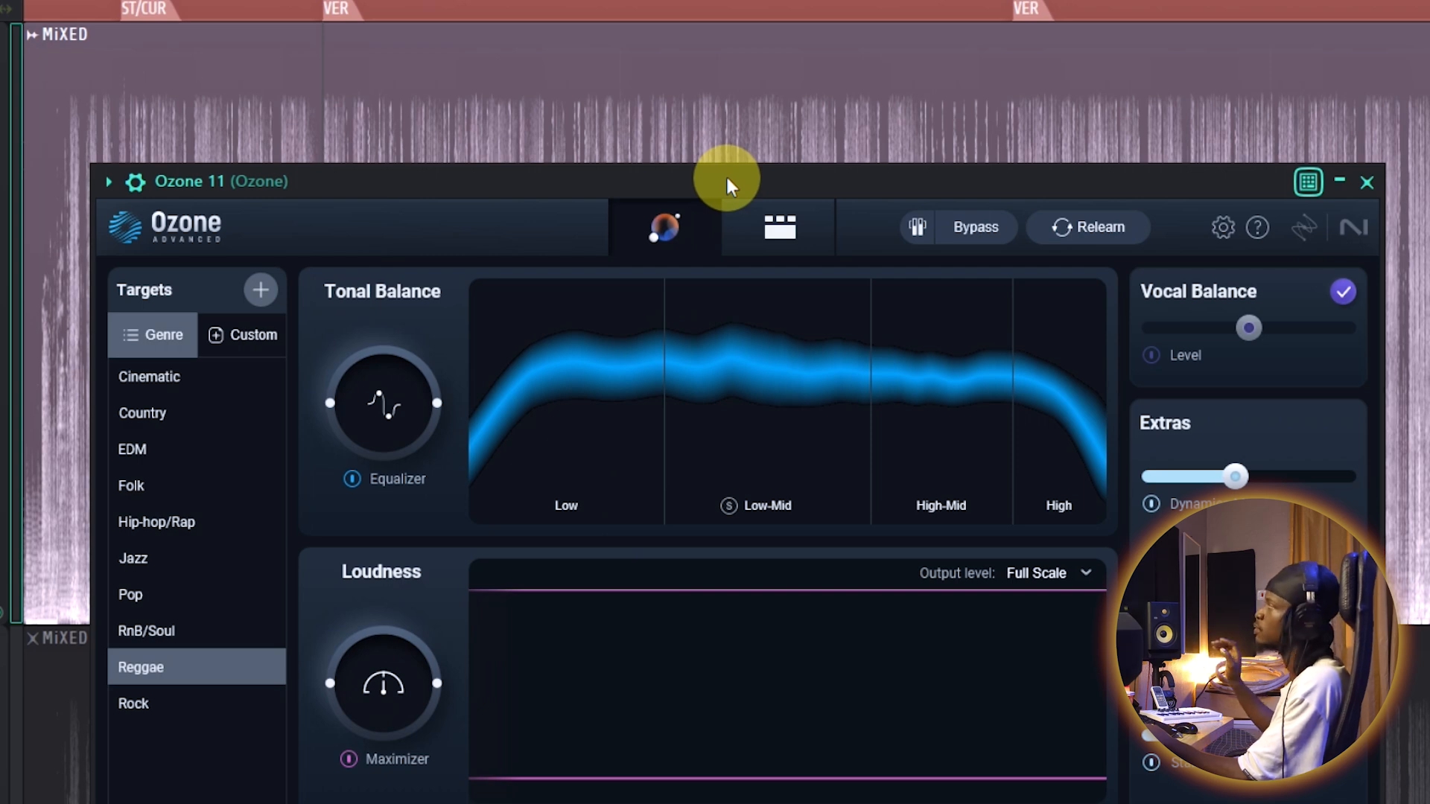
left_click_drag(725, 178, 737, 133)
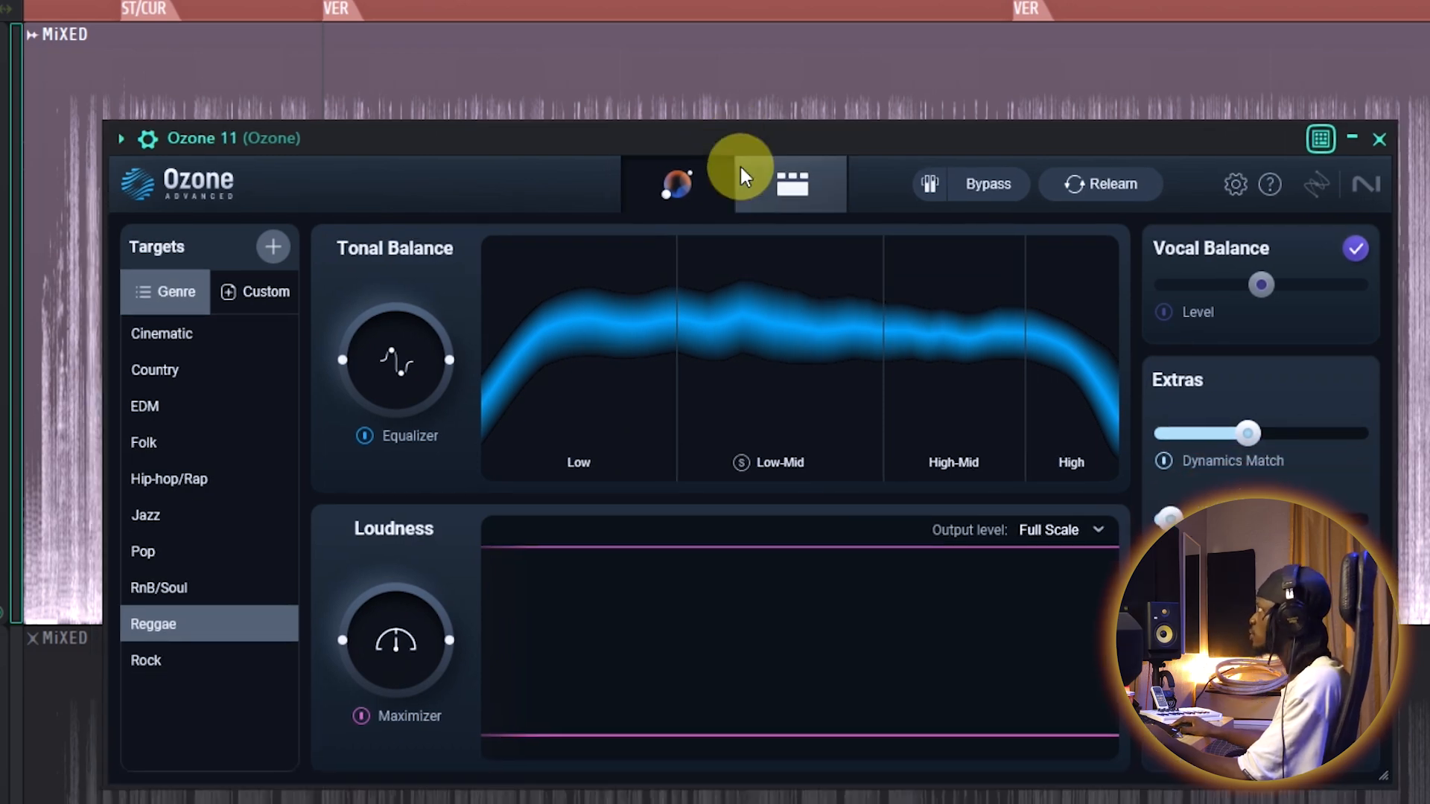
- Open the detailed module chain and review the Equalizer 1, Impact, Imager, Clarity and Stabilizer settings
left_click(803, 203)
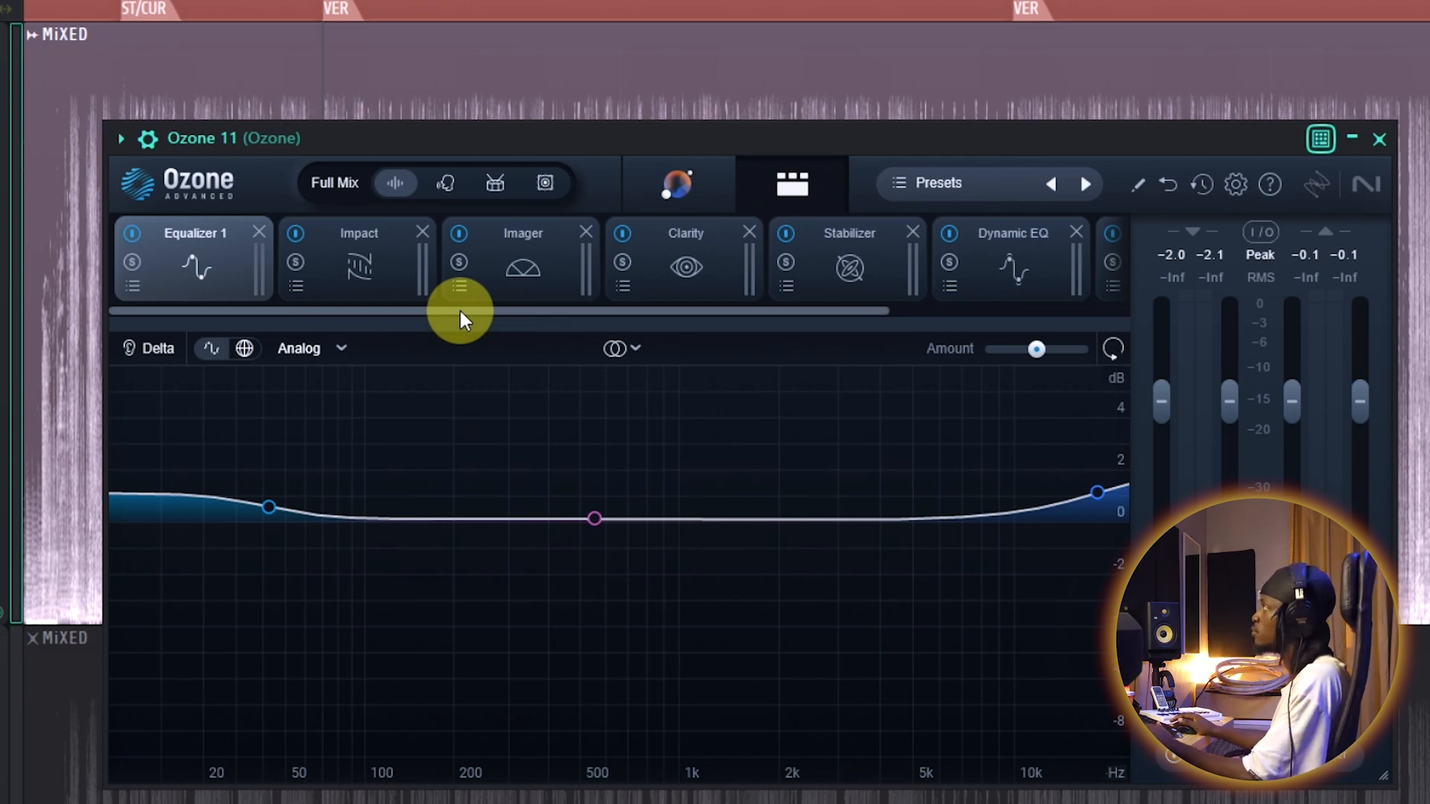
left_click(342, 262)
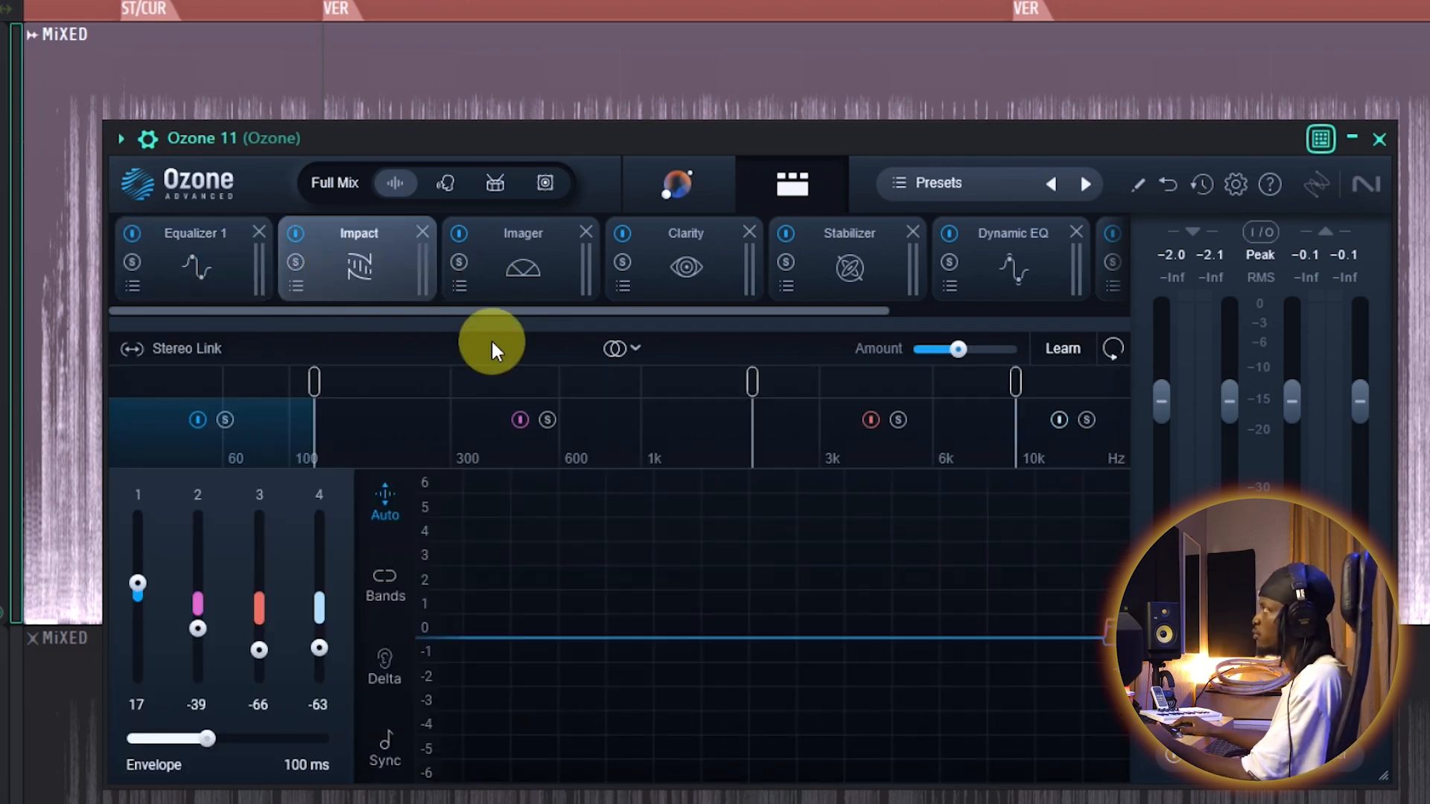
left_click(532, 290)
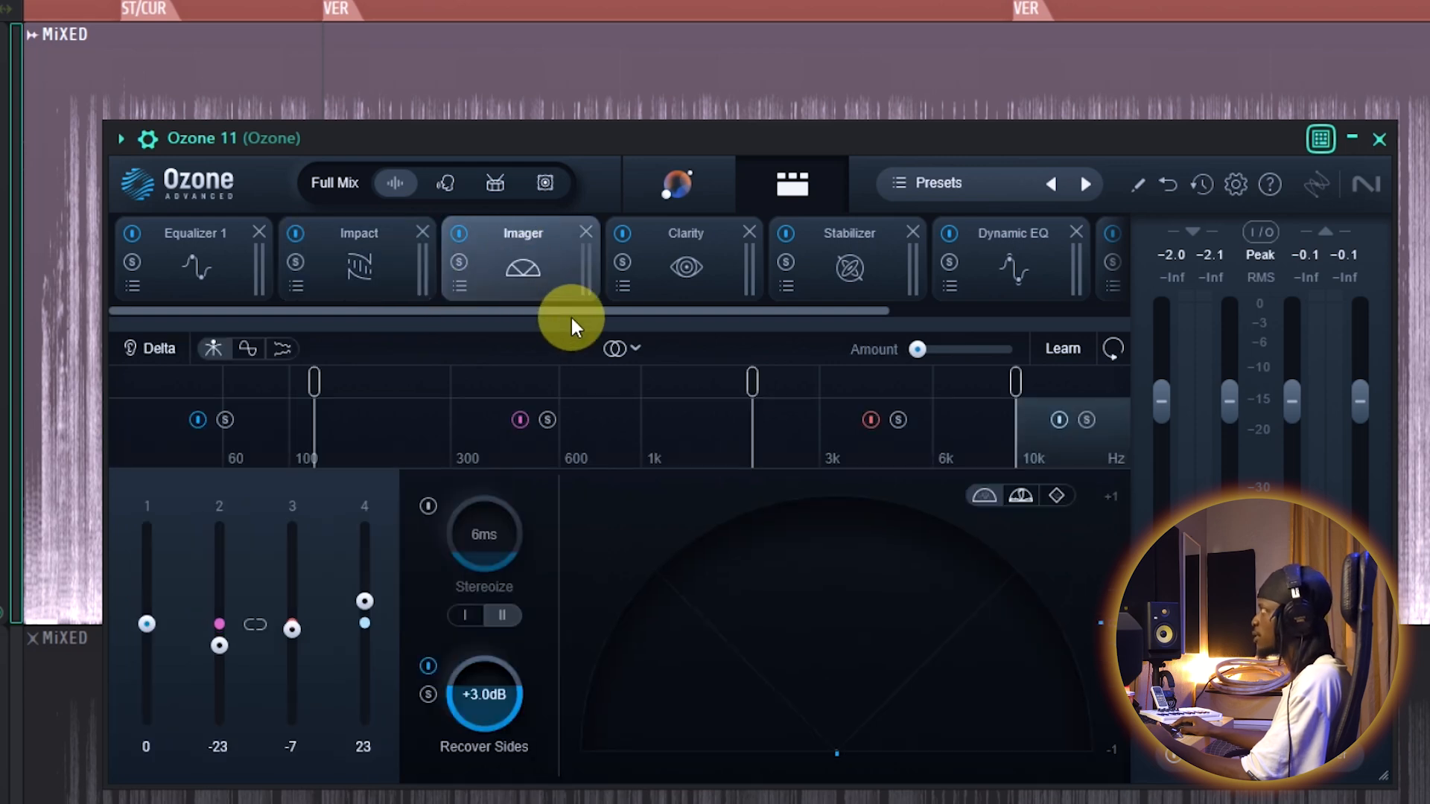
left_click(192, 263)
left_click(360, 257)
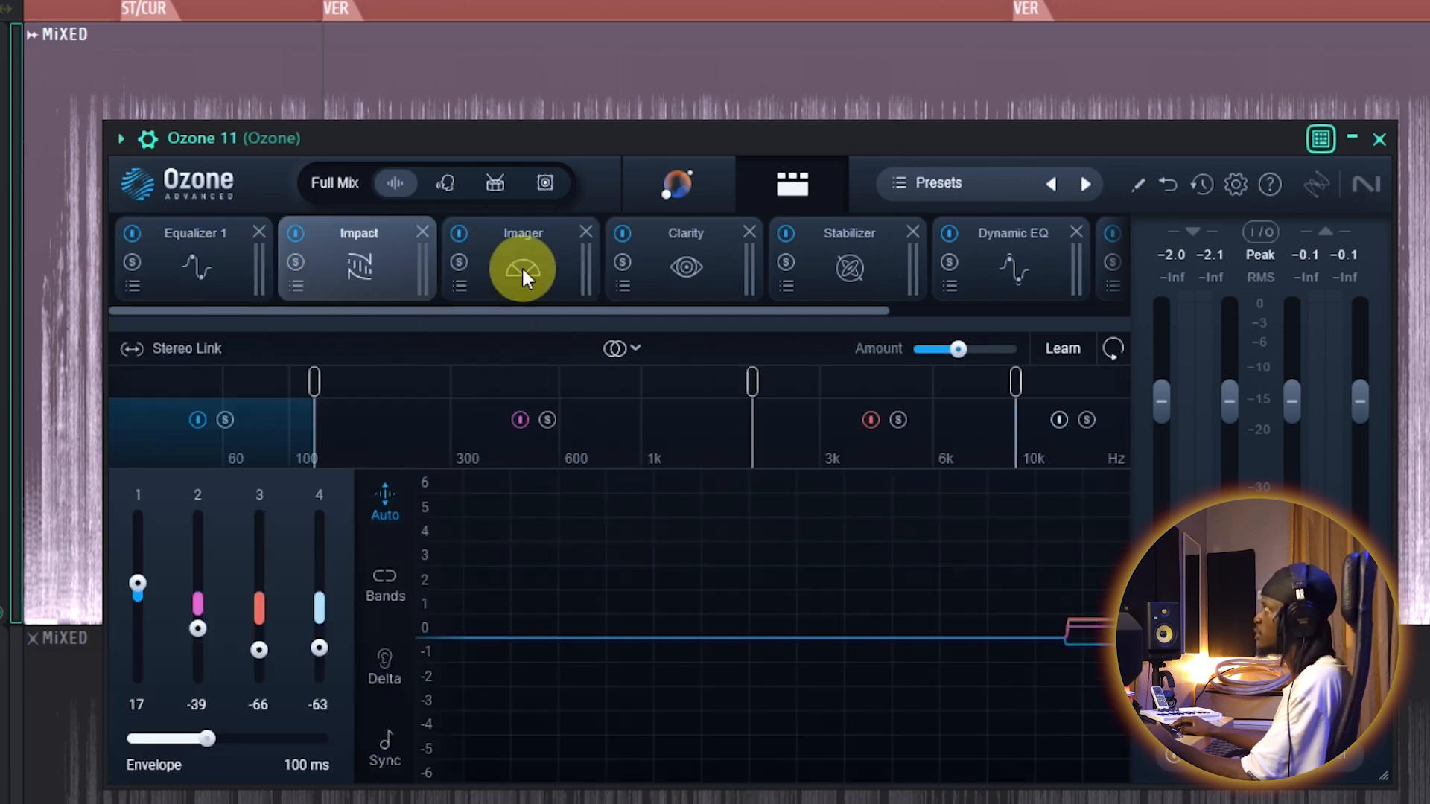
left_click(686, 275)
left_click(827, 270)
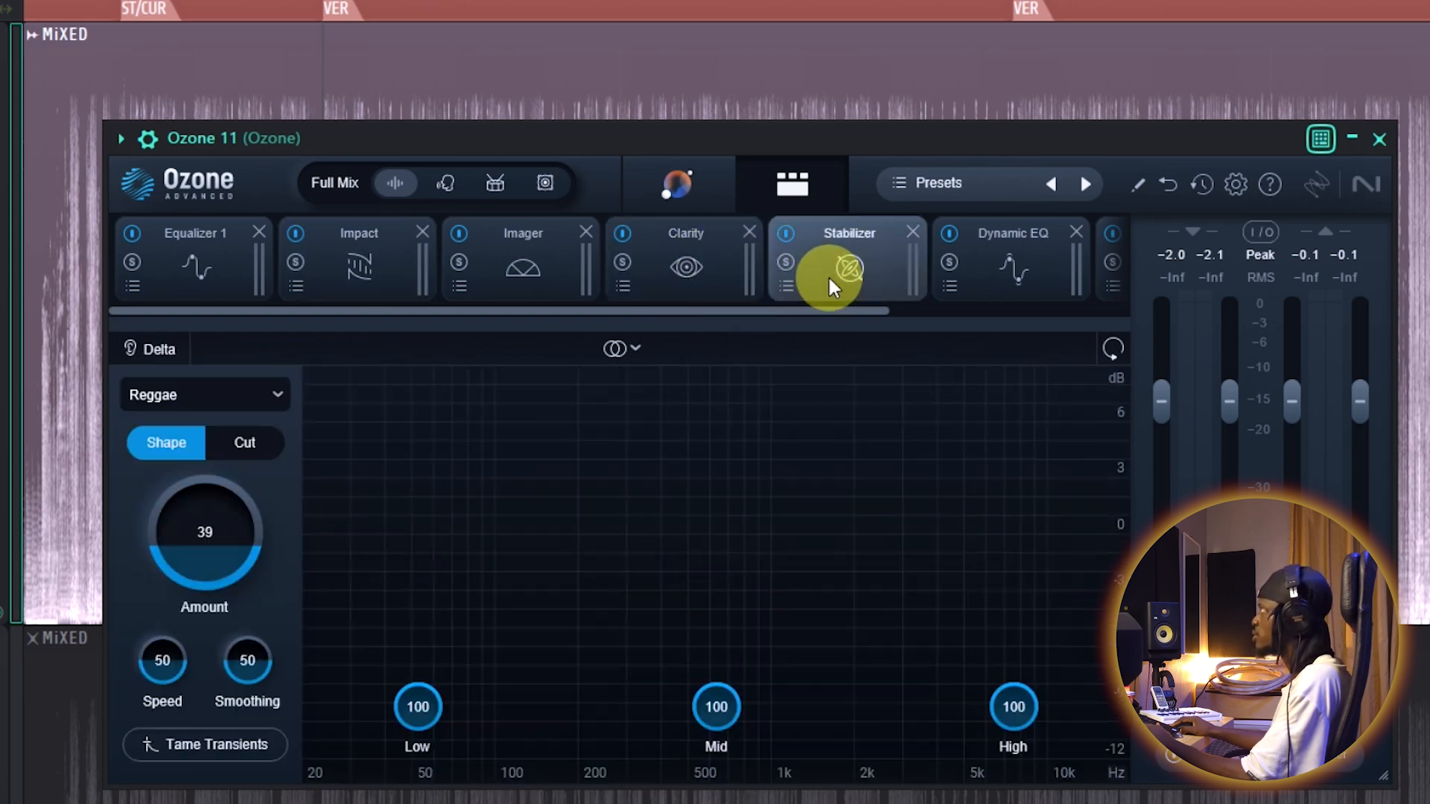
- Review the Dynamic EQ and Maximizer settings and the list of modules that can be added to the chain
left_click_drag(729, 311, 887, 319)
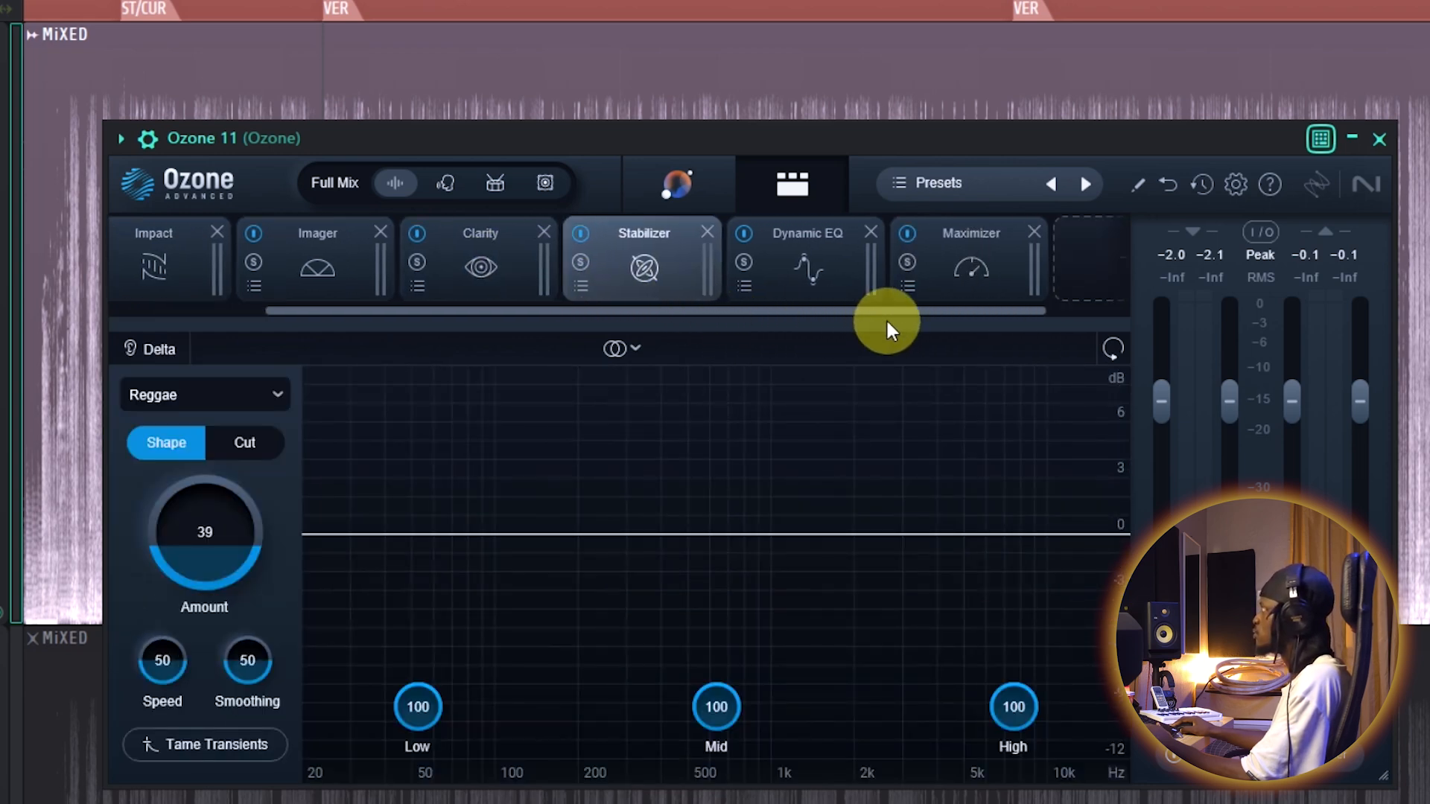
left_click(865, 264)
left_click(980, 248)
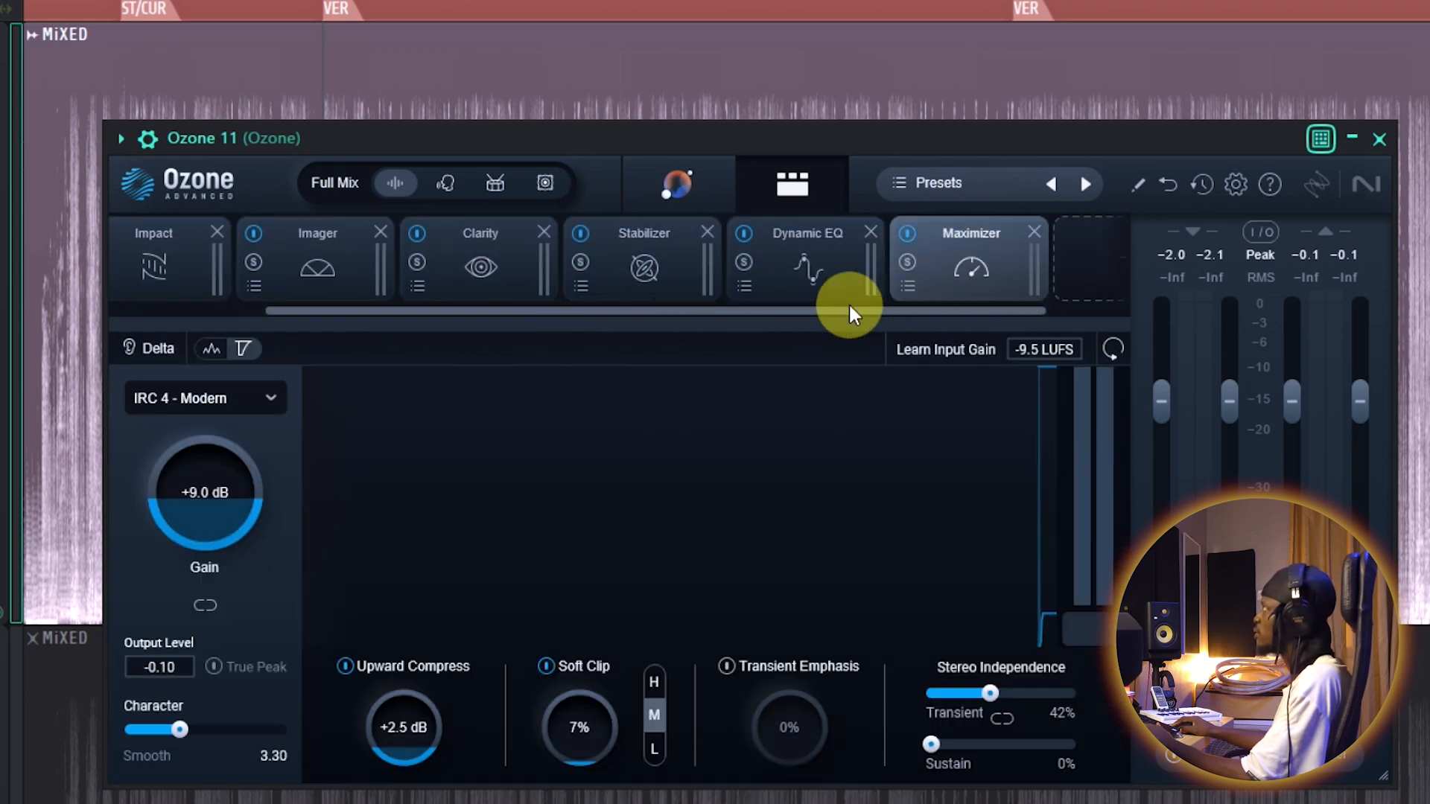
left_click_drag(801, 307, 894, 320)
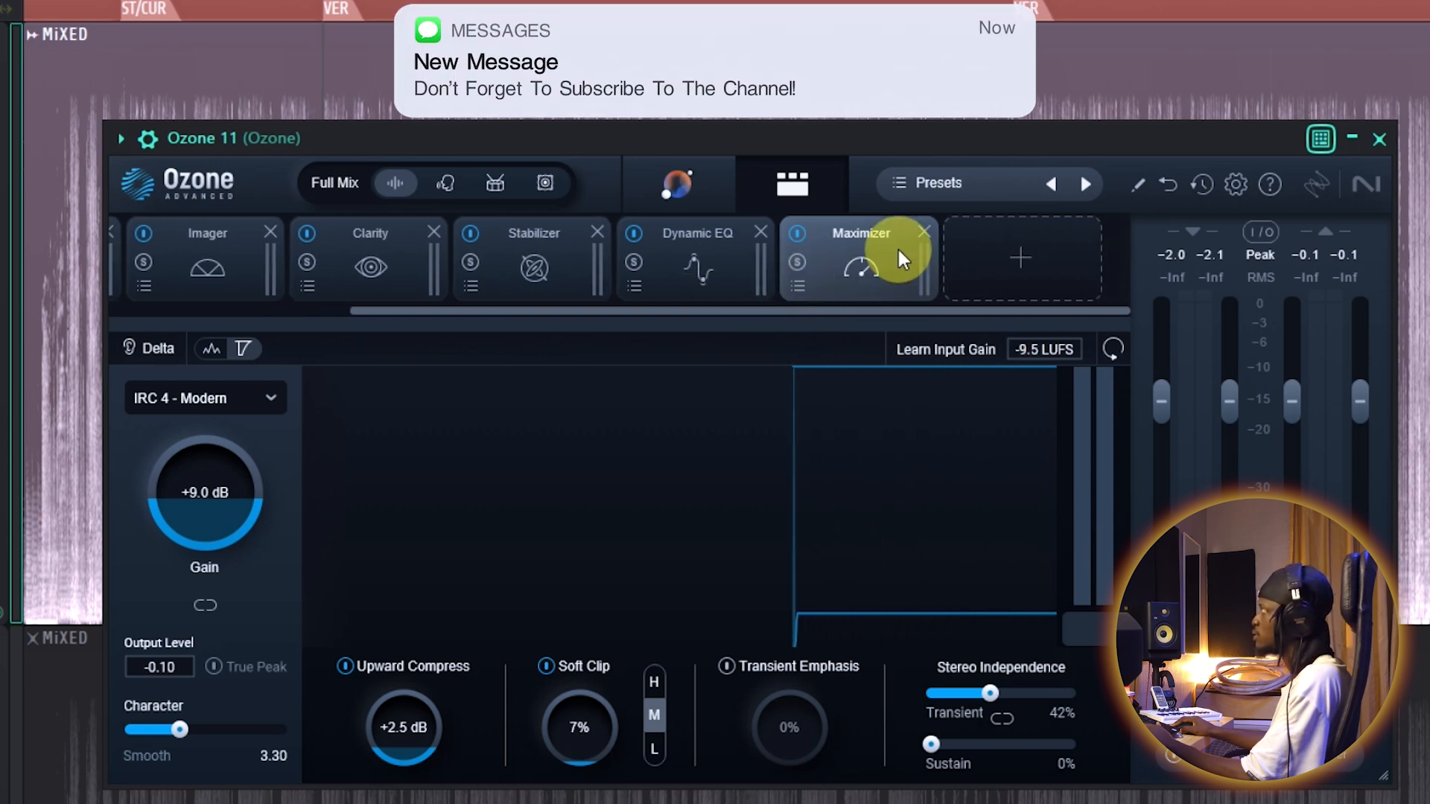
left_click(1033, 262)
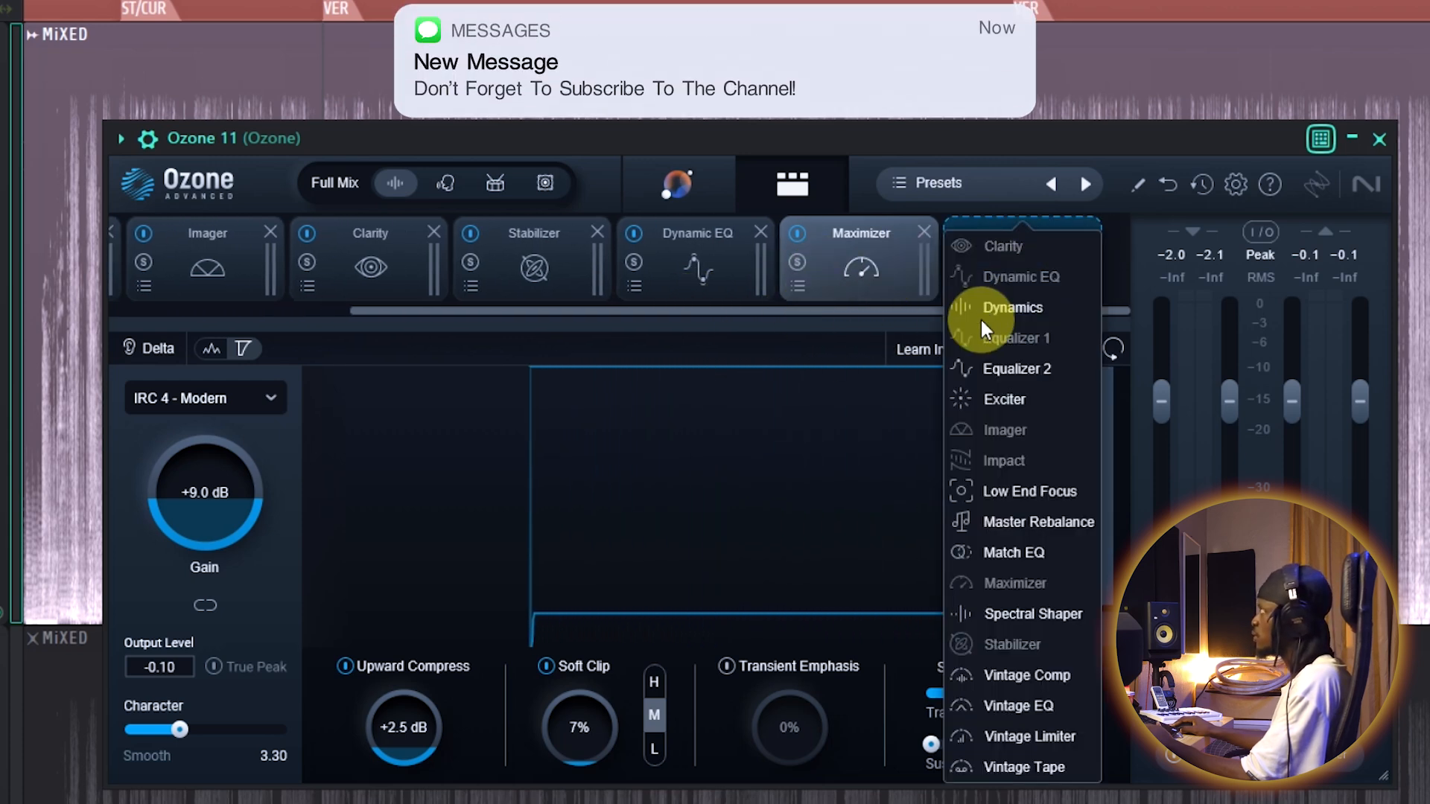
left_click(860, 282)
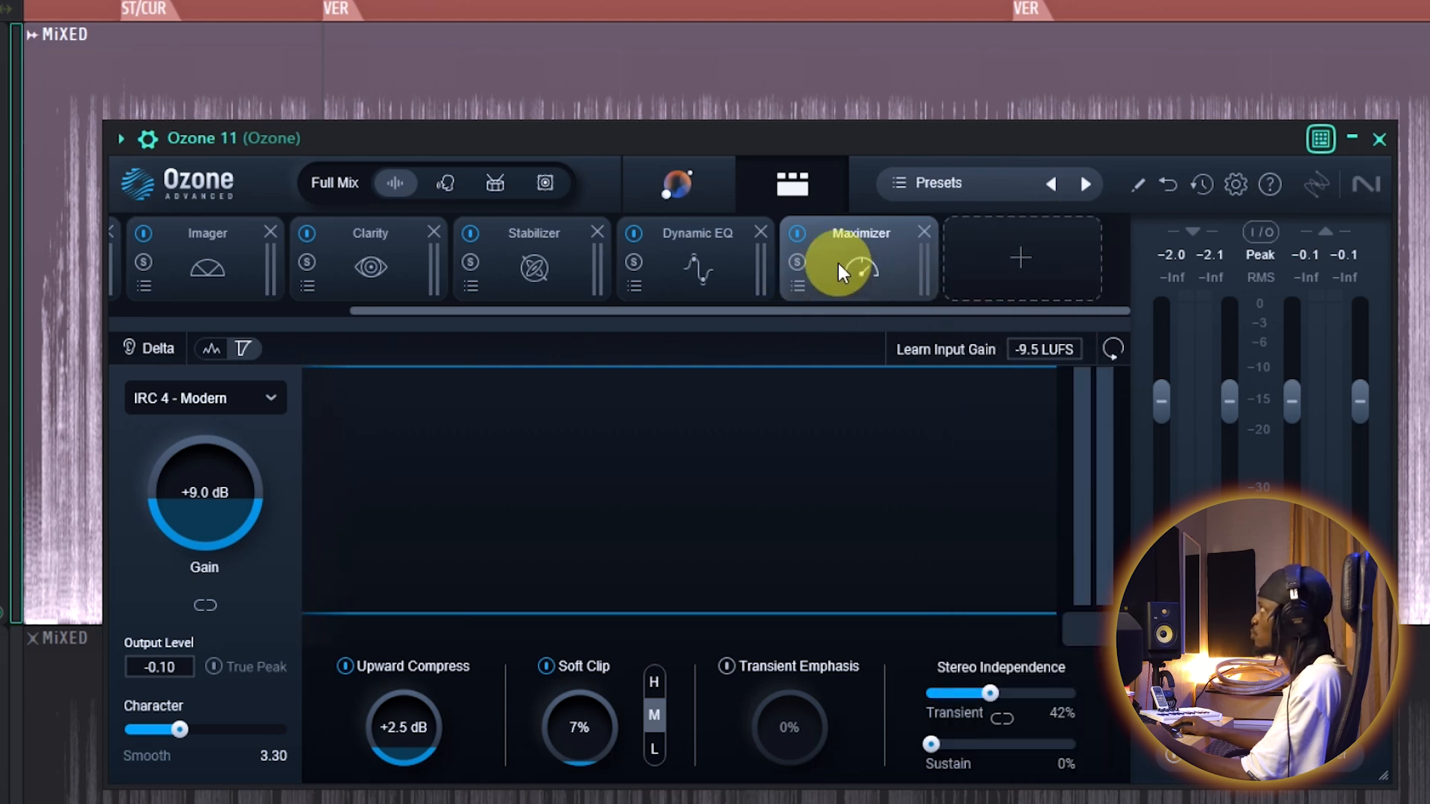
- Try Dynamic EQ after Maximizer in the module chain, and restore the original order
left_click_drag(775, 258, 869, 264)
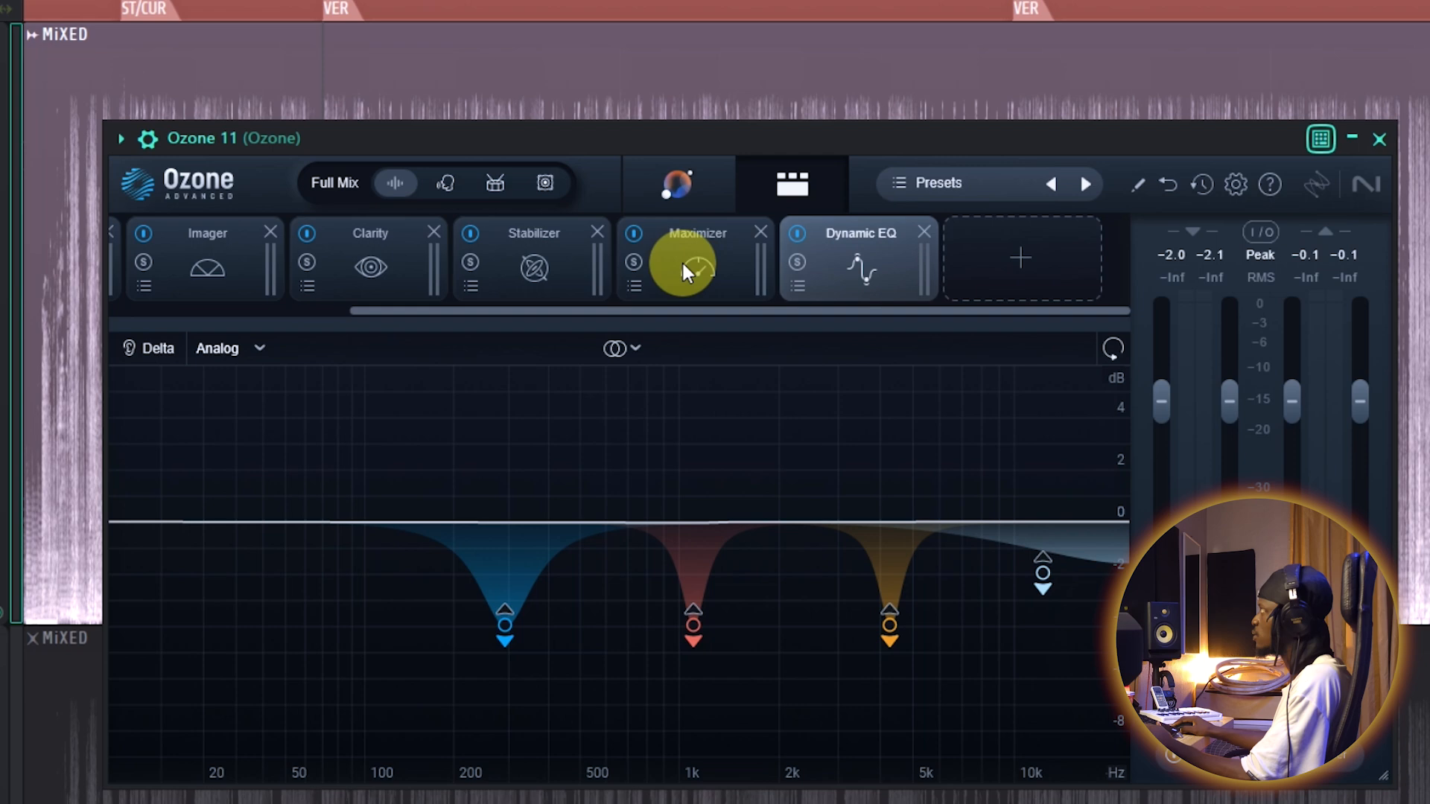
left_click_drag(687, 272, 862, 271)
left_click_drag(696, 271, 910, 265)
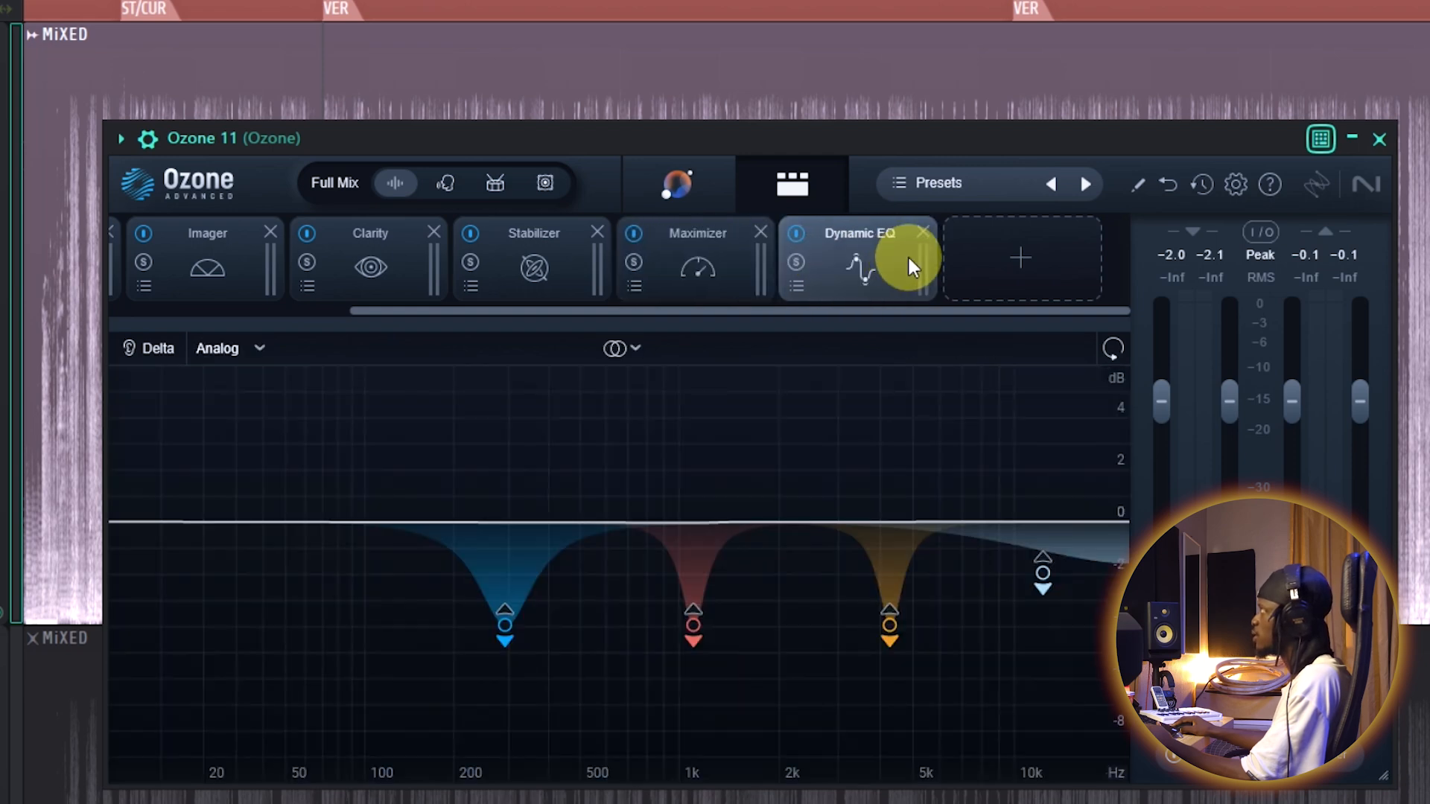
left_click_drag(708, 249, 852, 249)
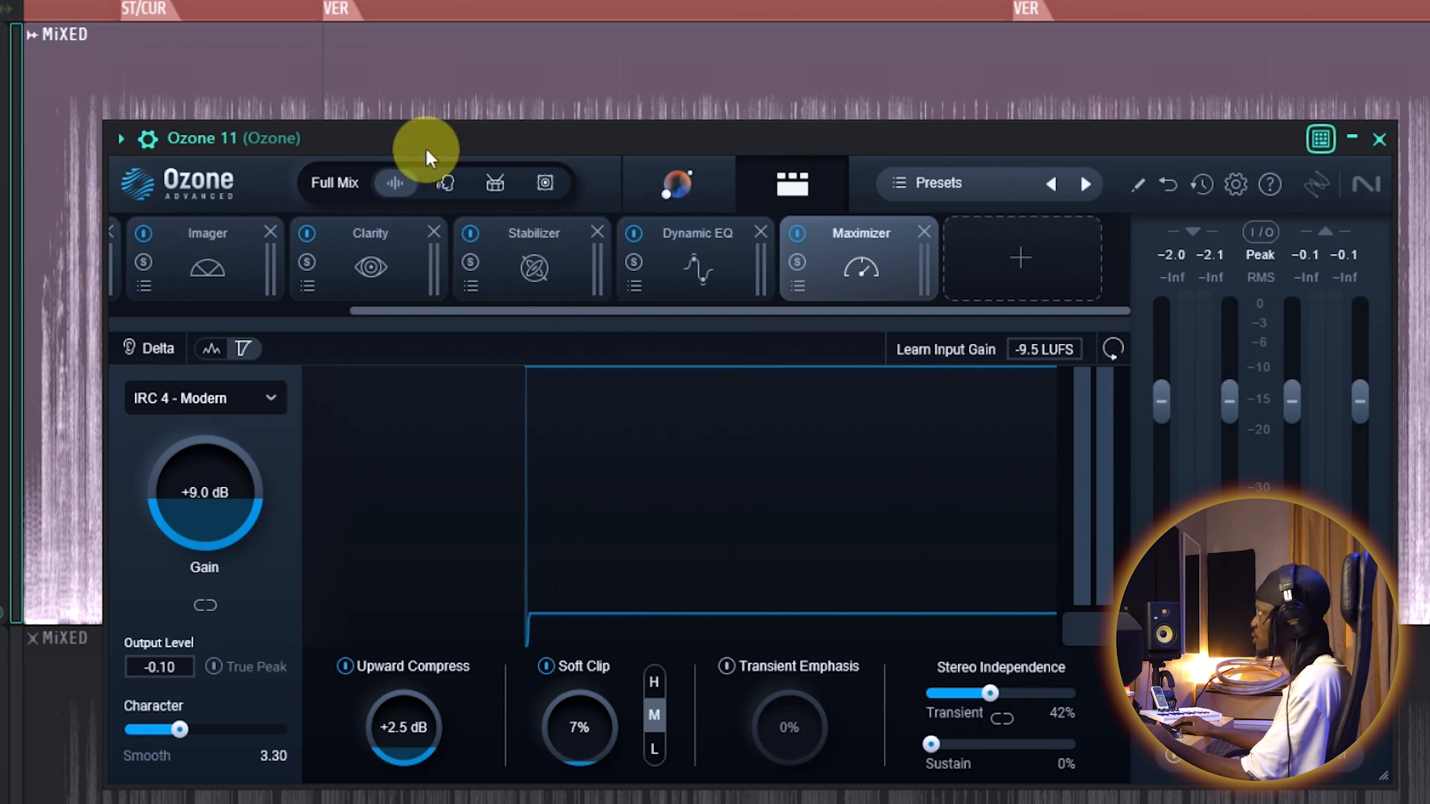
- Play the track from the start of the verse and watch how Stabilizer and Clarity process it
left_click_drag(850, 133, 852, 117)
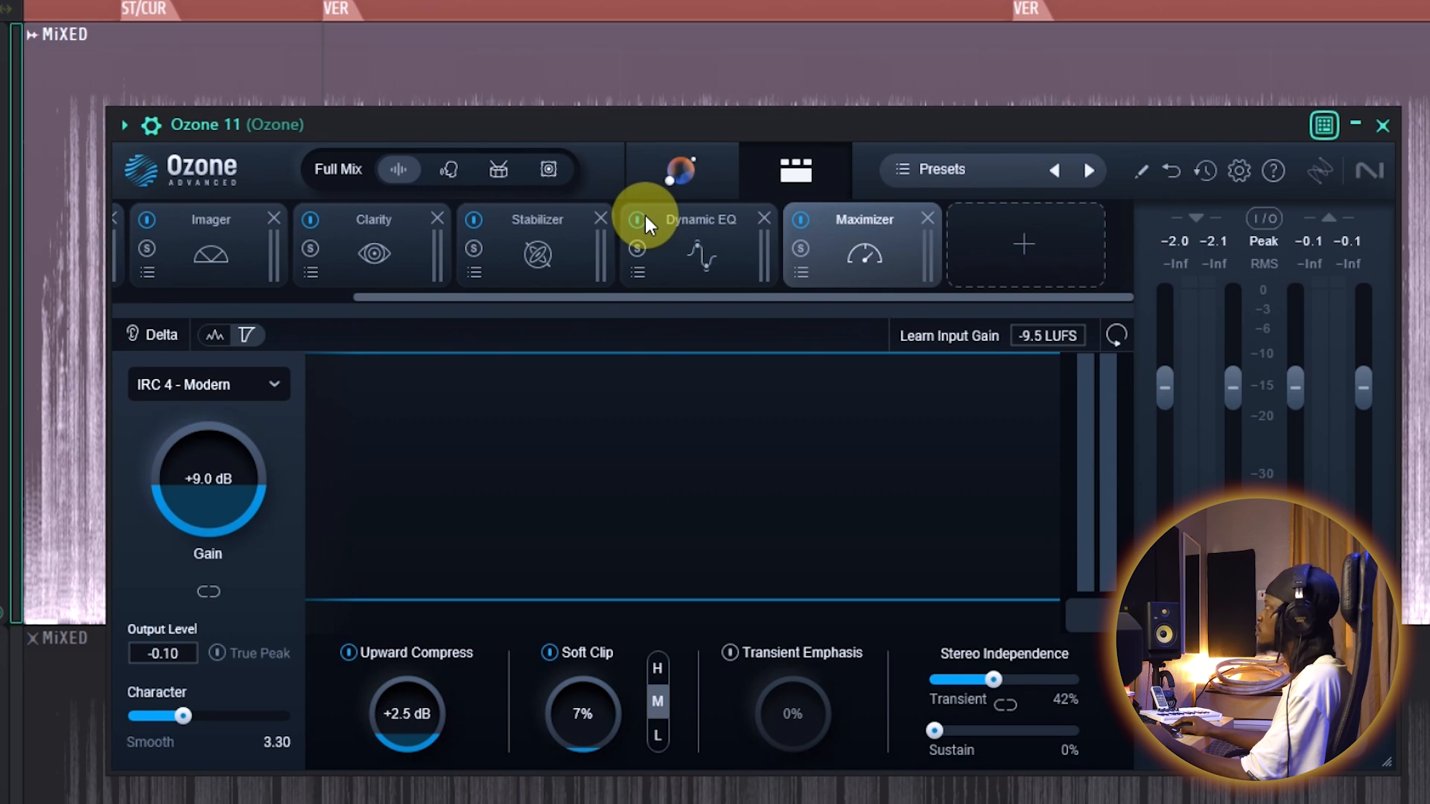
left_click_drag(671, 296, 387, 296)
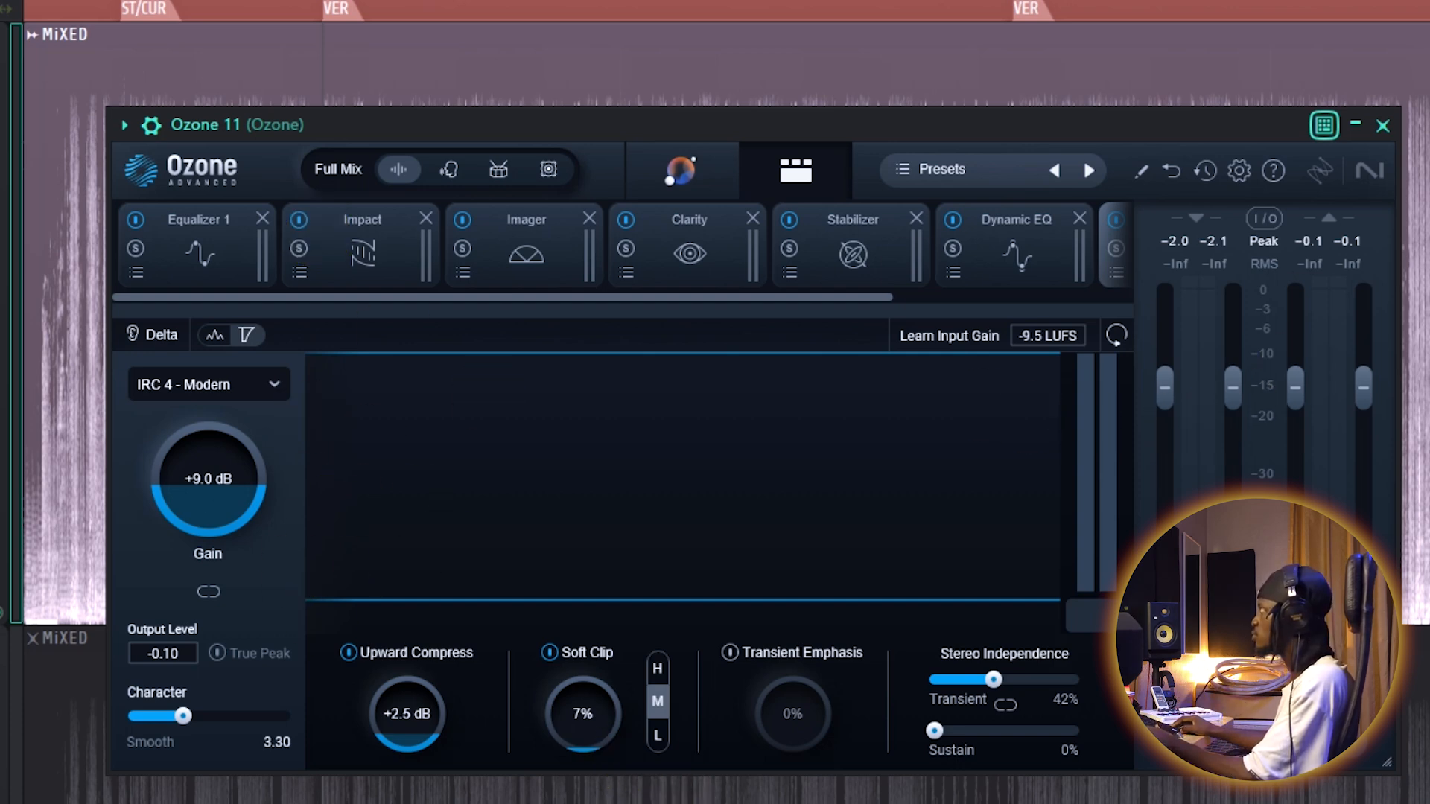
mouse_move(662, 127)
left_mouse_down()
mouse_move(637, 125)
mouse_move(676, 128)
left_mouse_up()
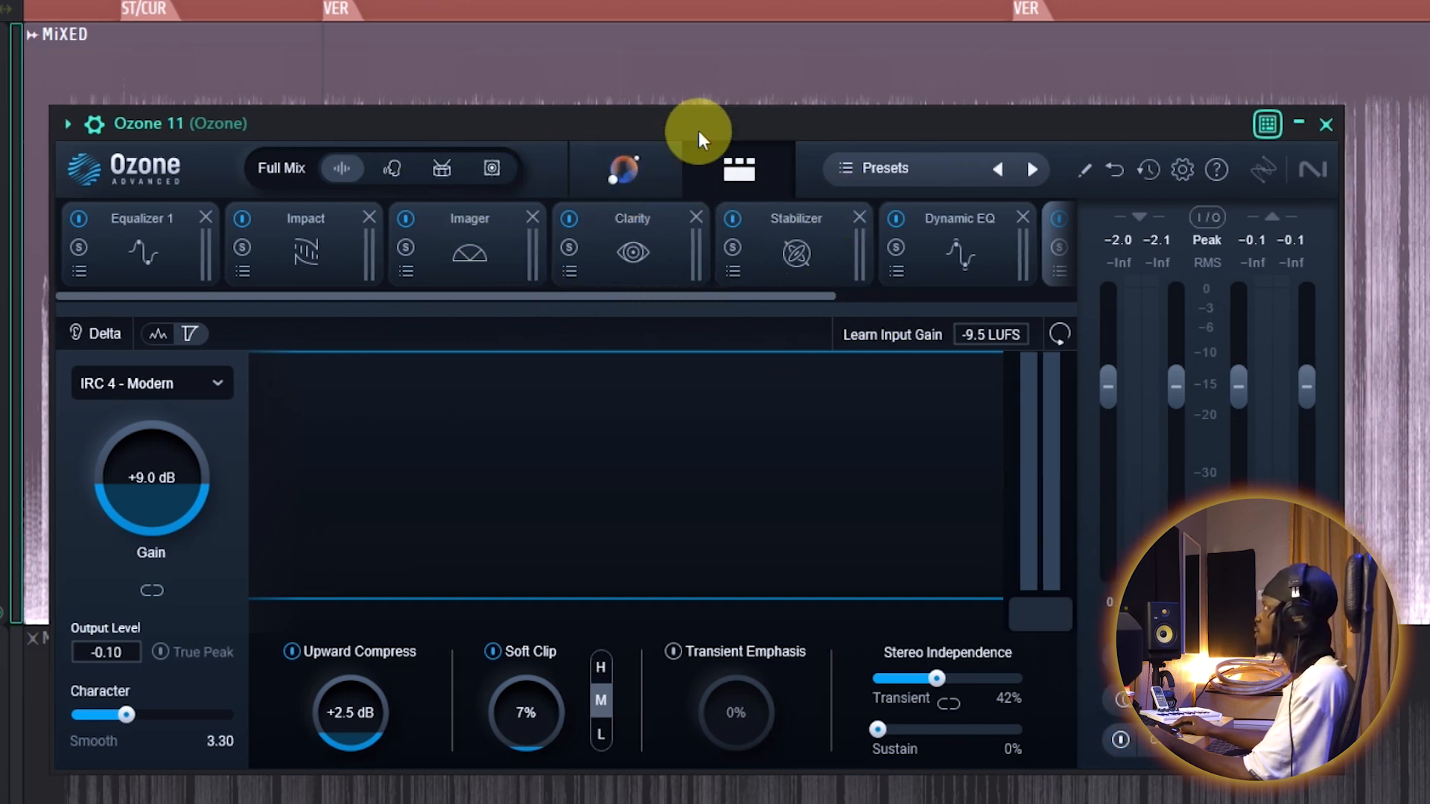
key("space")
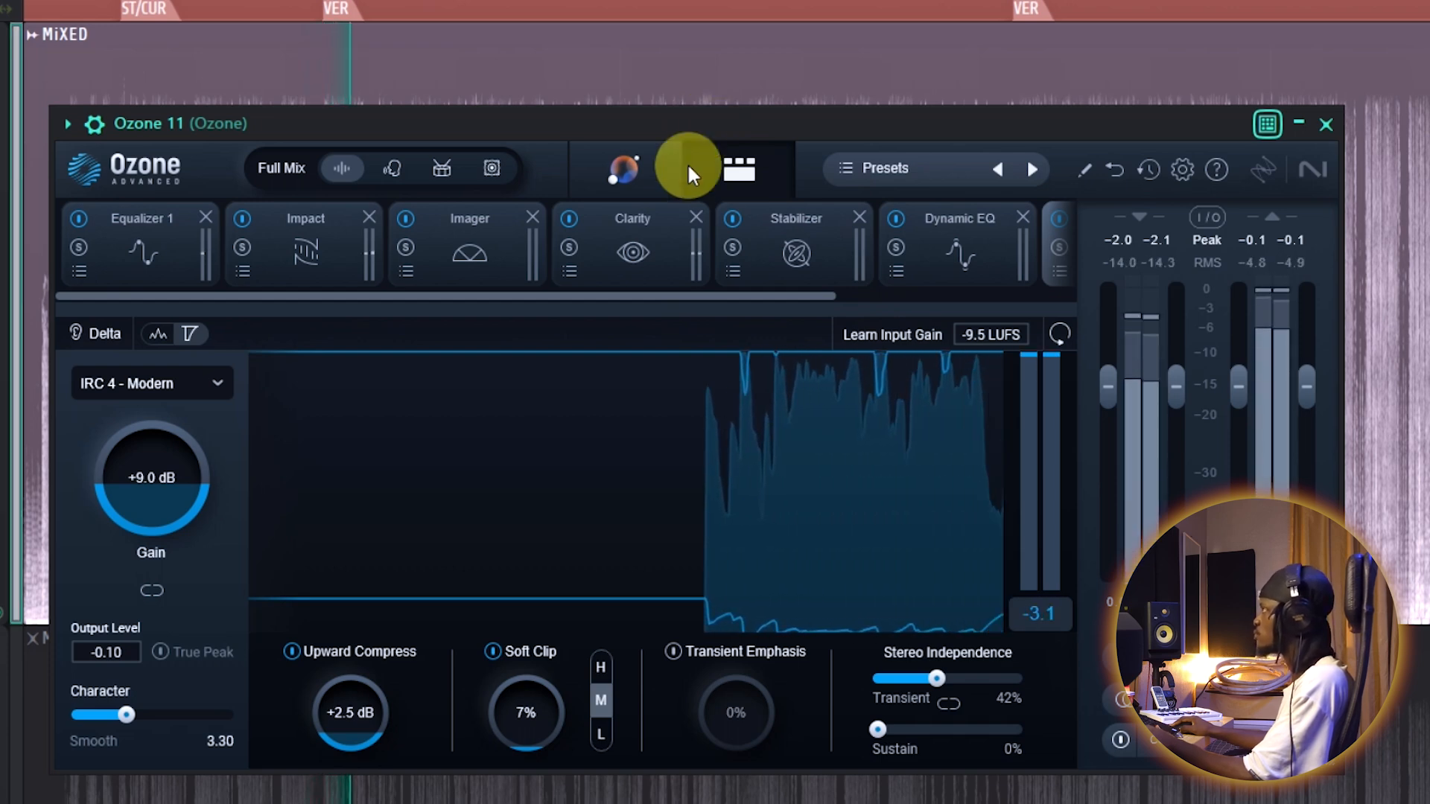
left_click(797, 226)
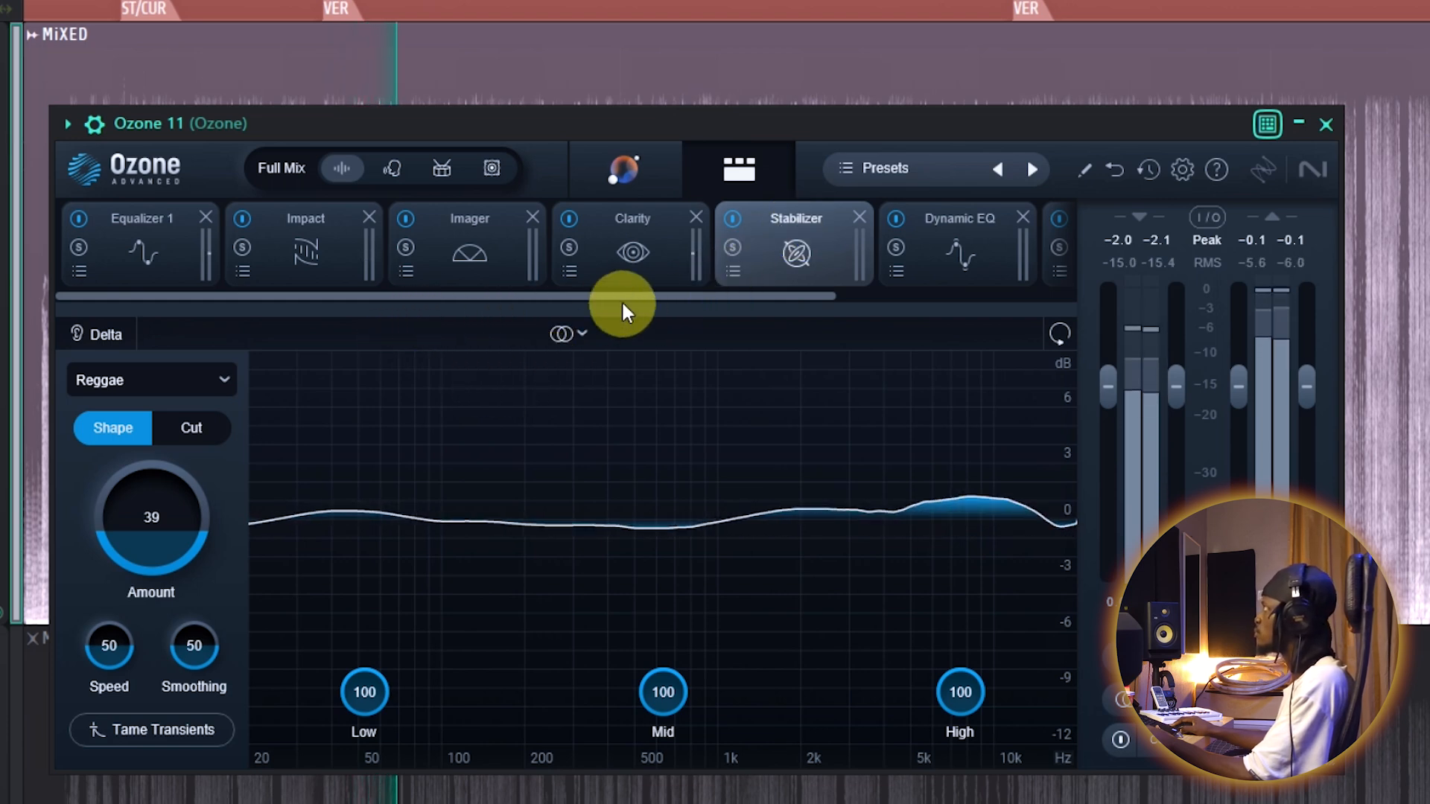
left_click(642, 252)
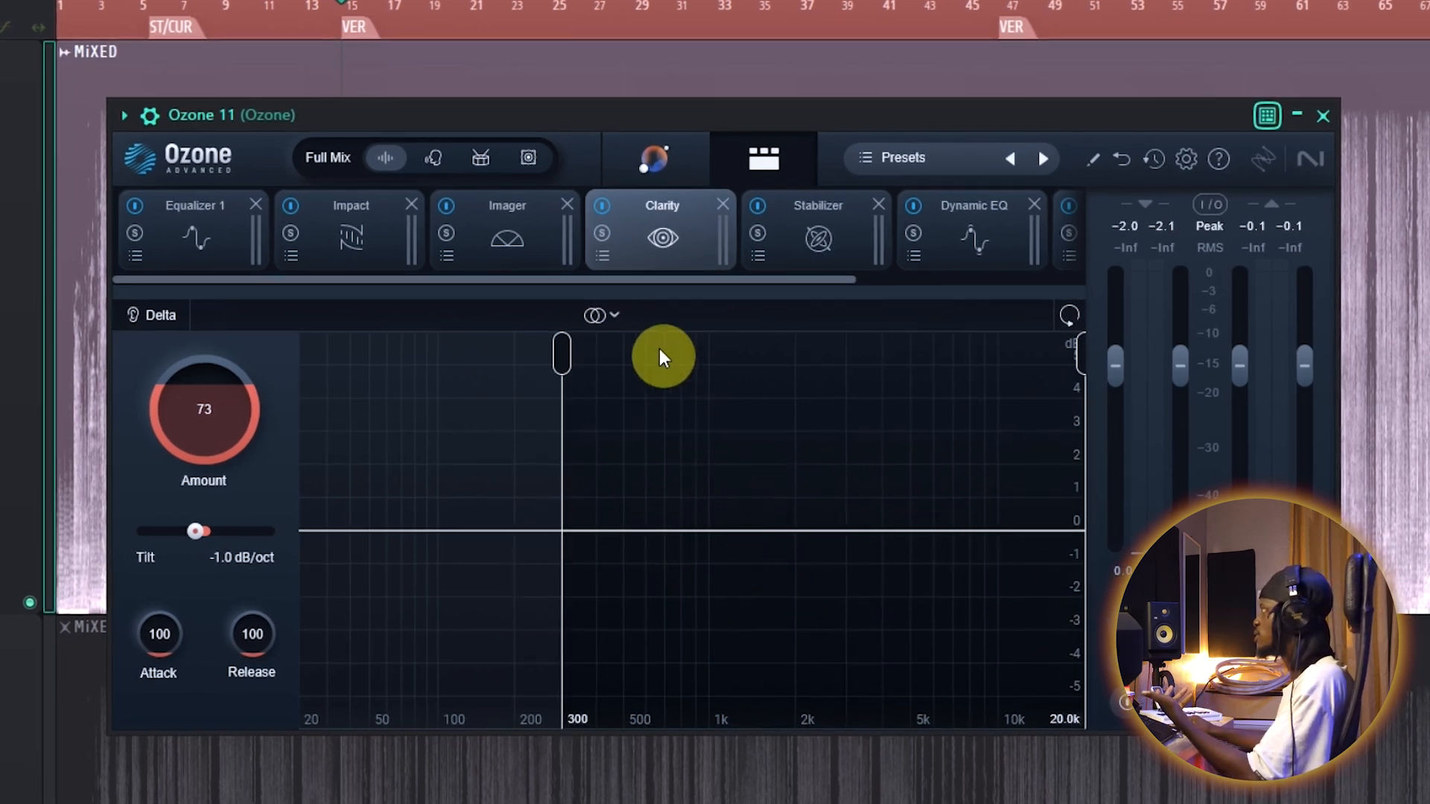
- Load the Lead Vocal Presence preset in the Clarity module and play the track to hear it
left_click(602, 256)
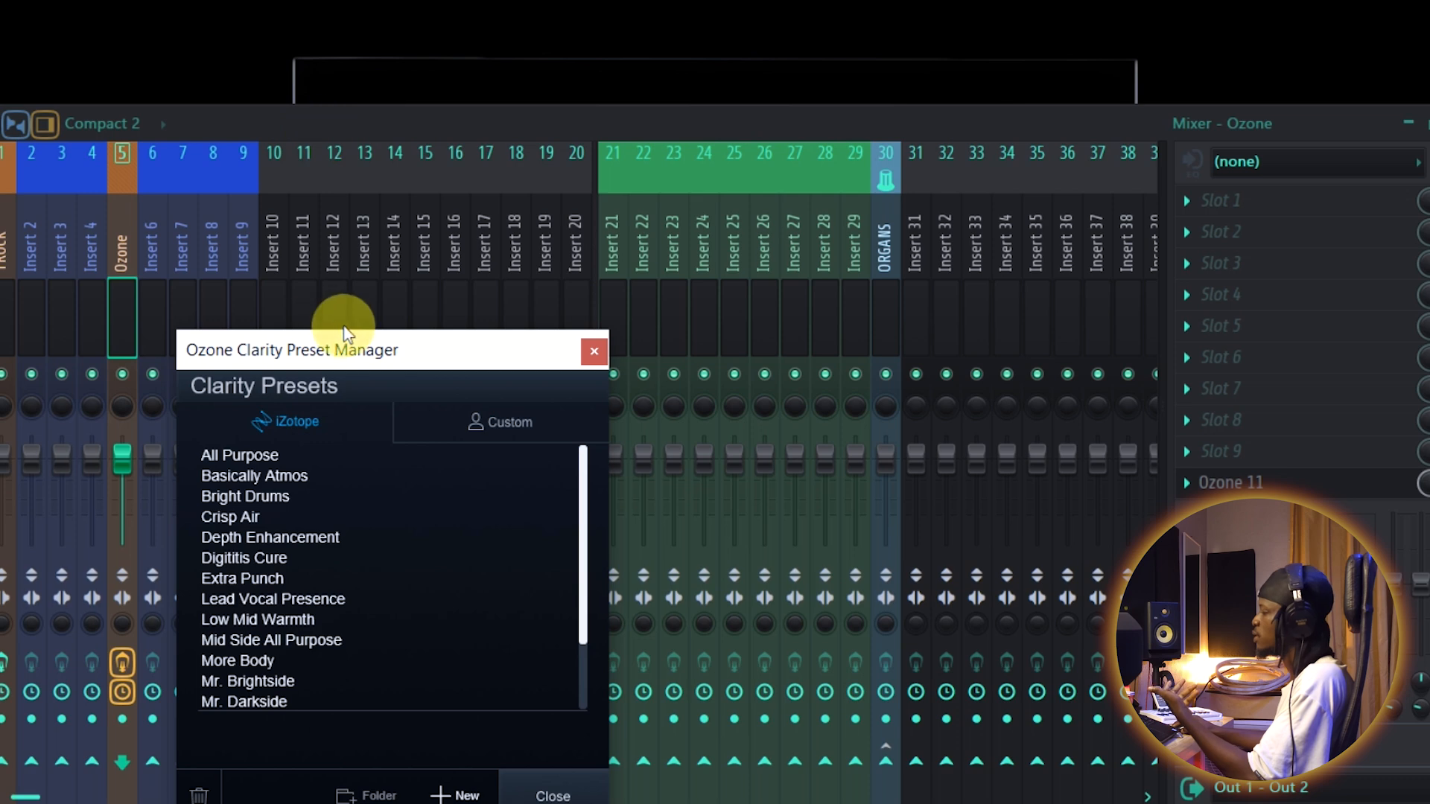
left_click_drag(576, 246, 570, 6)
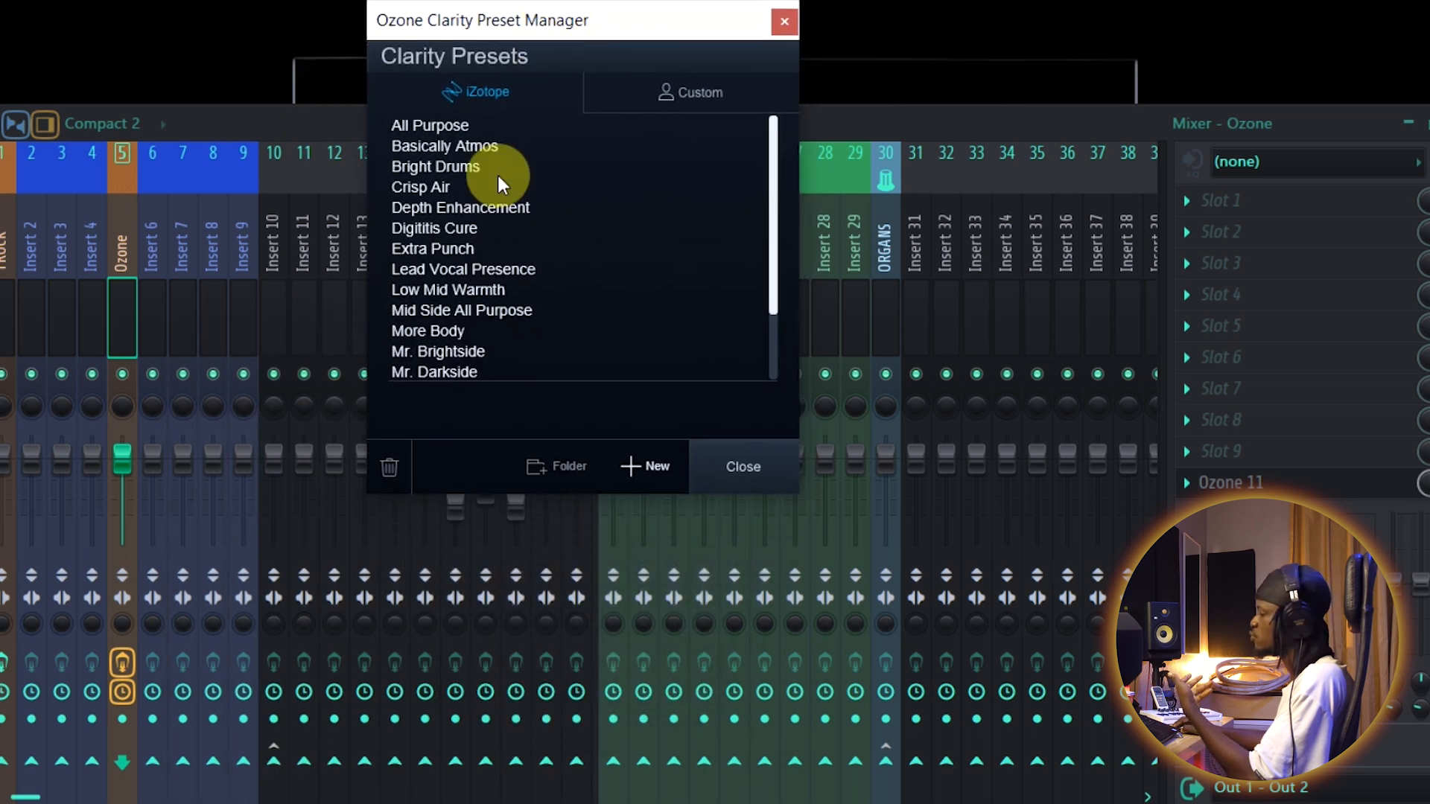
left_click(457, 270)
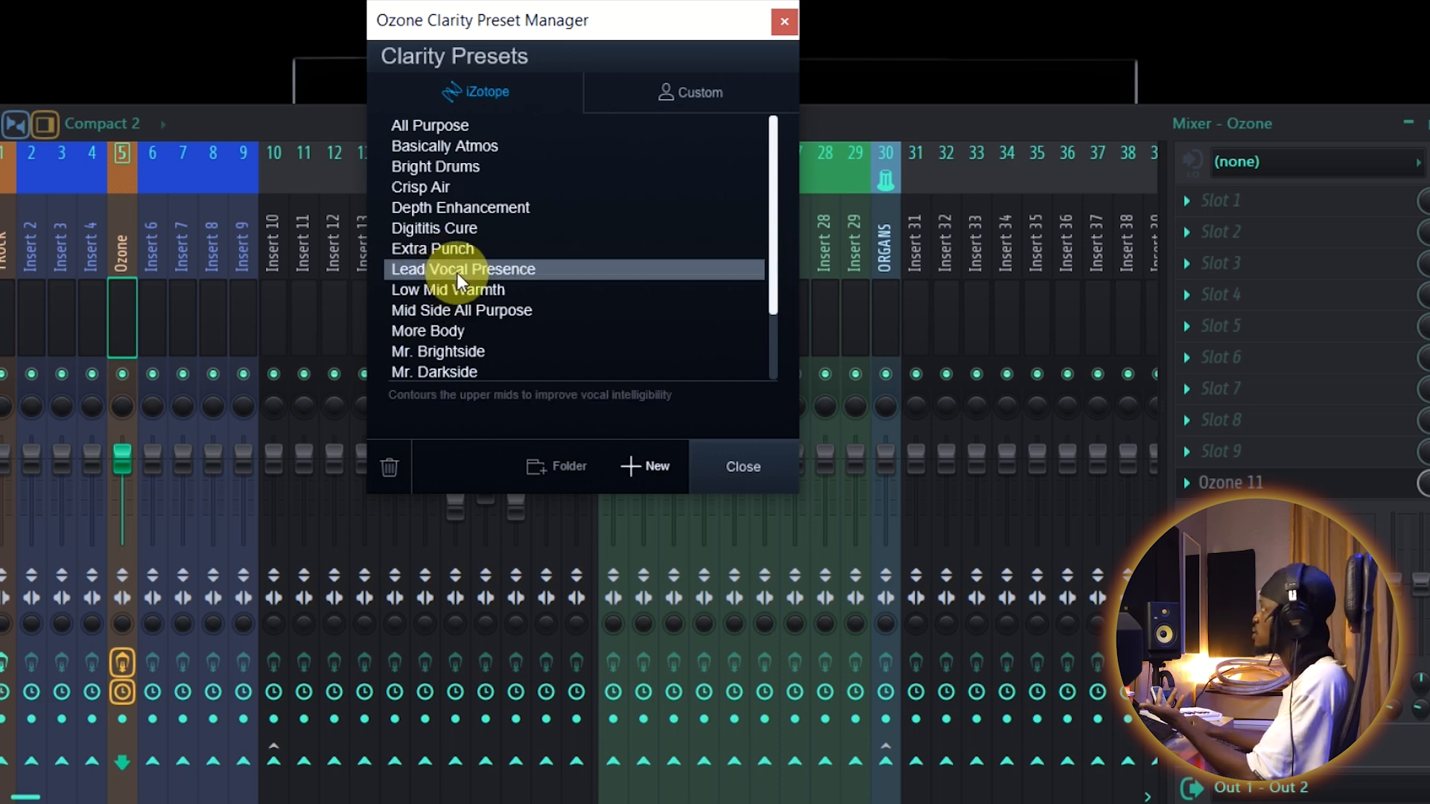
left_click(781, 28)
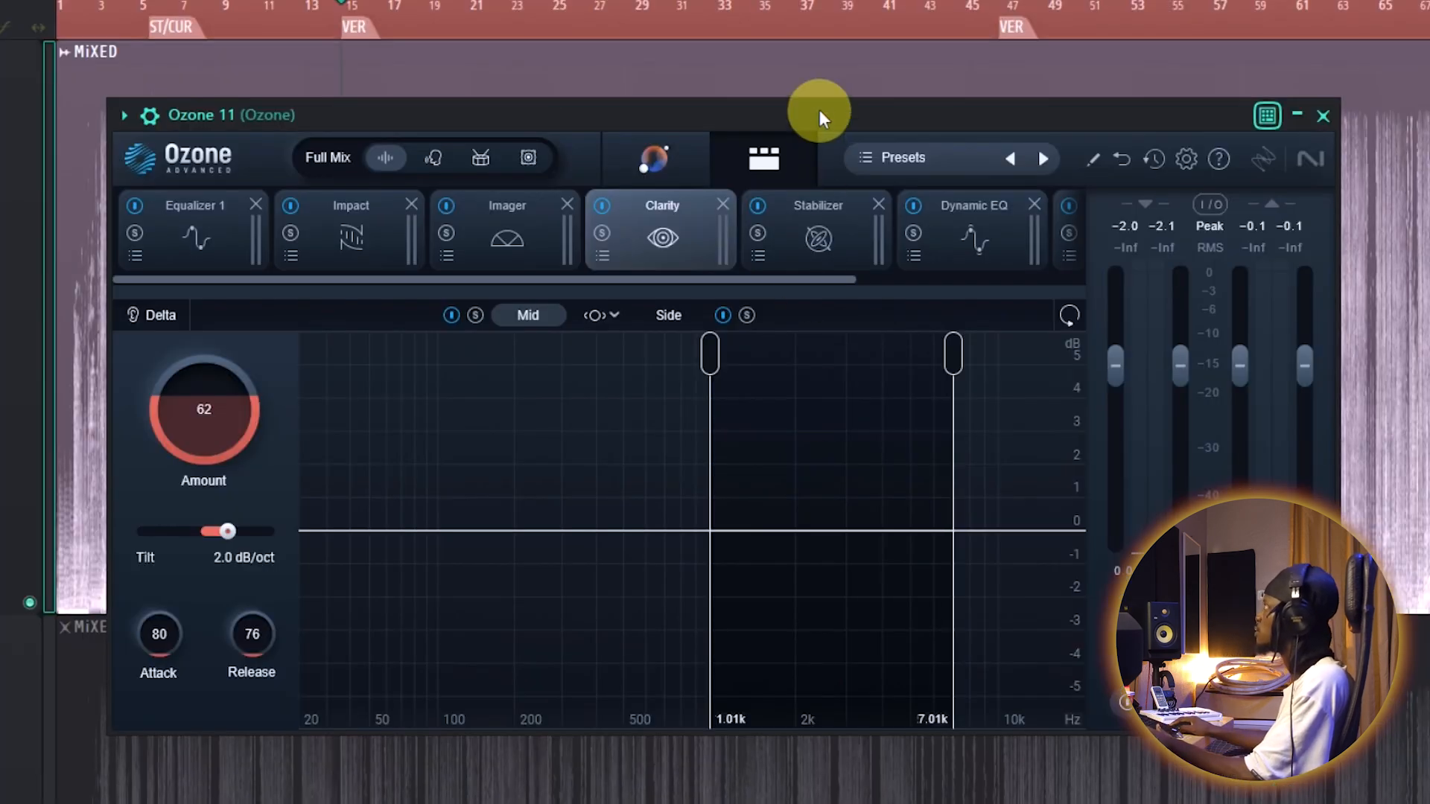
key("space")
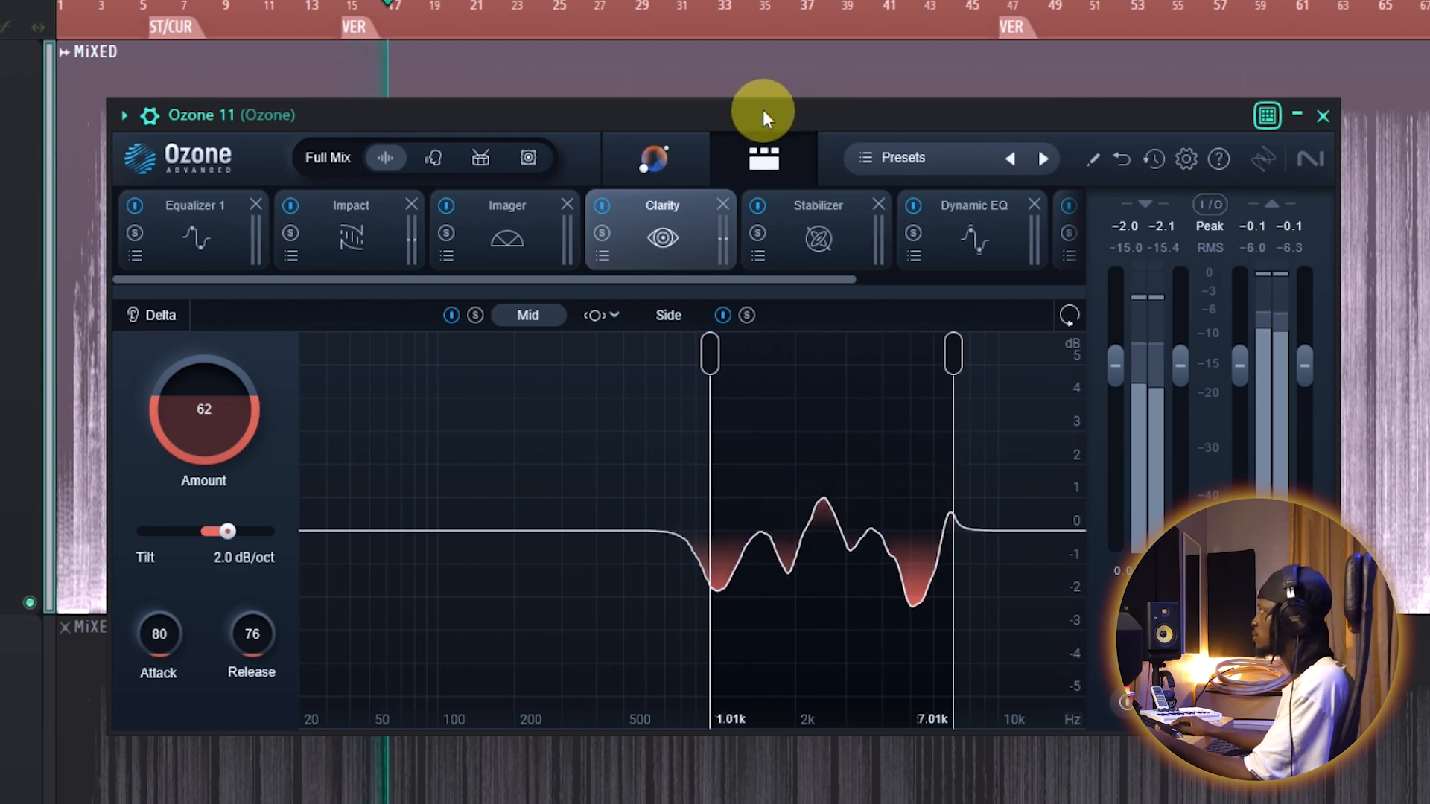
- Try the Convert To Mono preset on the Imager module, and undo the recent module changes
left_click(528, 242)
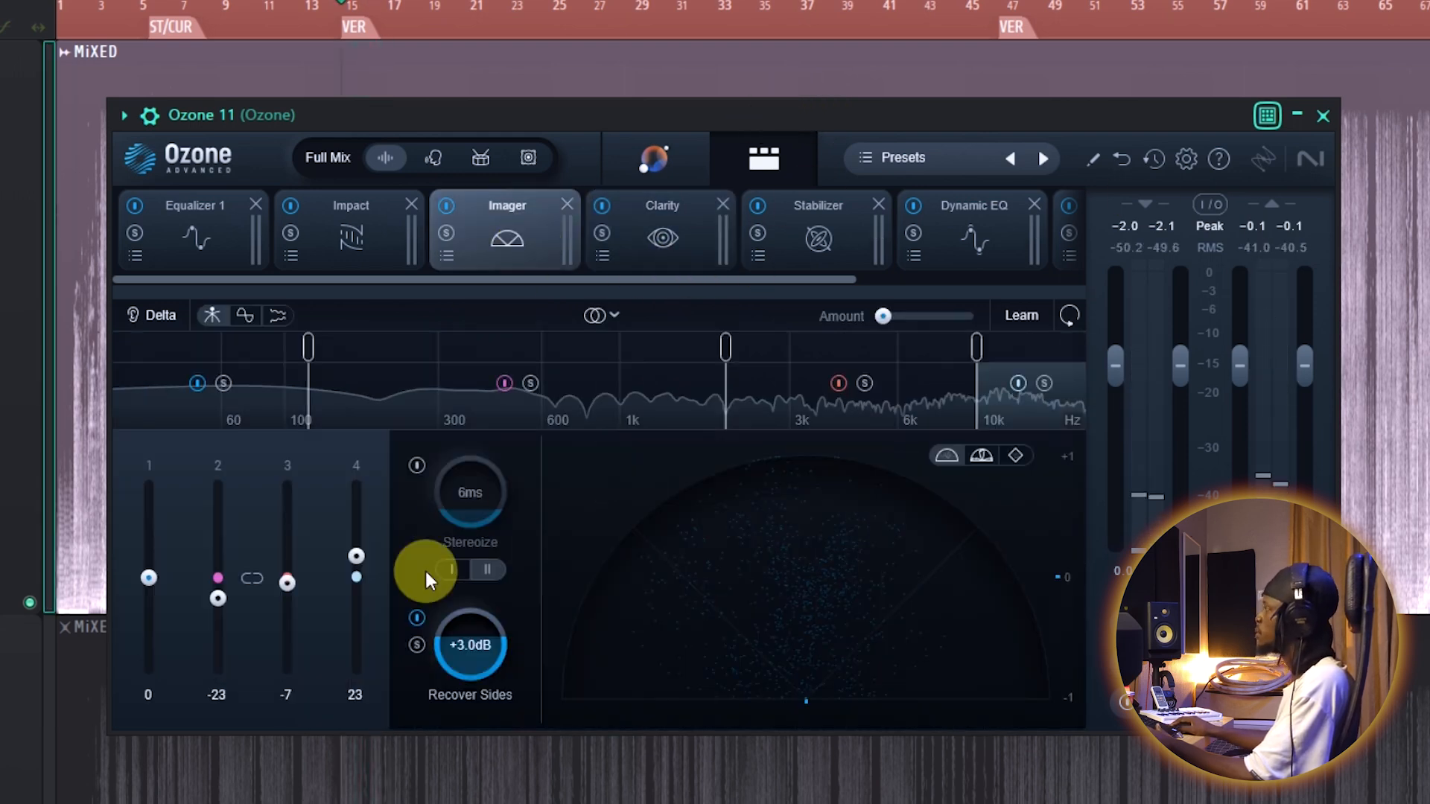
left_click(445, 250)
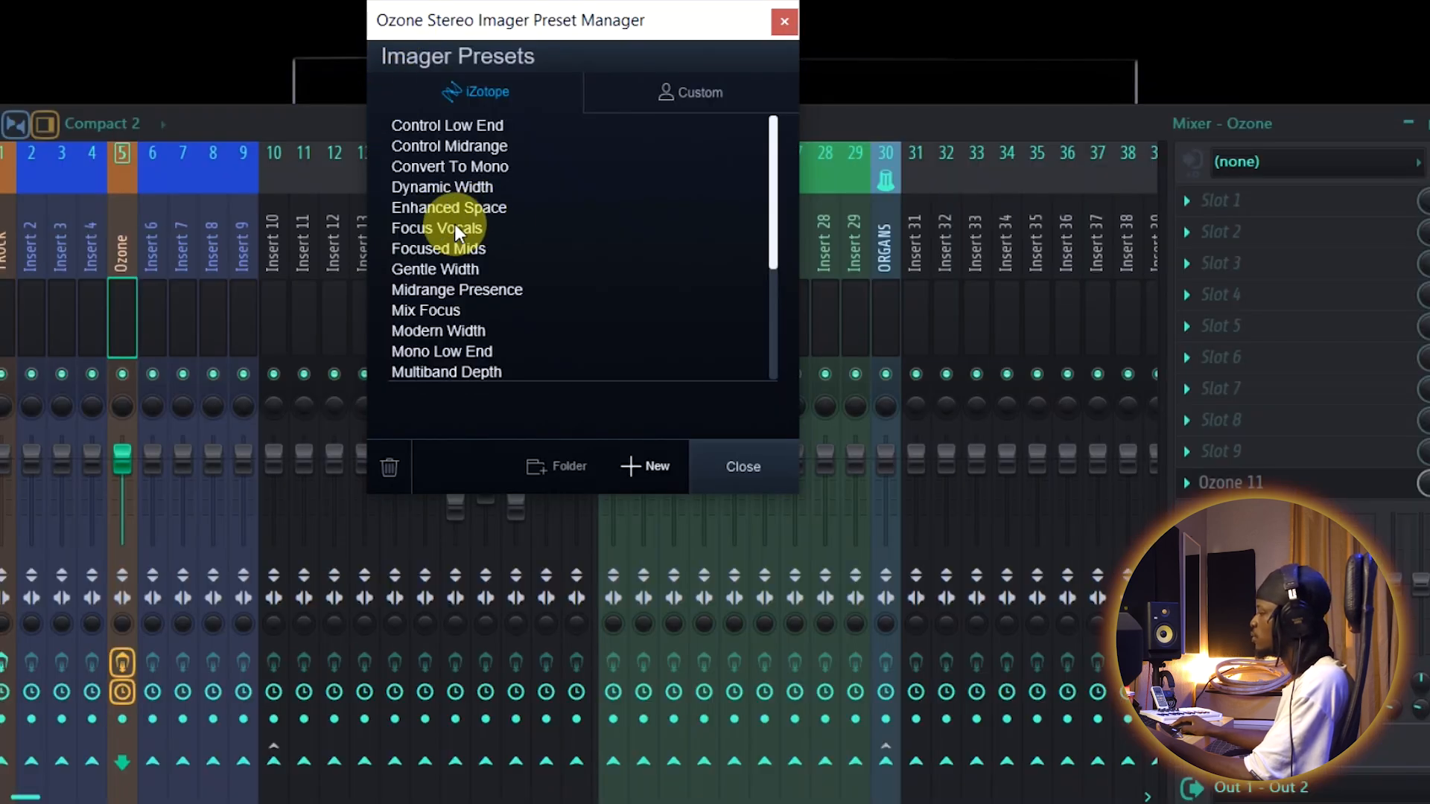
left_click(463, 168)
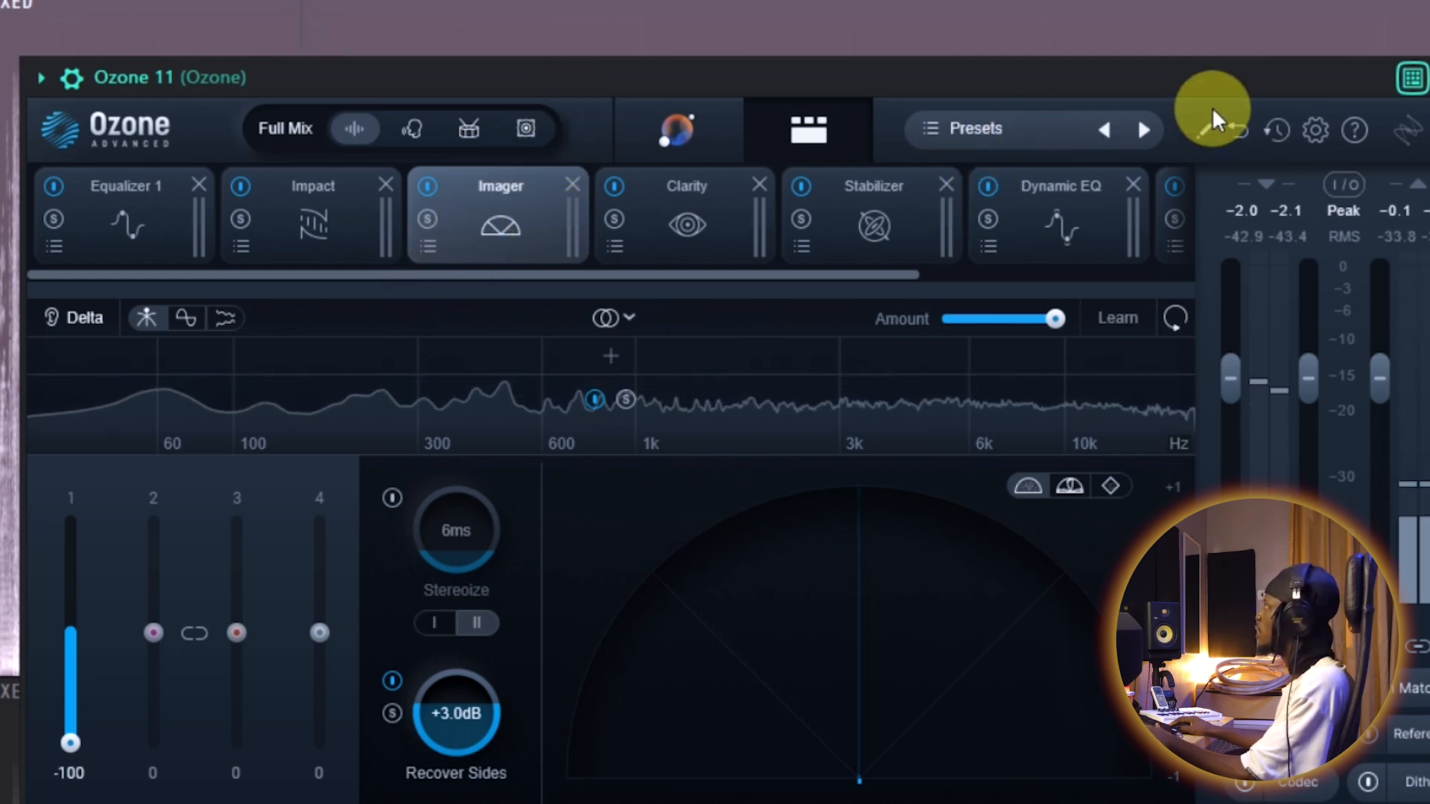
left_click(1245, 137)
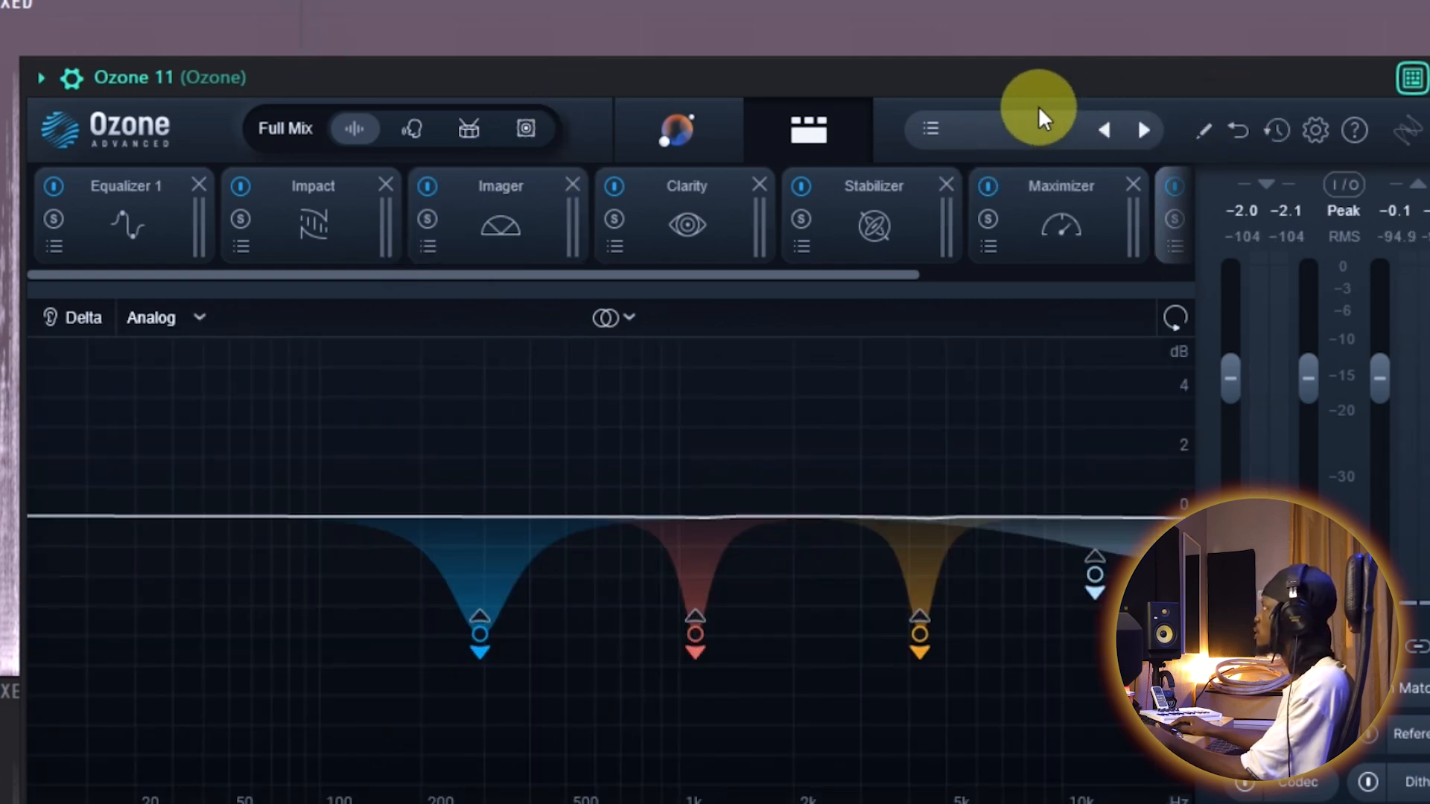
key("space")
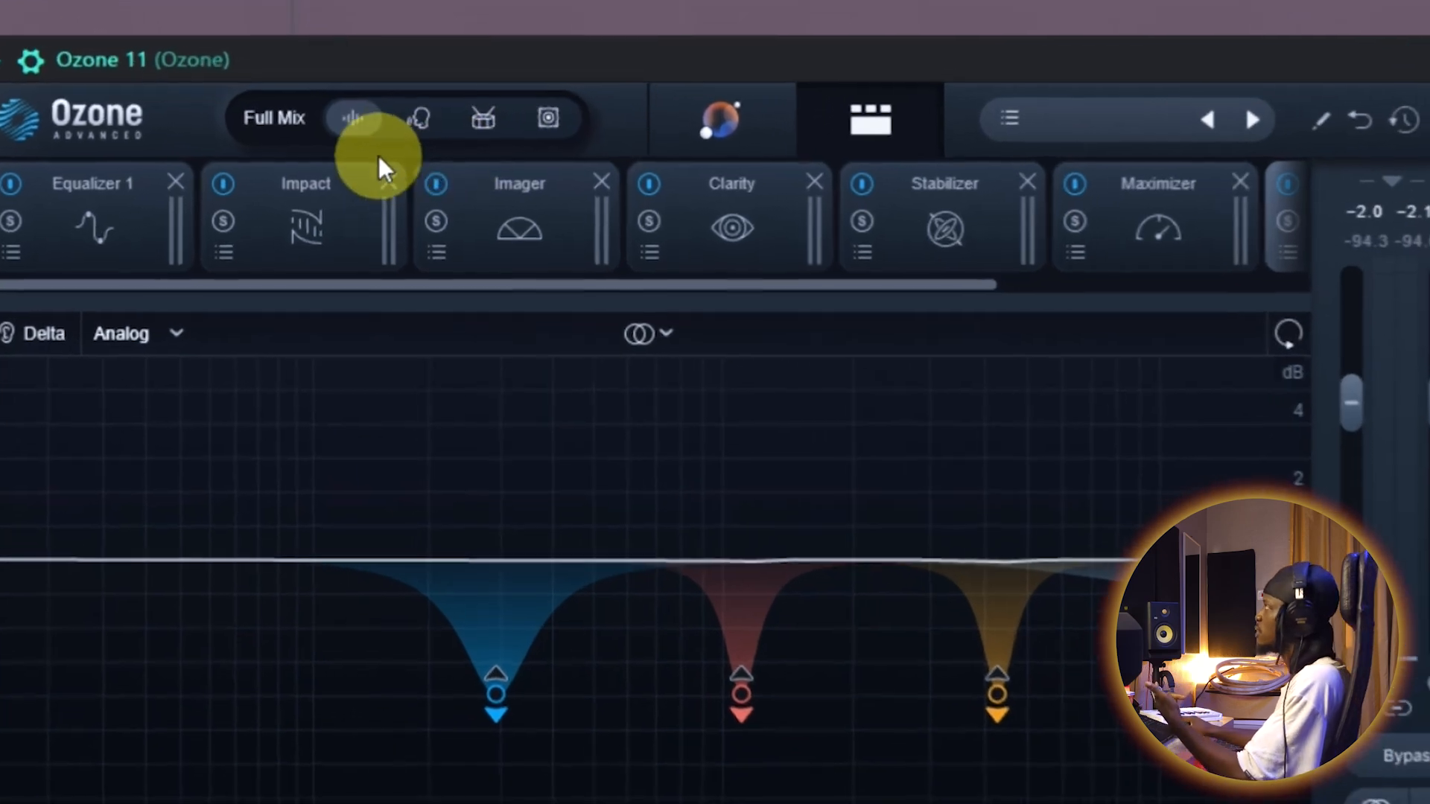
- Switch the processing mode from Full Mix to Vocals
left_click(411, 126)
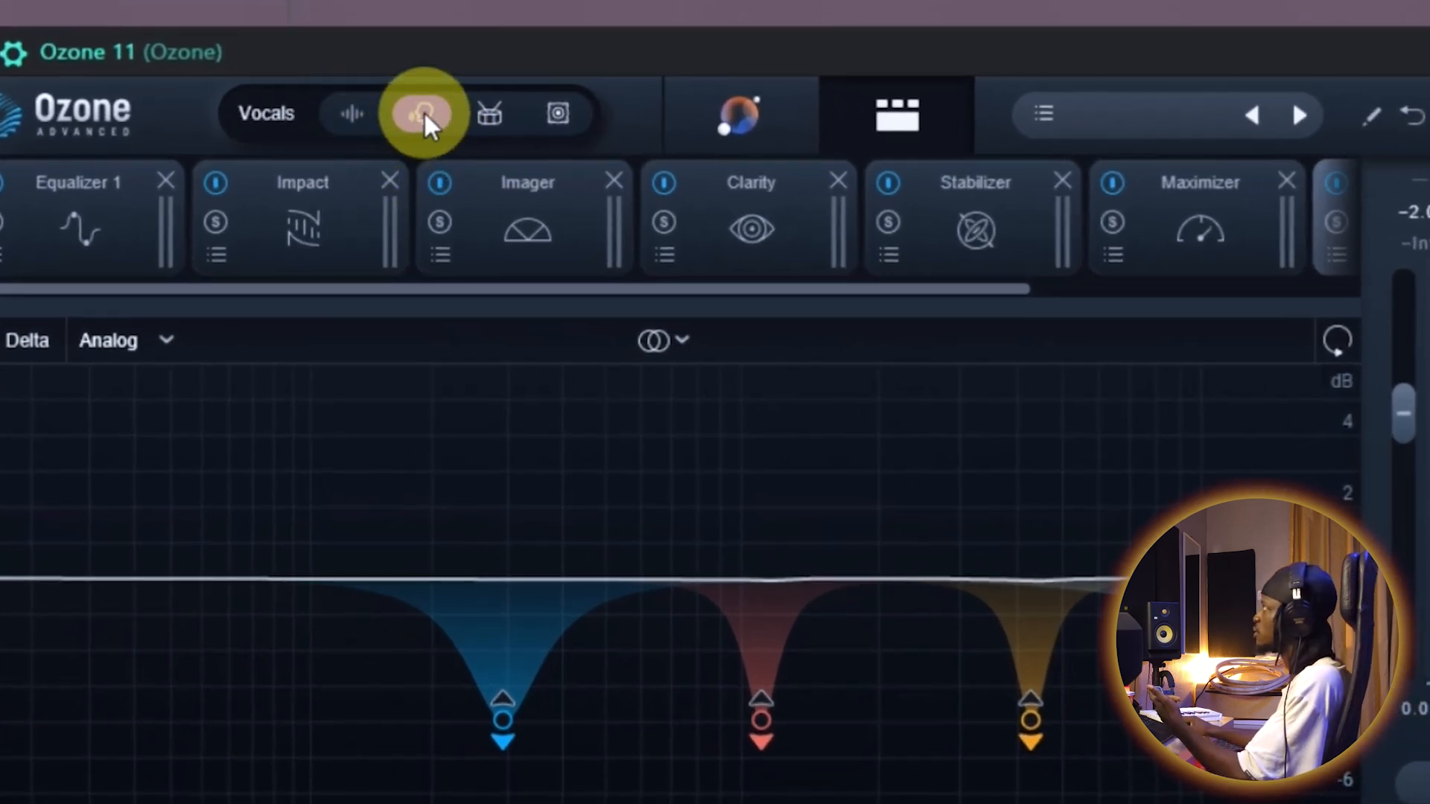